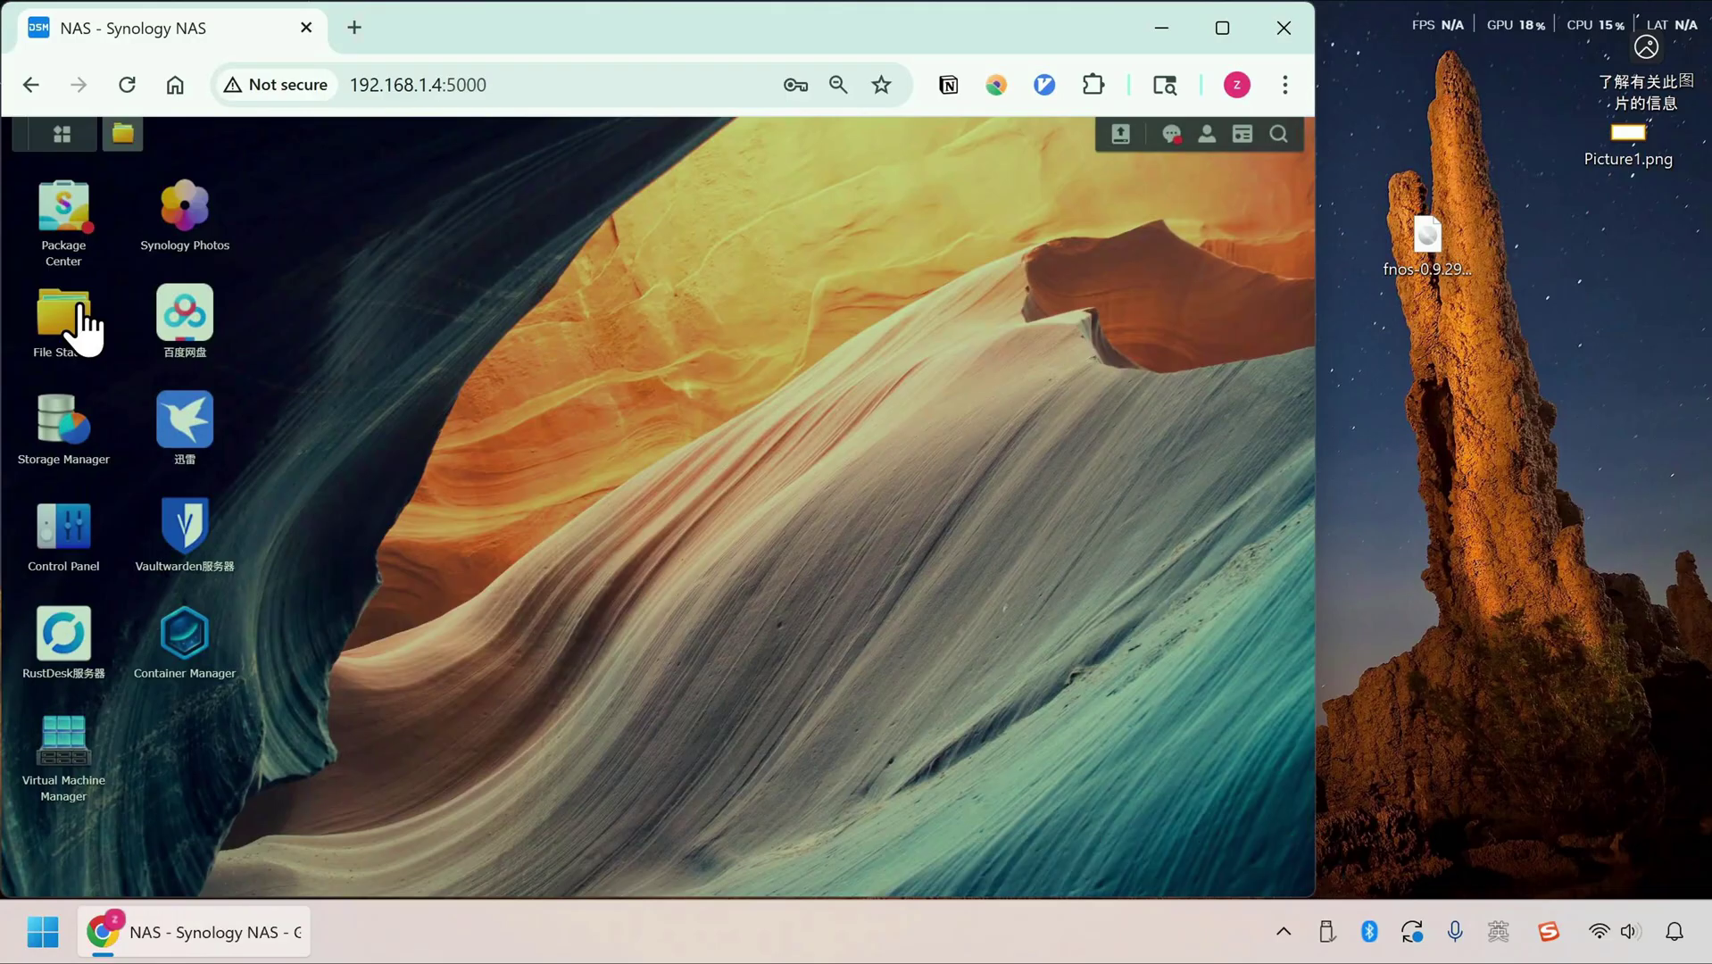
Open the 家庭文件分享 shared folder in File Station and locate the fnos-0.9.29 ISO file.
left_click(82, 308)
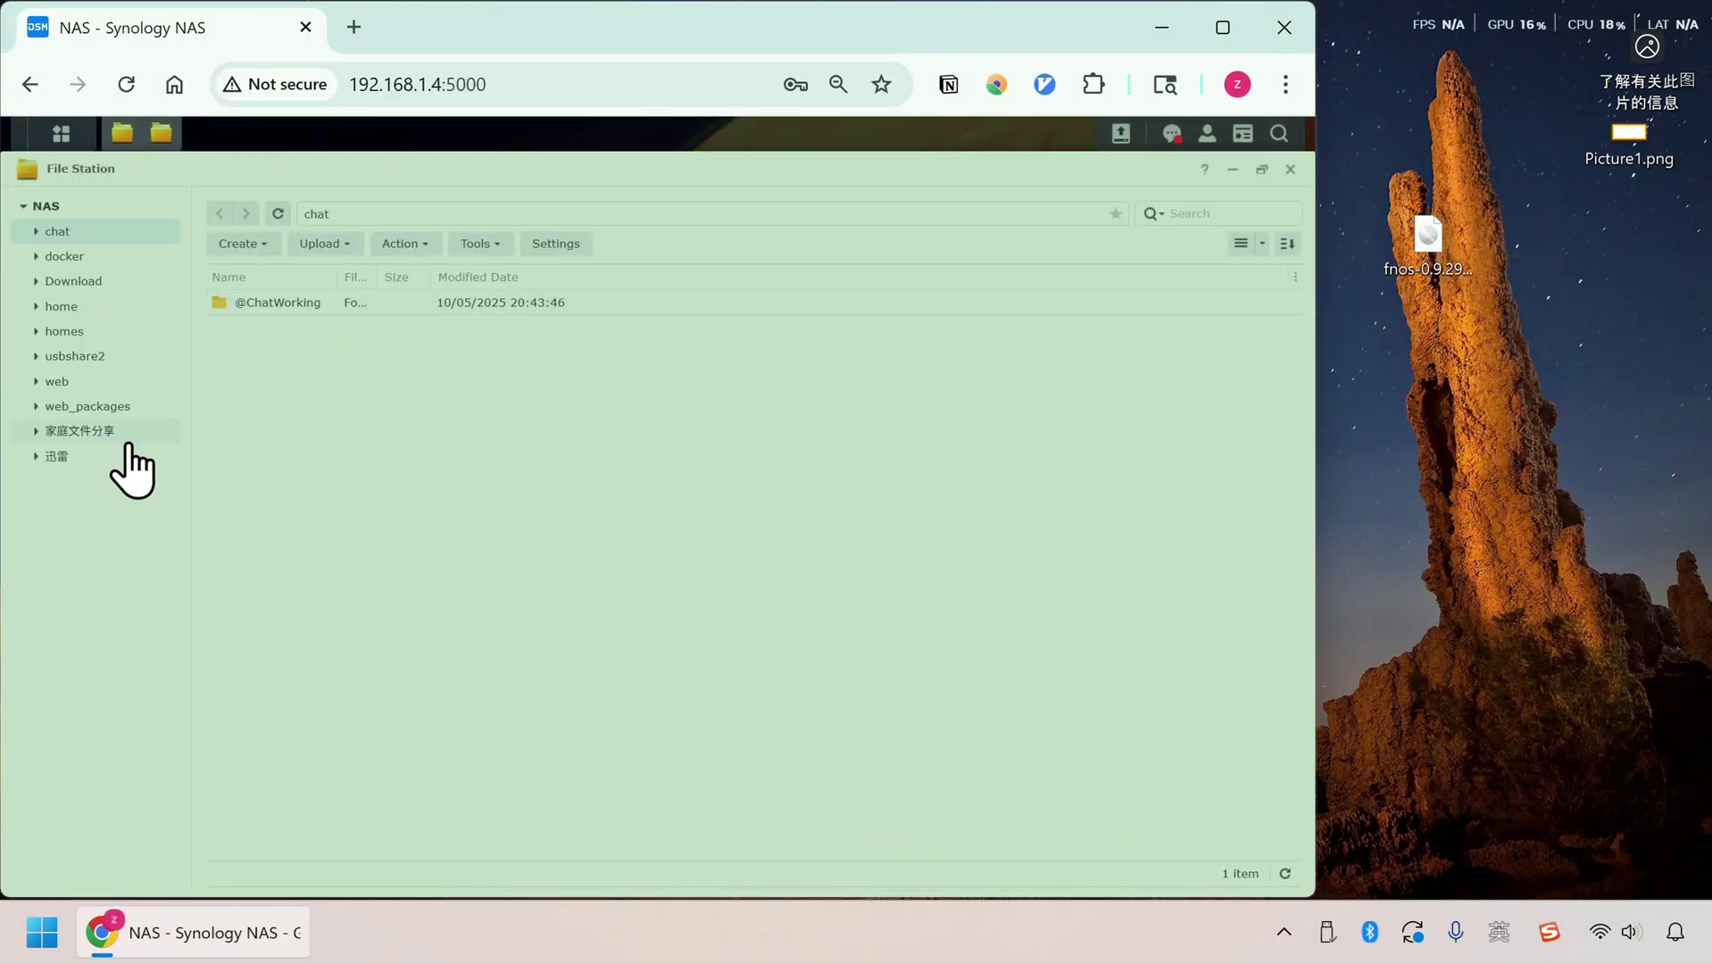
left_click(98, 430)
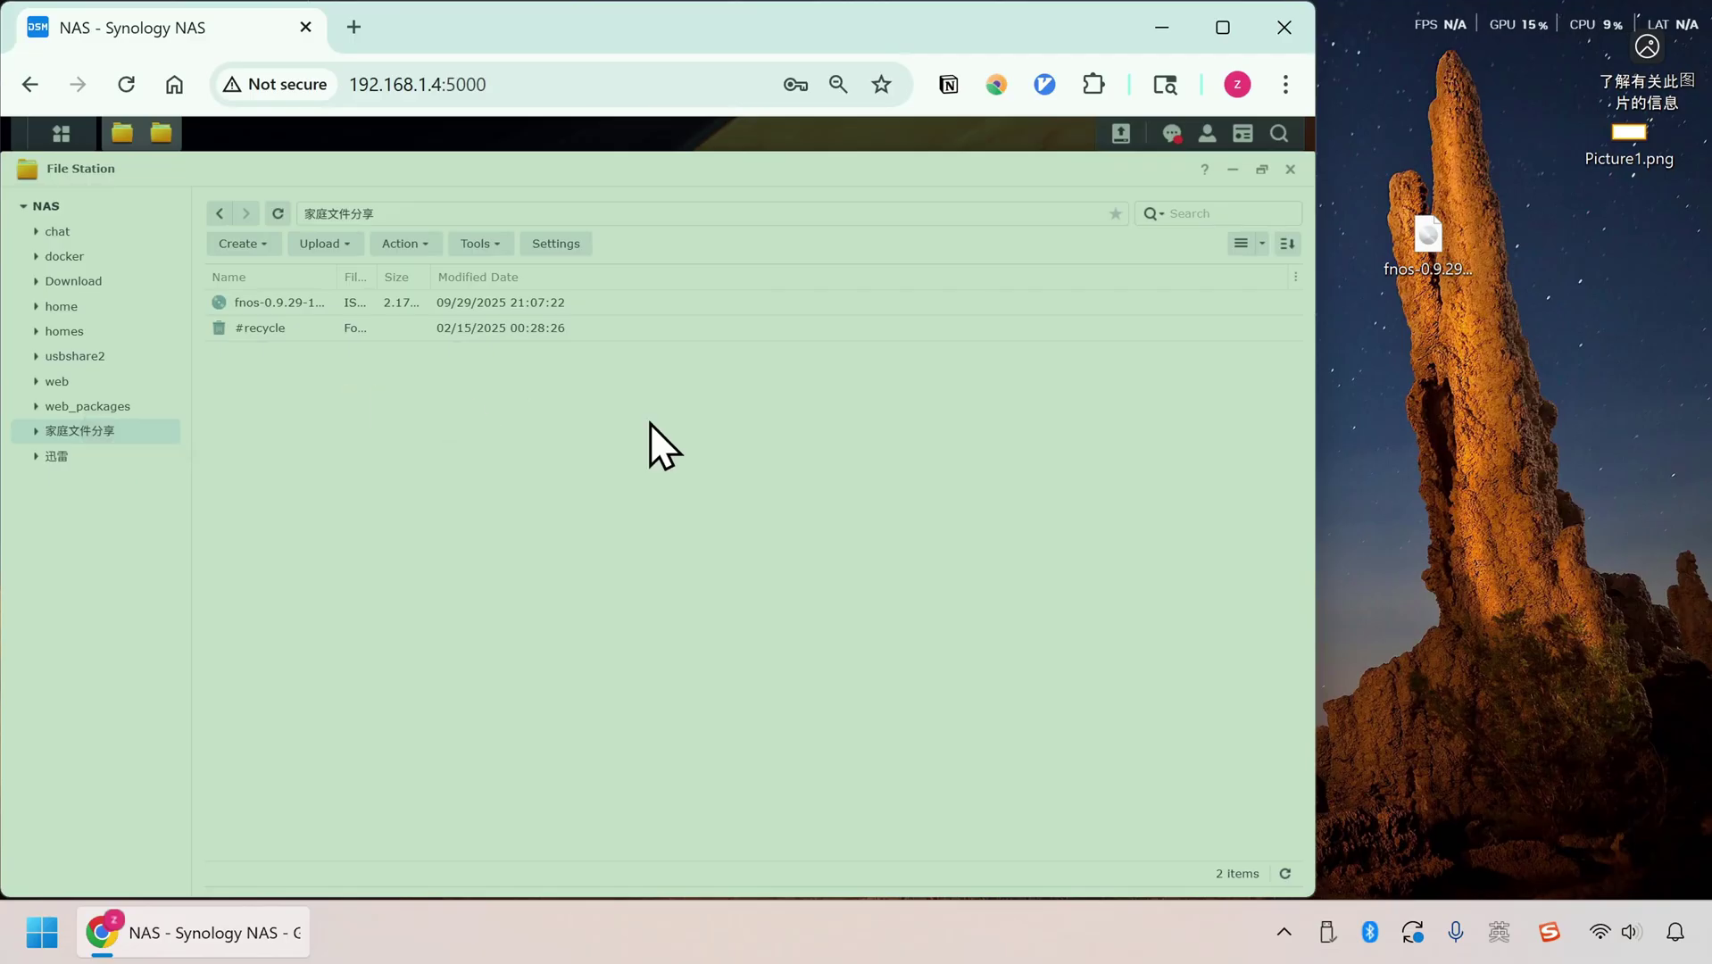
left_click_drag(1440, 231, 1440, 348)
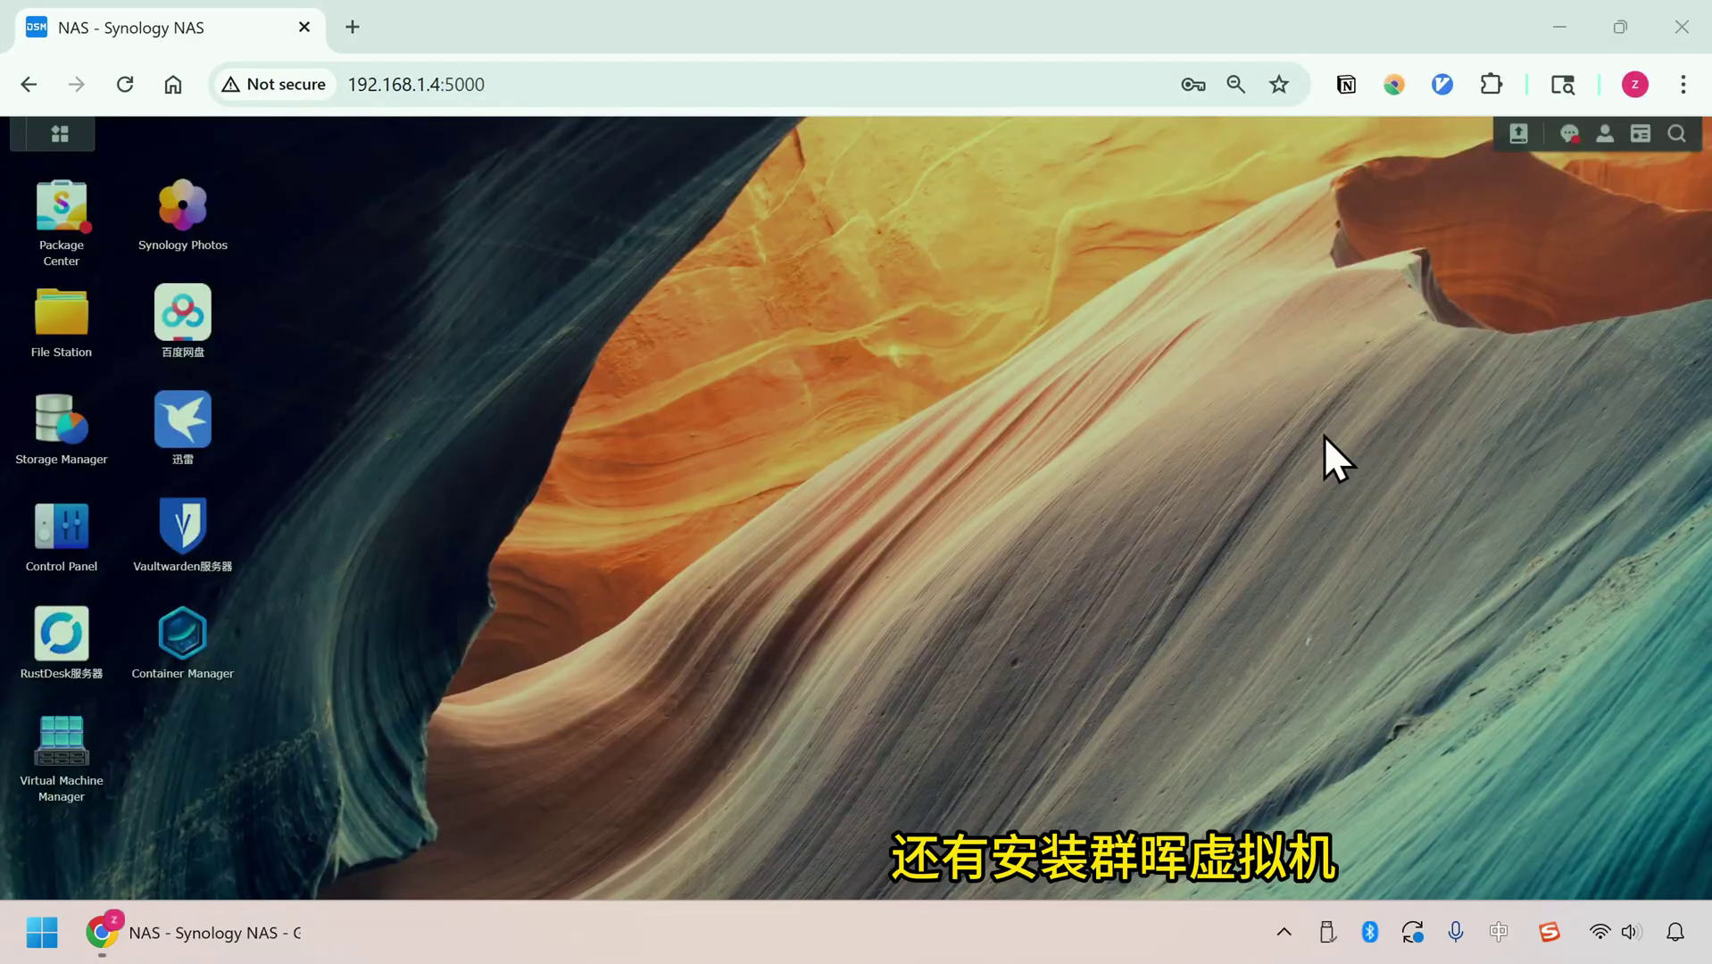
Search Package Center for "virtual" to find the Virtual Machine Manager package.
left_click(63, 210)
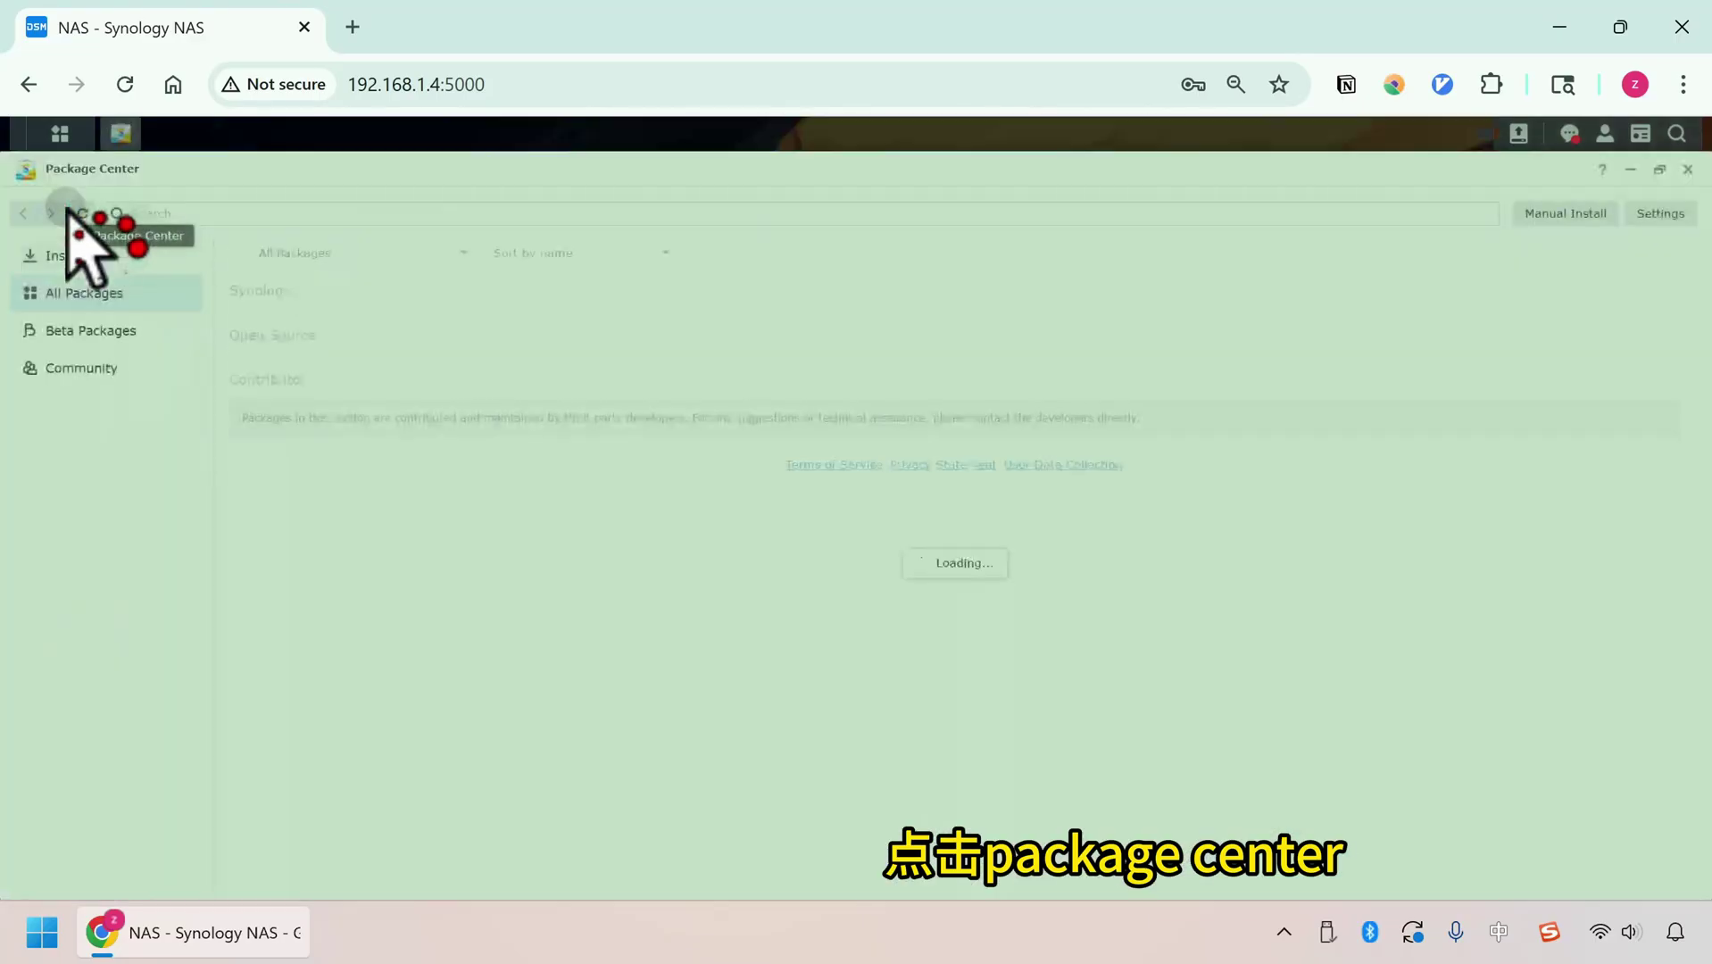
left_click(275, 212)
type("virtual")
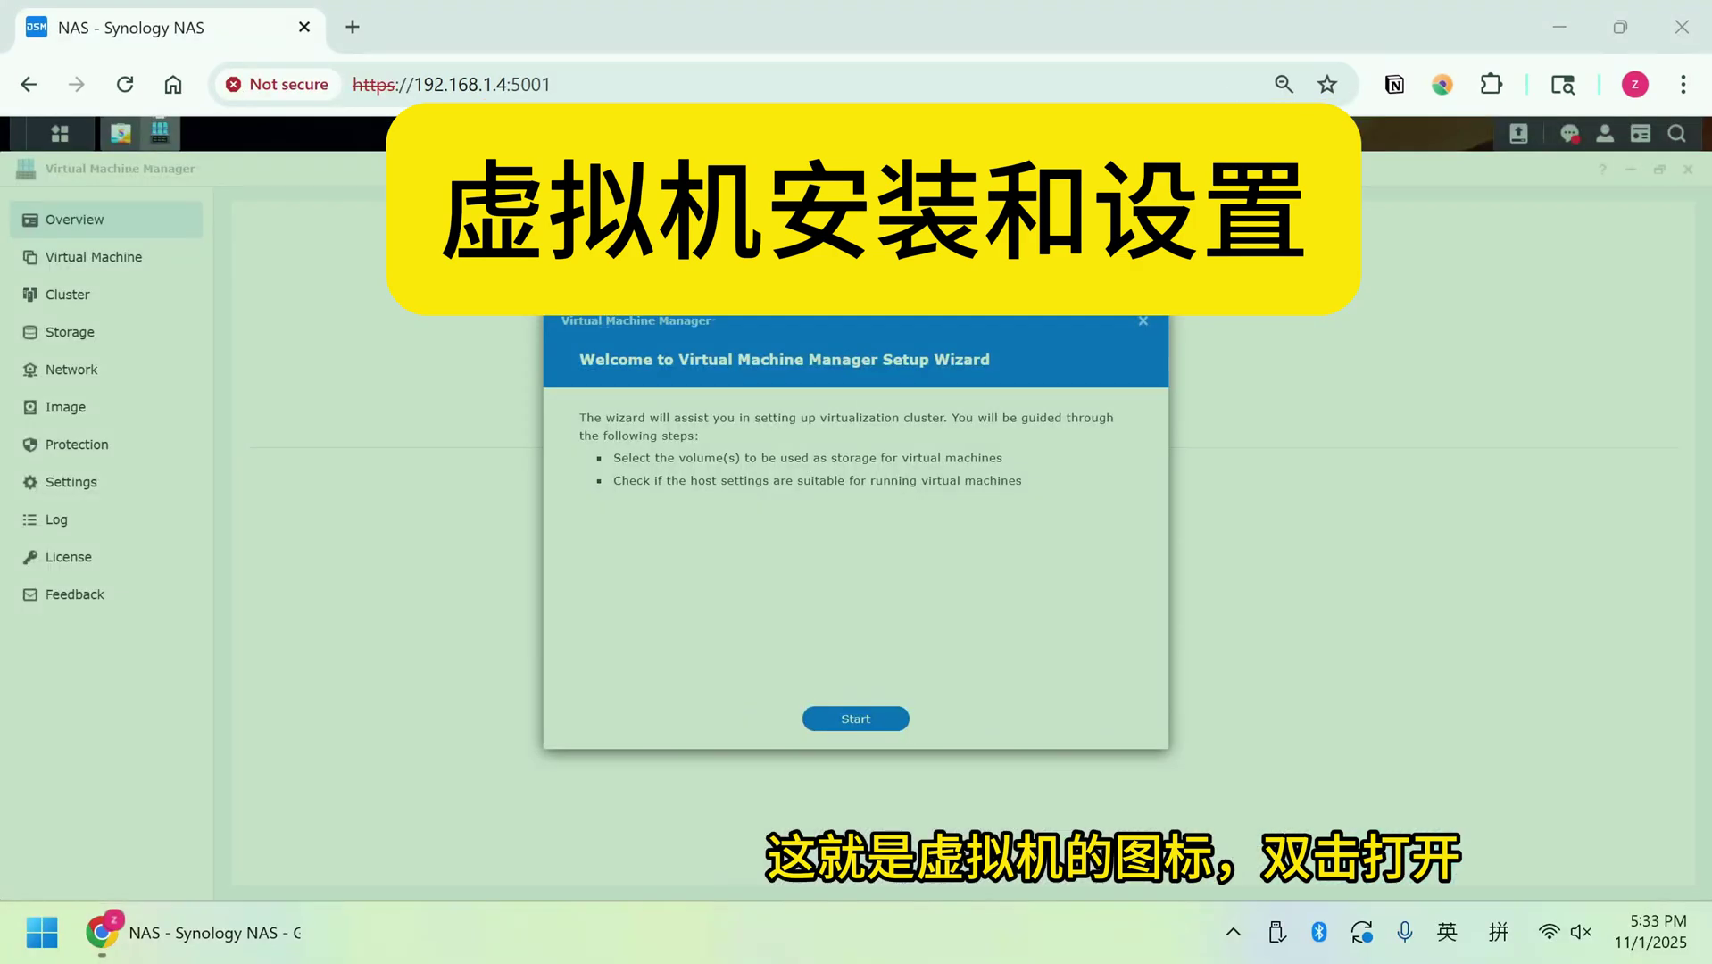
Complete the Virtual Machine Manager setup wizard with Volume 1 selected as storage for virtual machines.
left_click(850, 718)
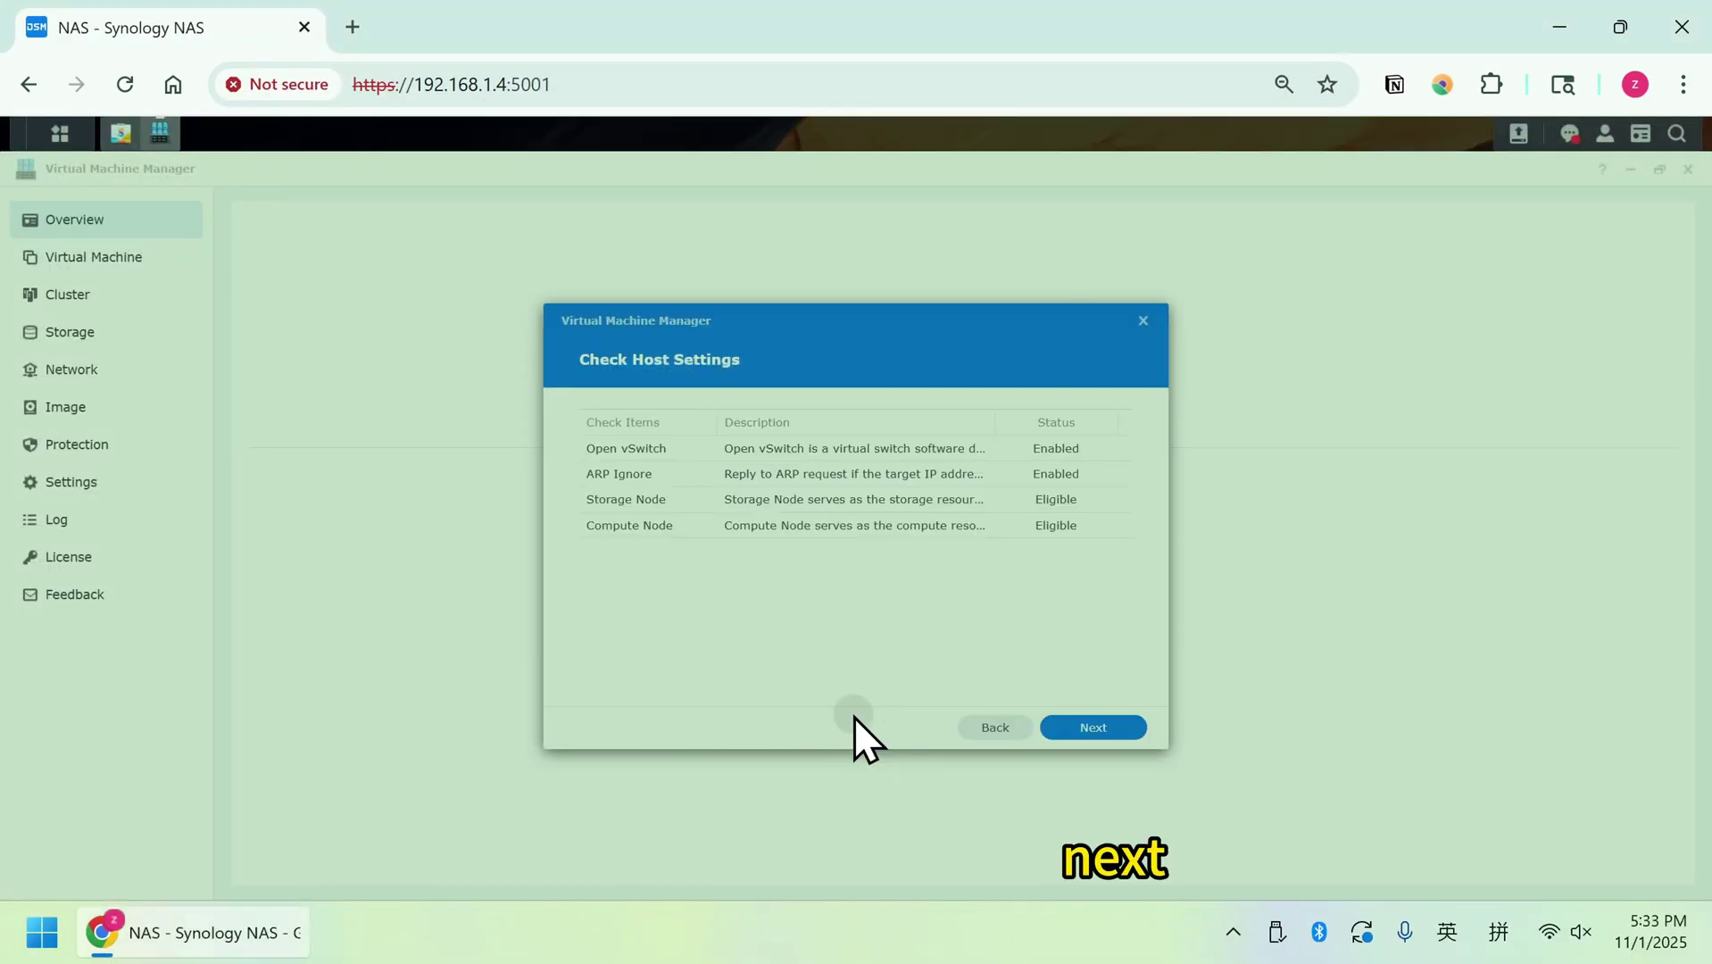
left_click(1104, 725)
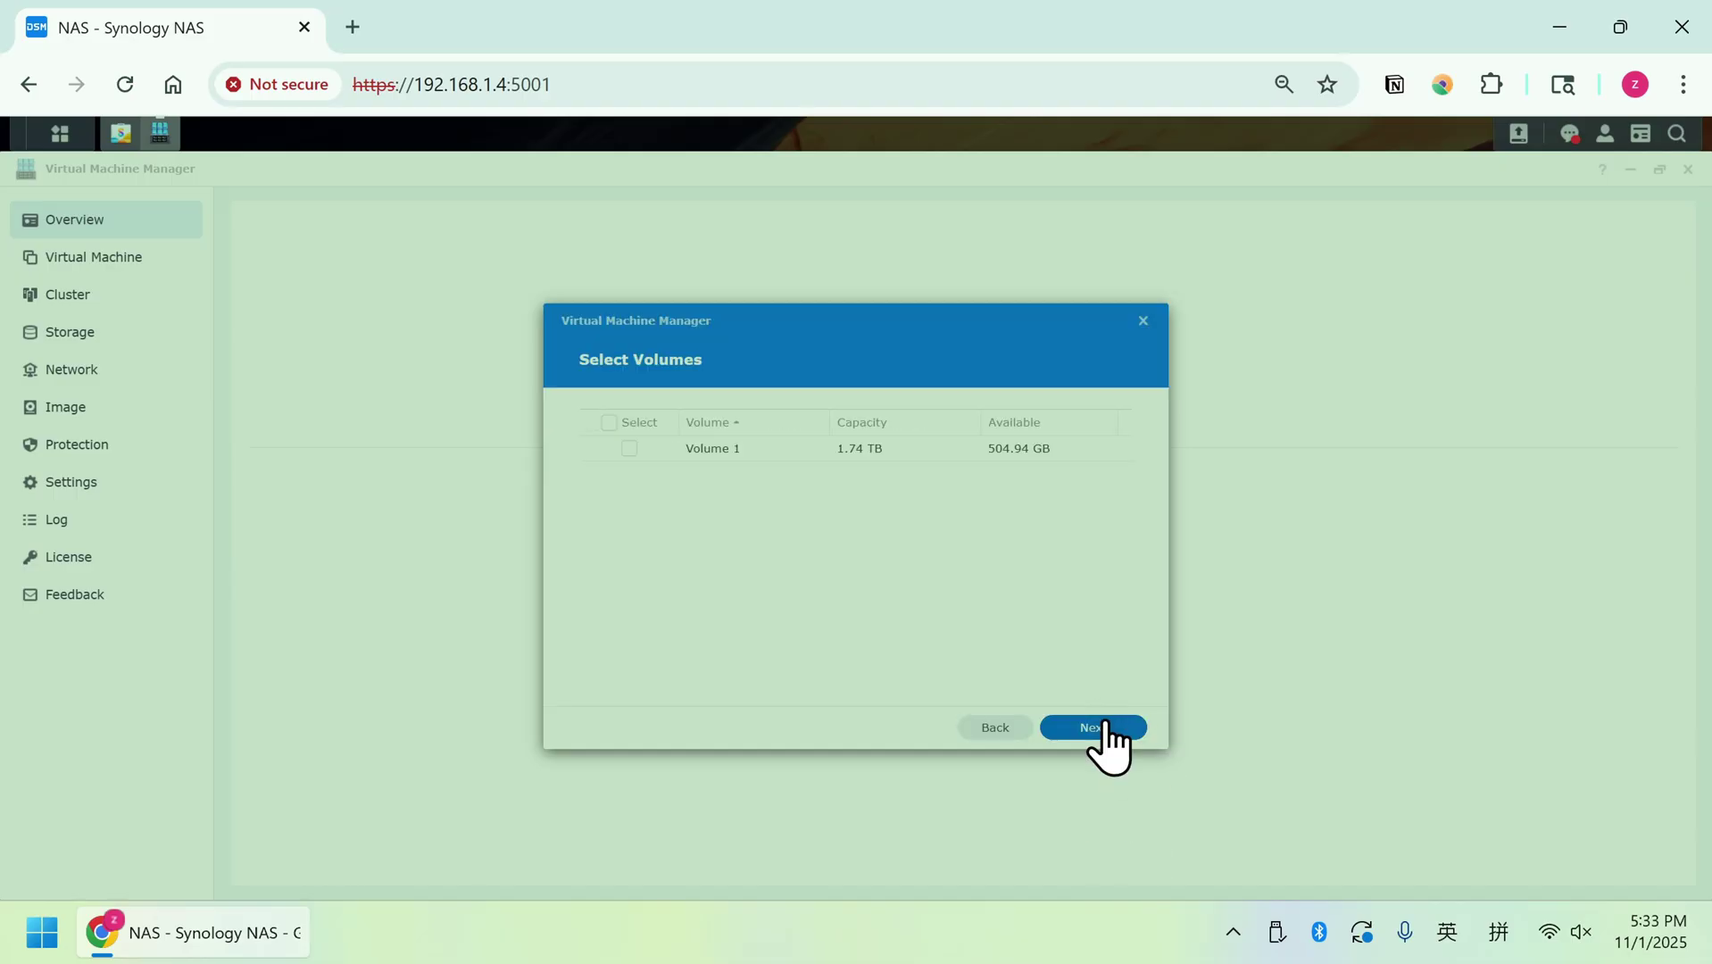
left_click(603, 422)
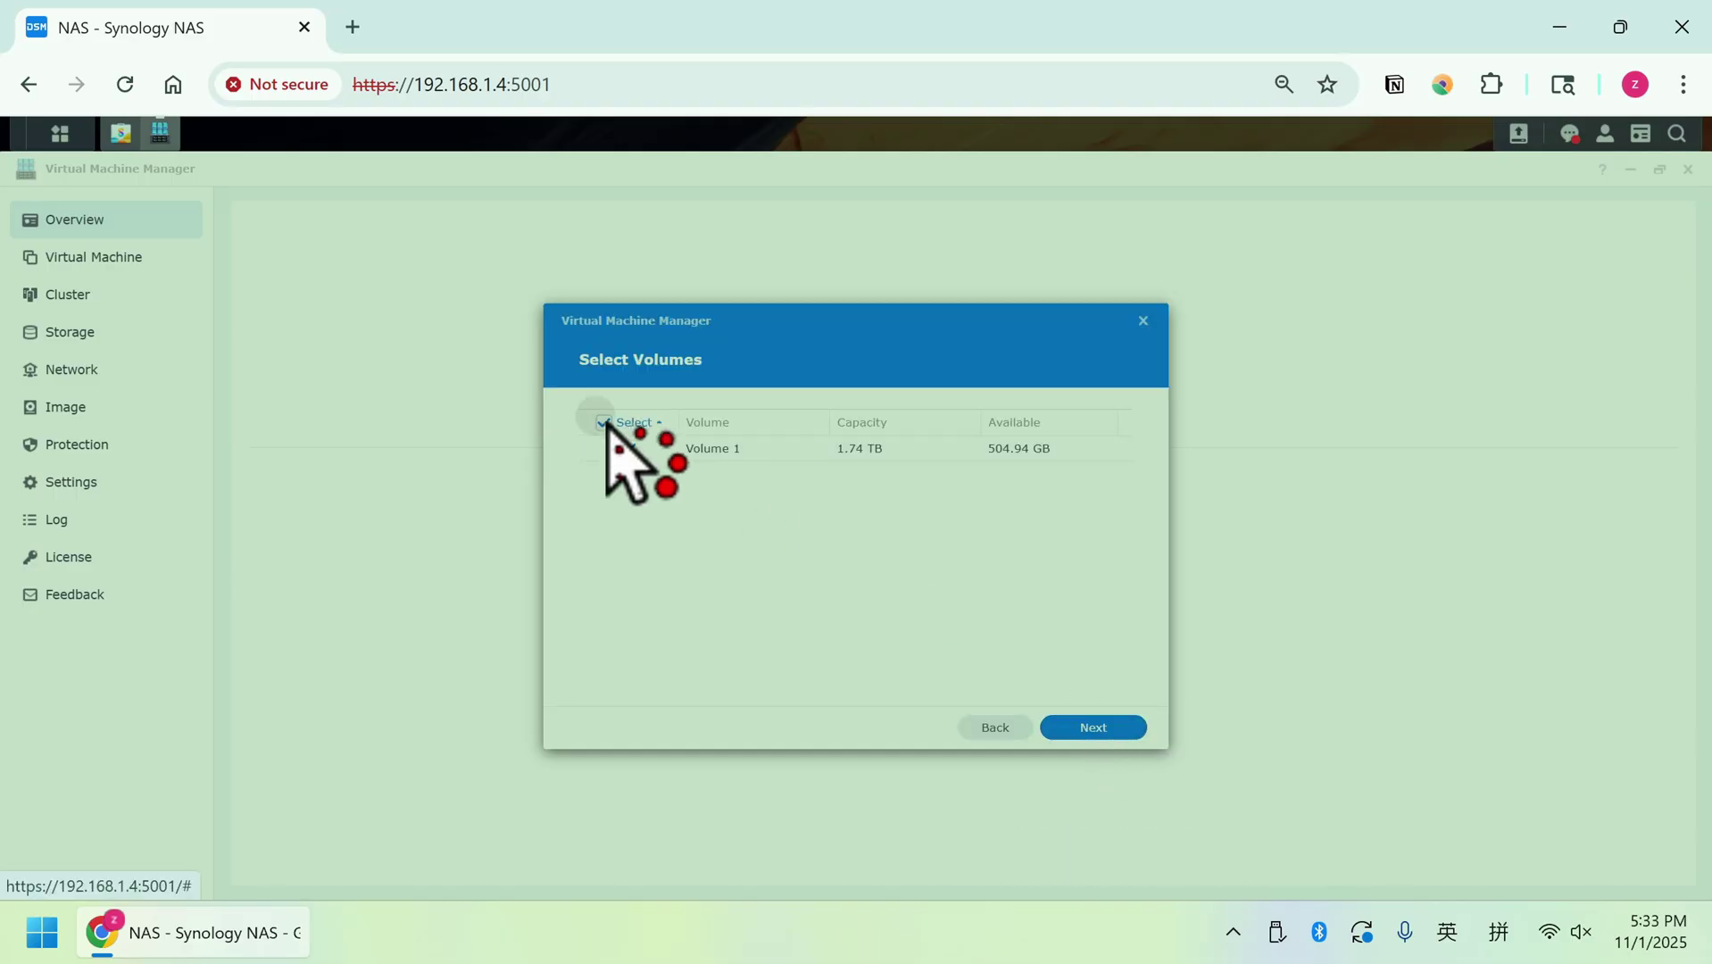
left_click(1092, 725)
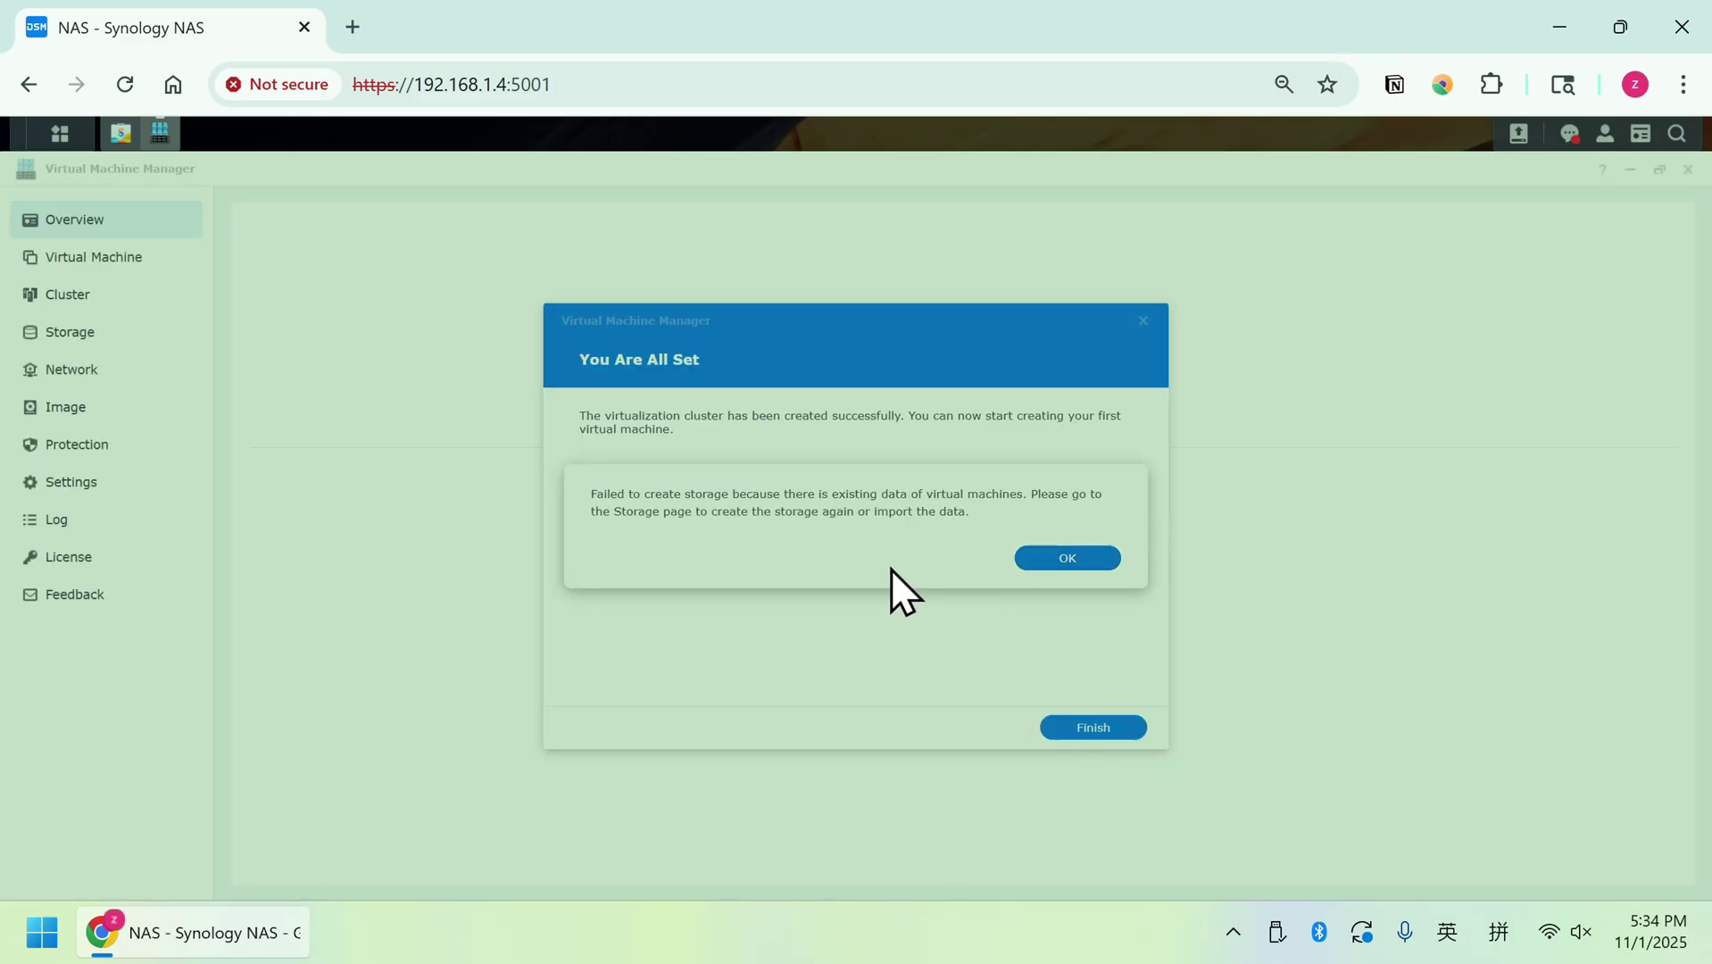
left_click(1067, 556)
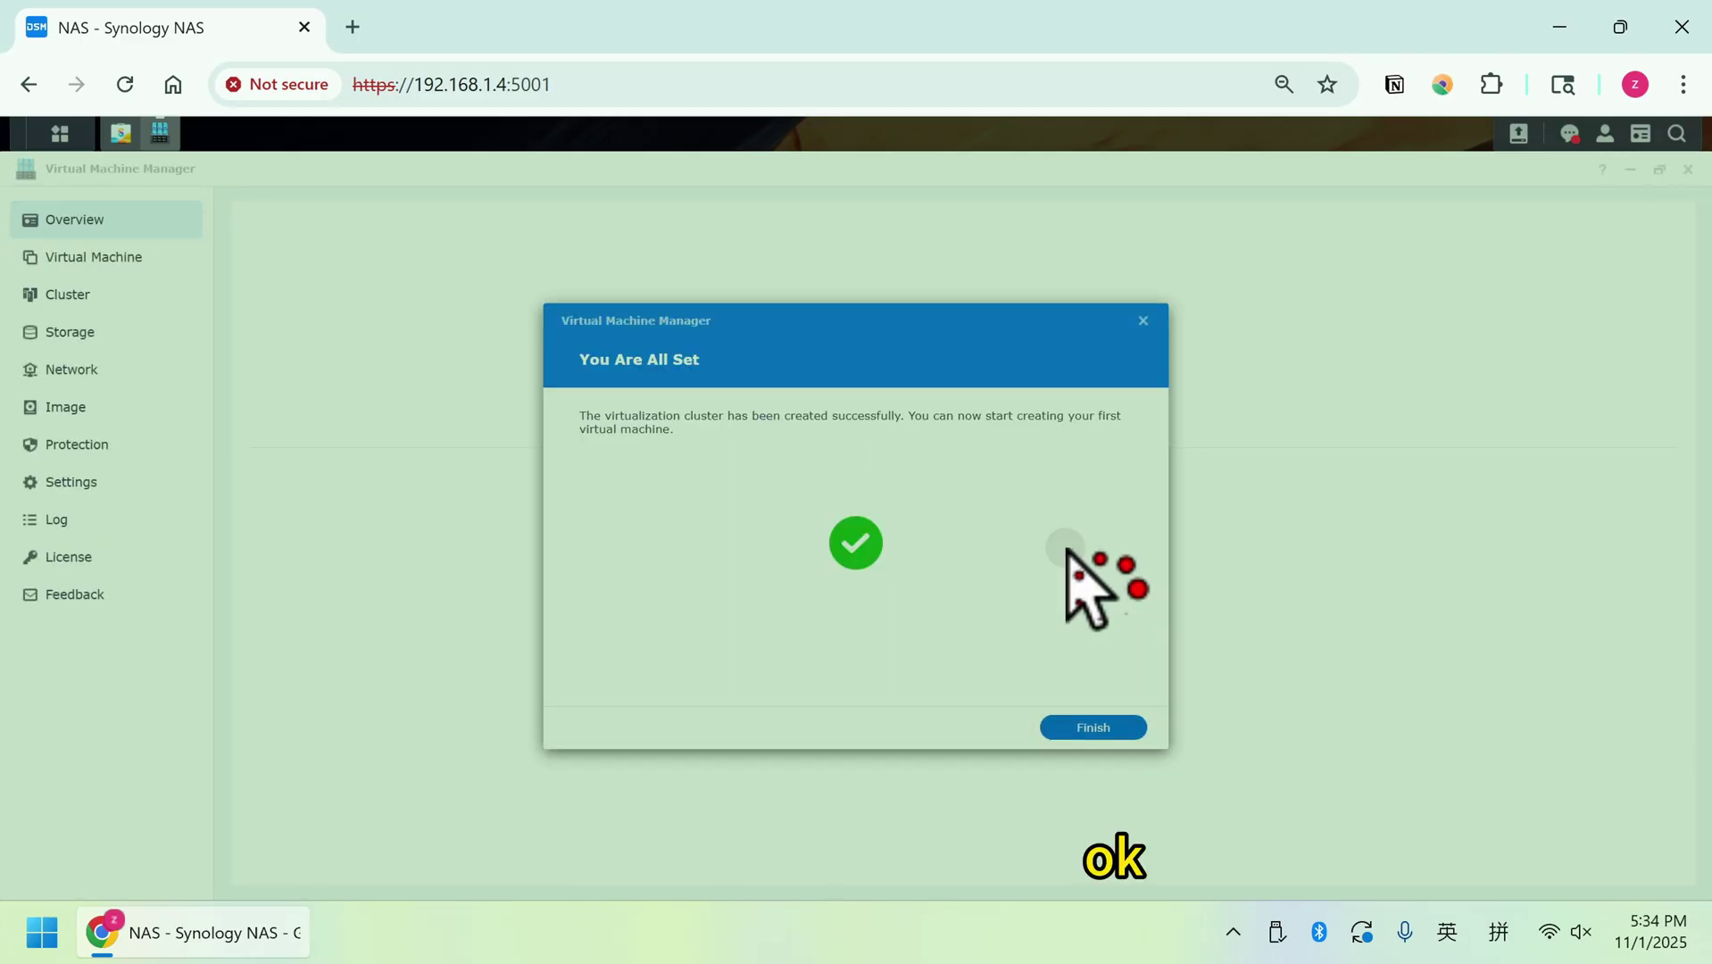
left_click(1090, 721)
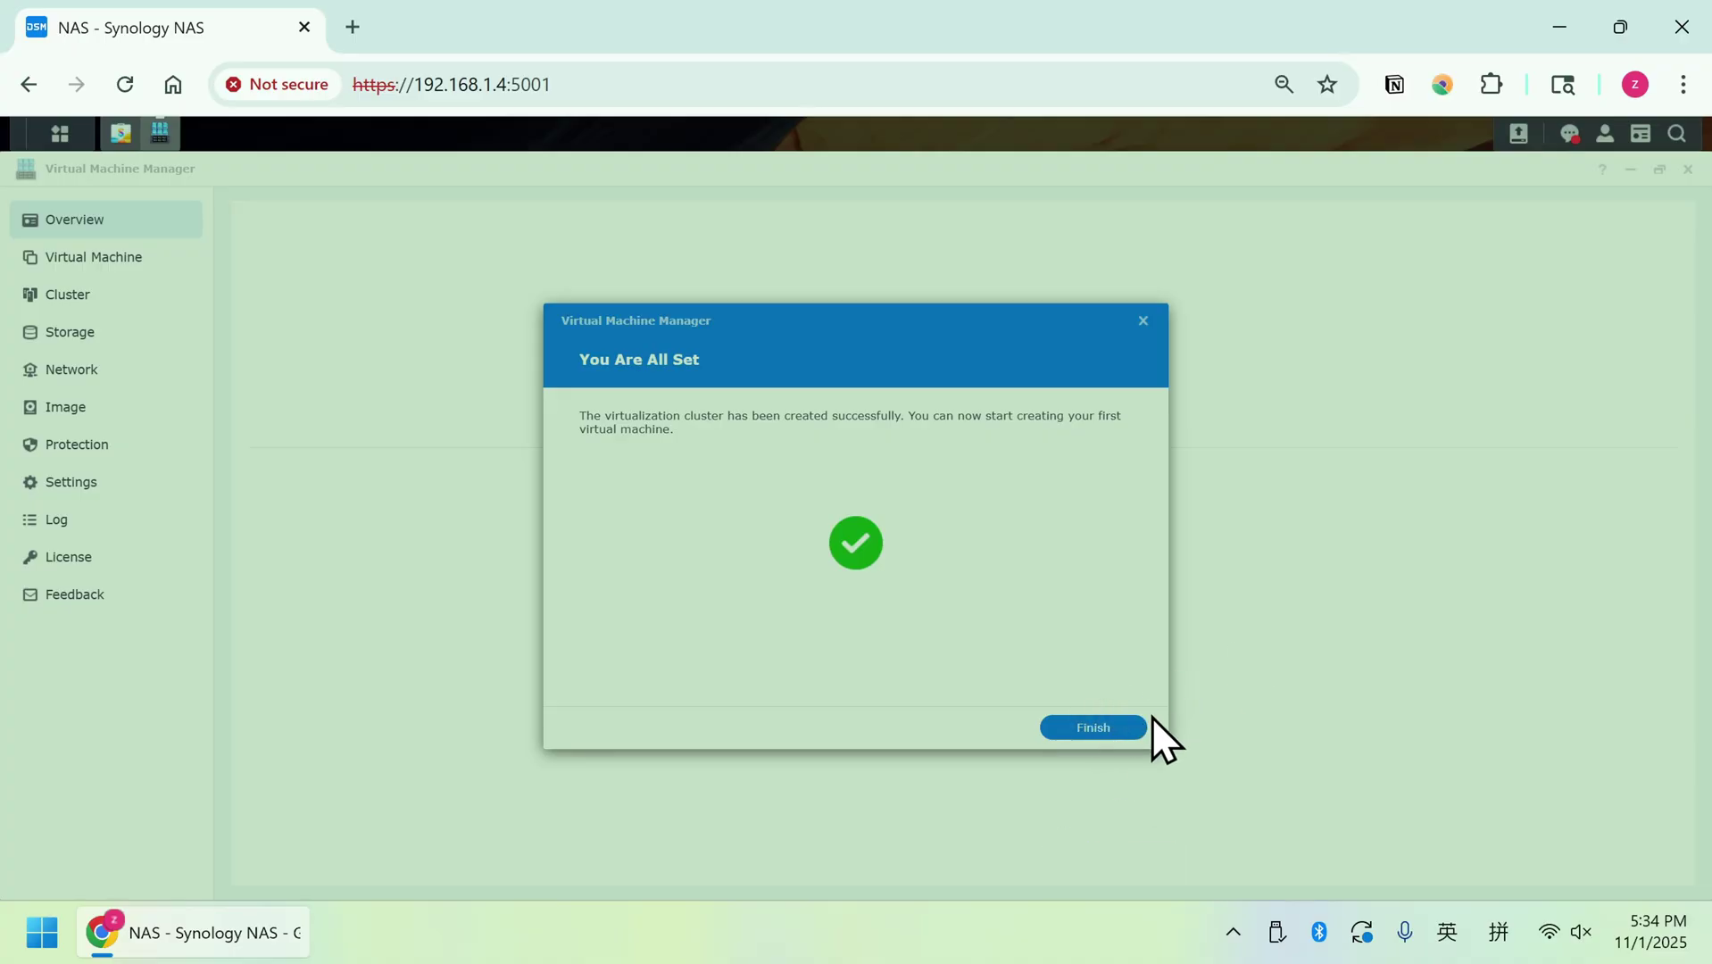
left_click(1095, 725)
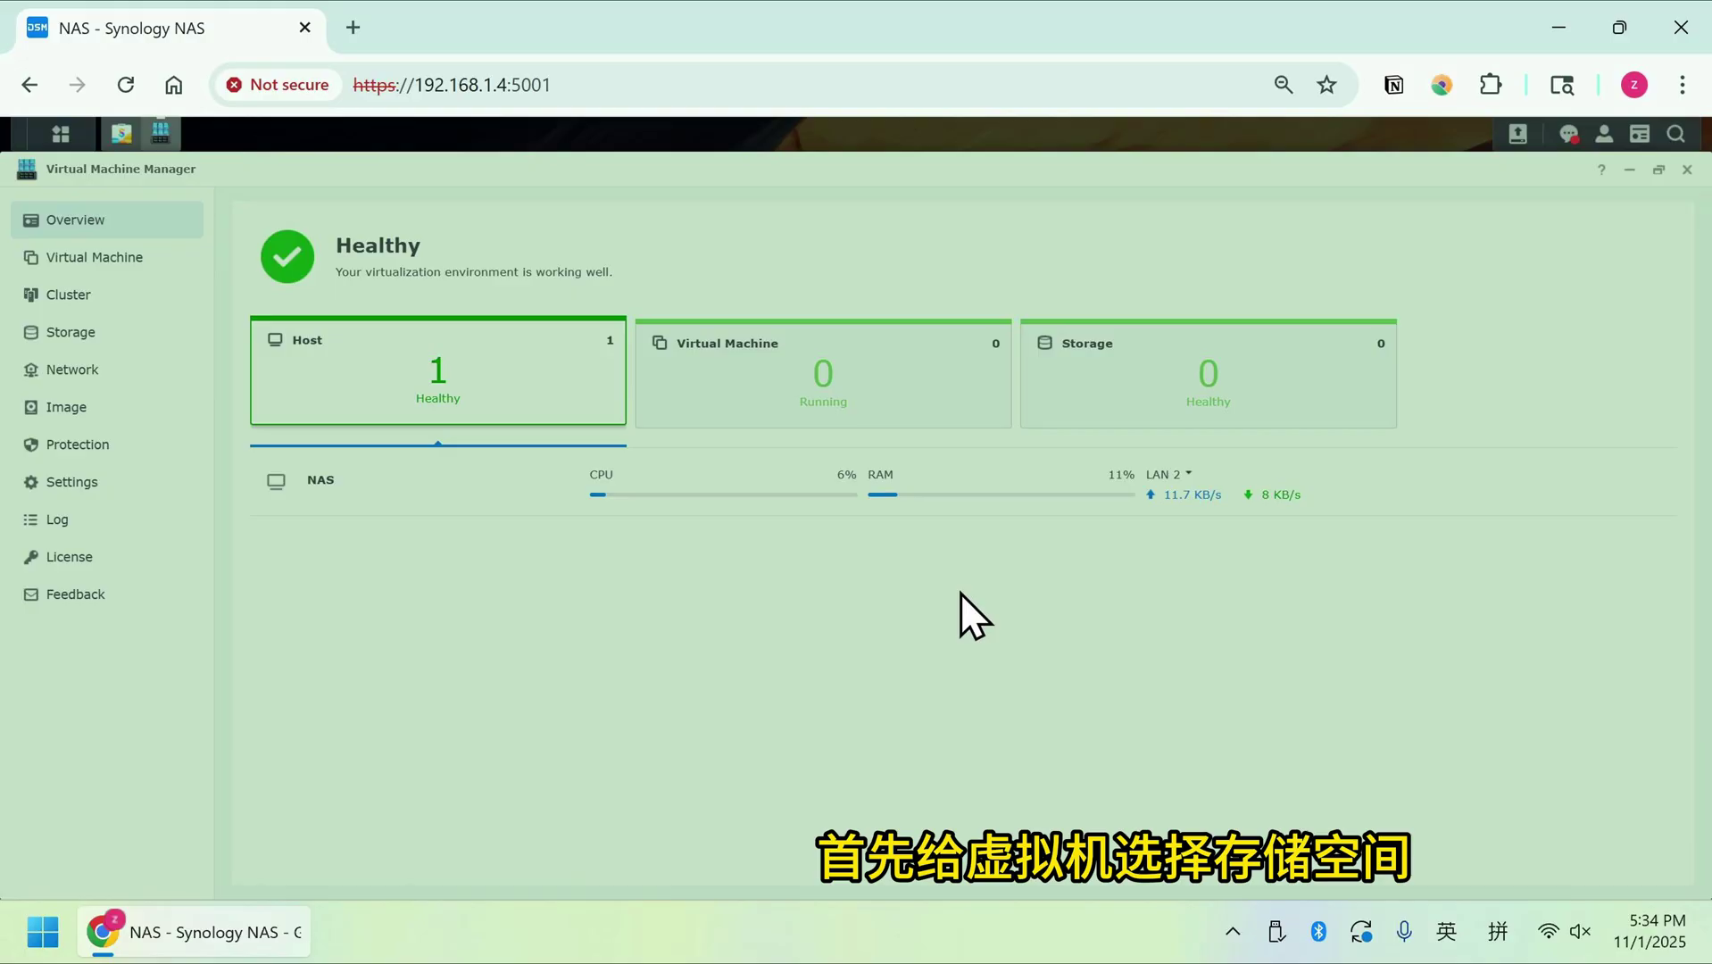
Add a storage resource on Volume 1 of the NAS host with the default name and low-space threshold.
left_click(68, 334)
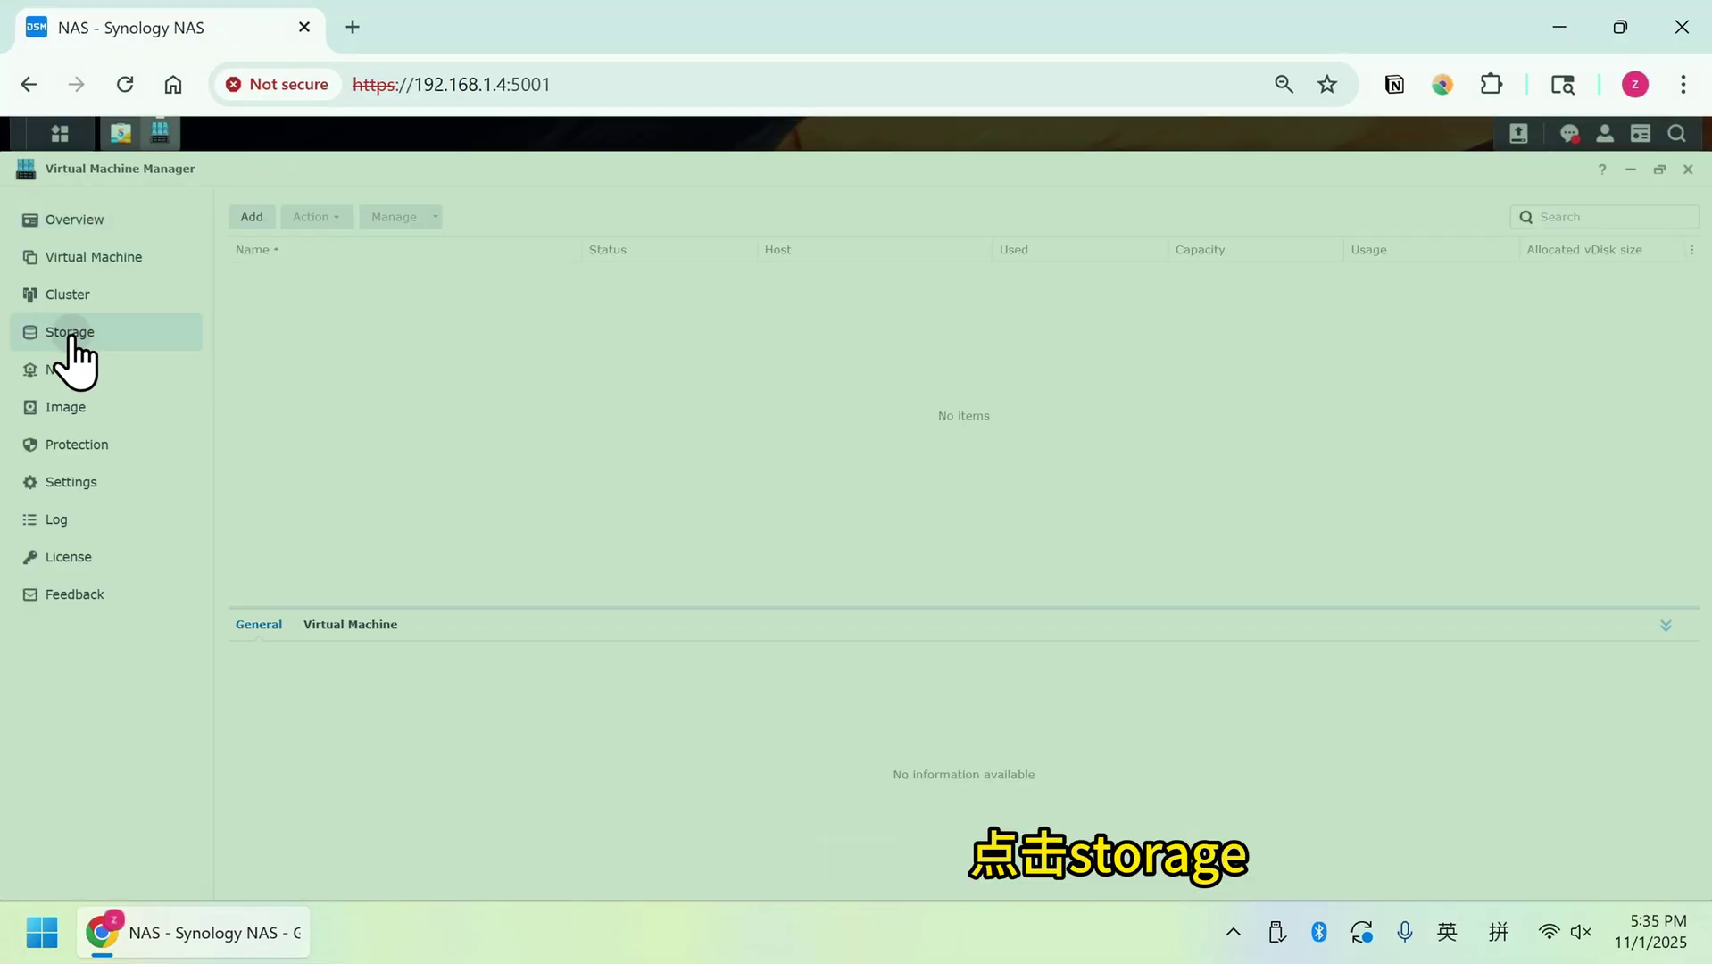
left_click(255, 216)
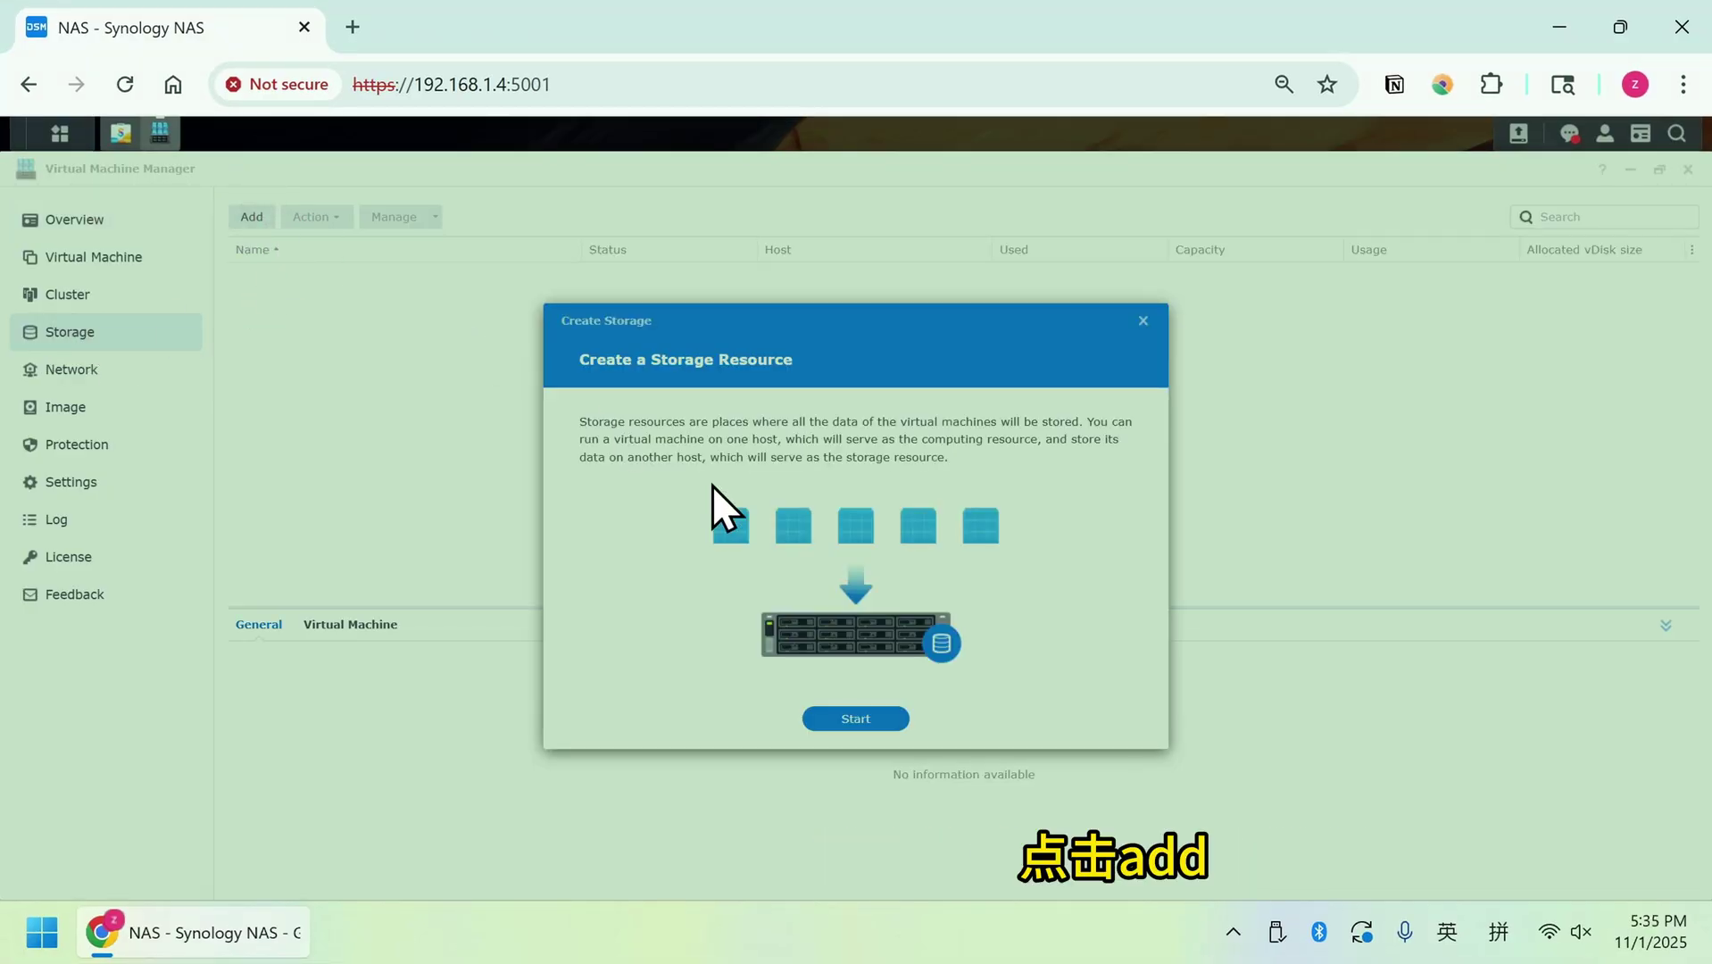
left_click(856, 719)
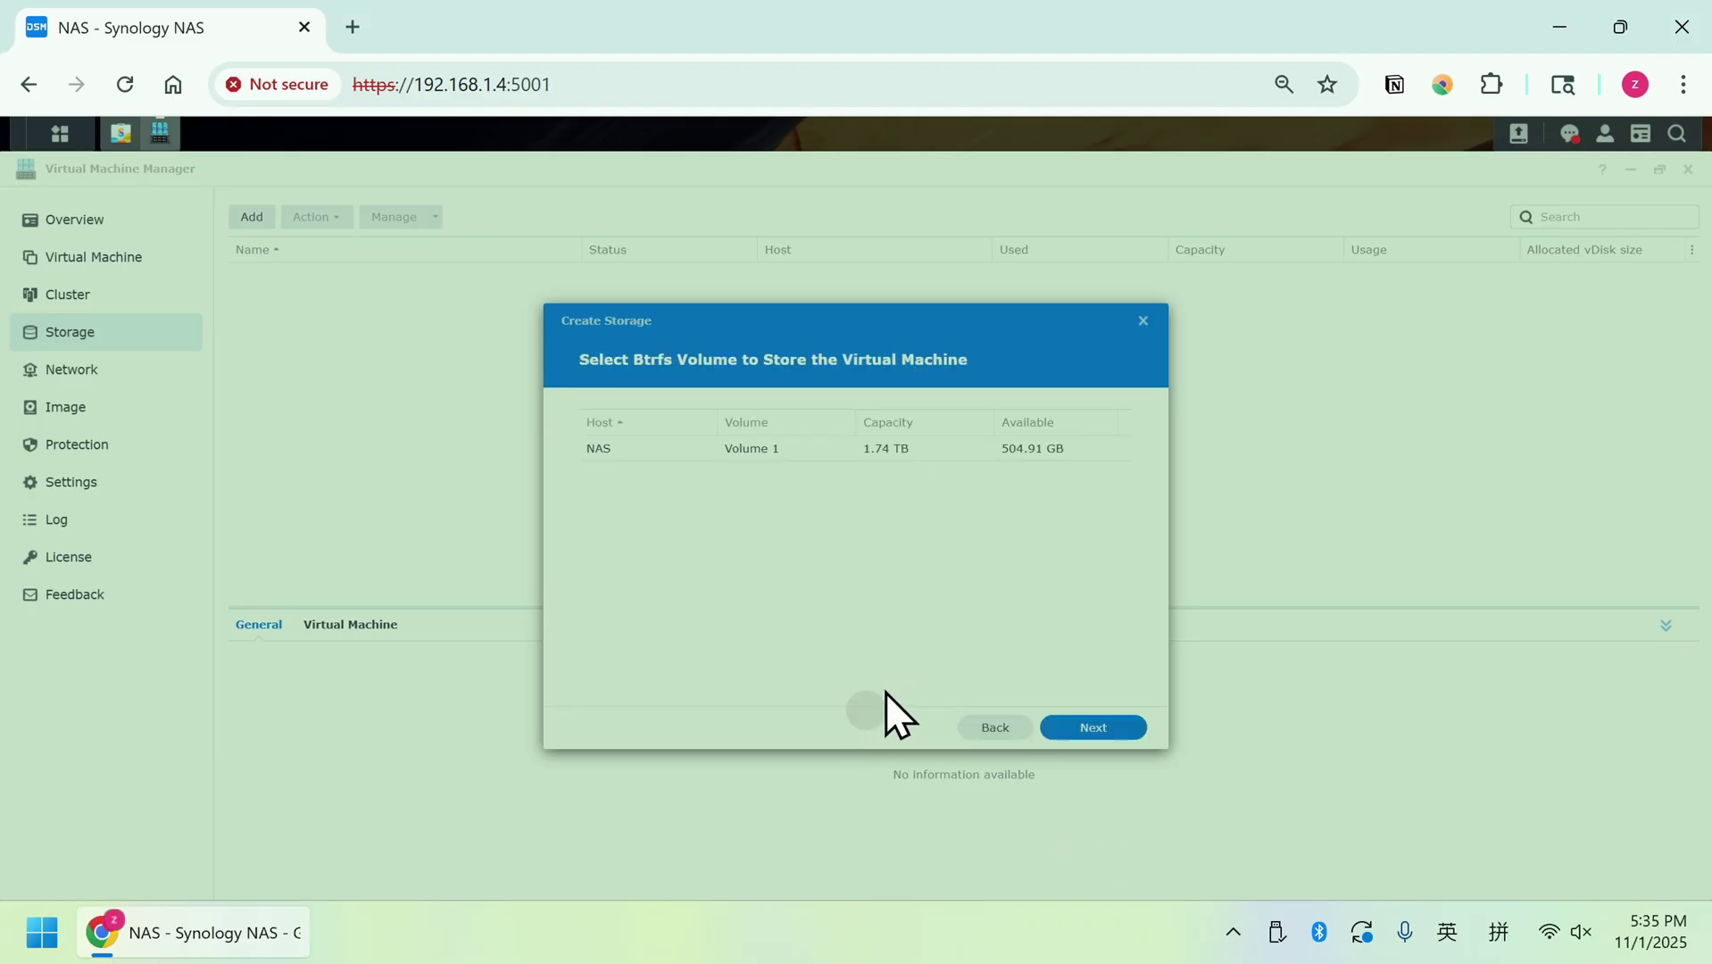
left_click(692, 447)
left_click(1093, 727)
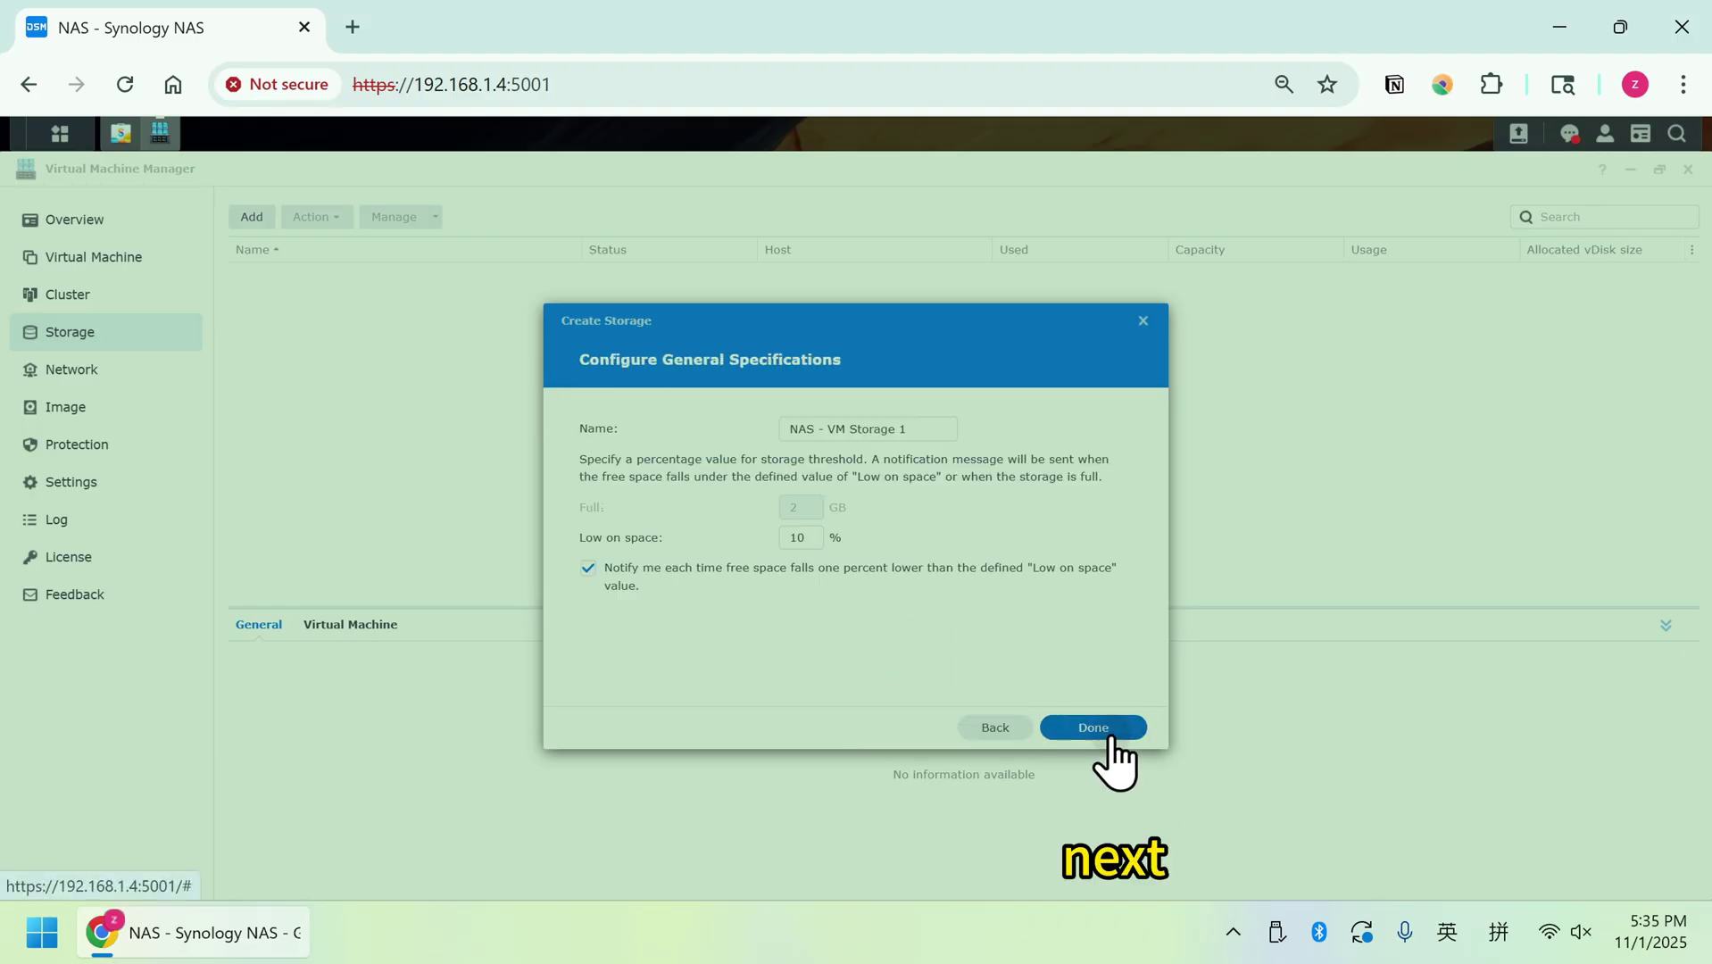
left_click(1117, 729)
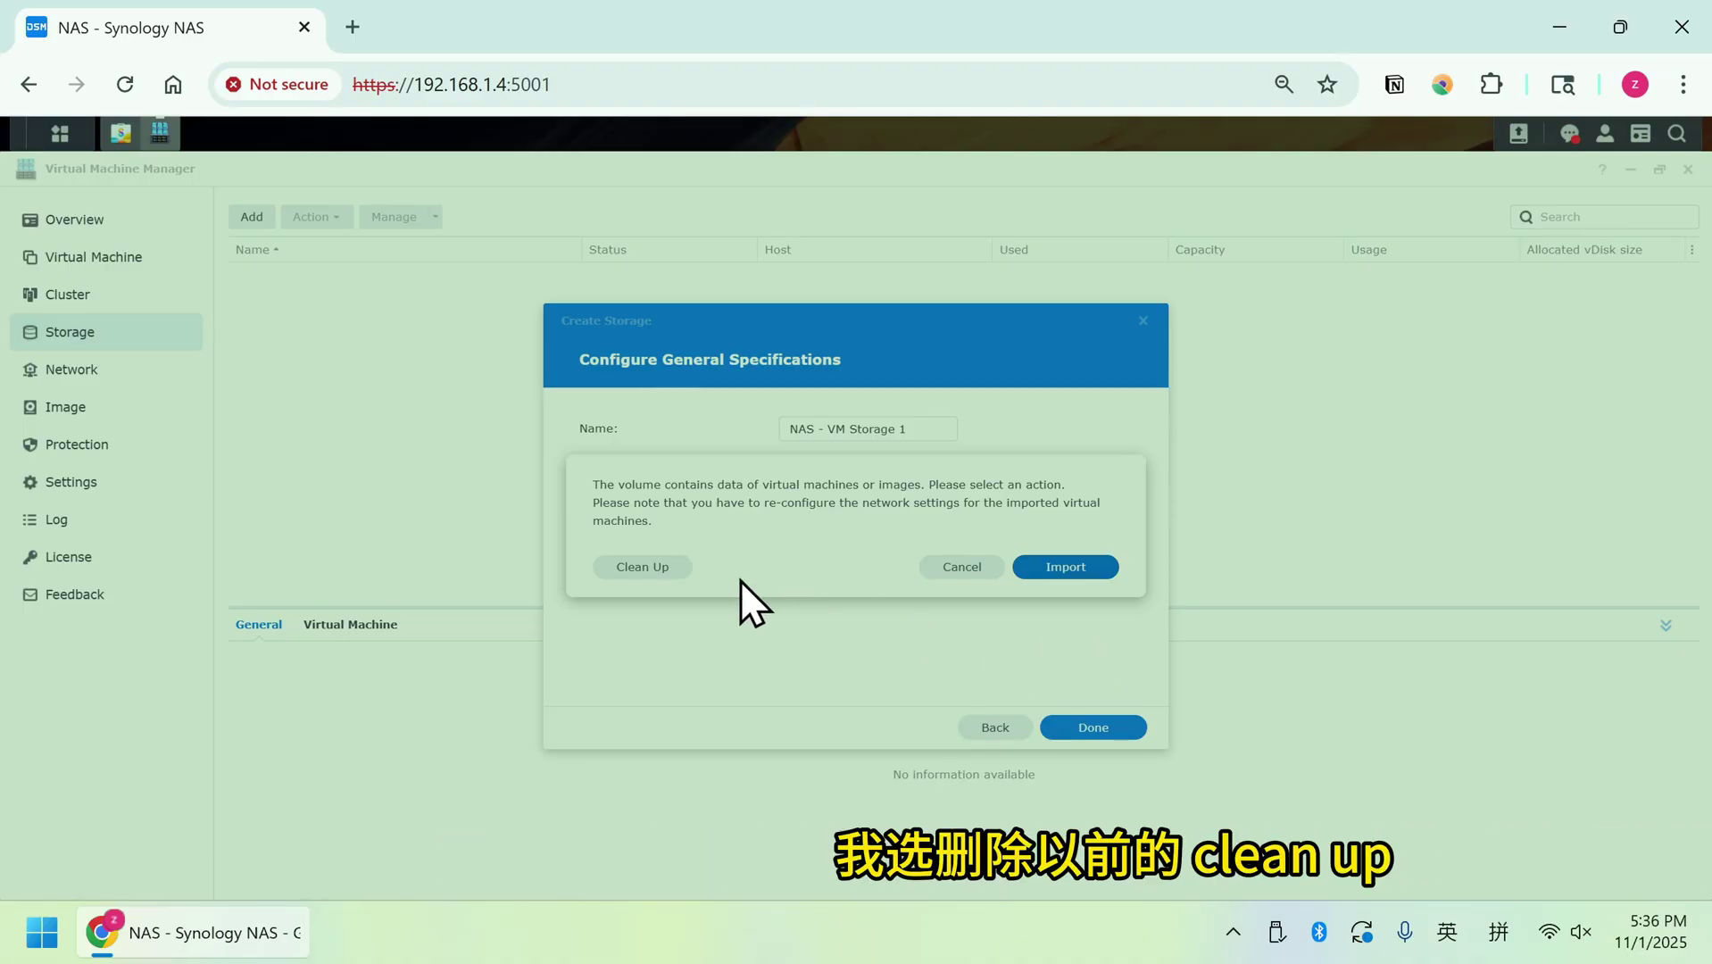
Clean up the volume's existing virtual machine data, entering the DSM account password and acknowledging the permanent deletion.
left_click(642, 567)
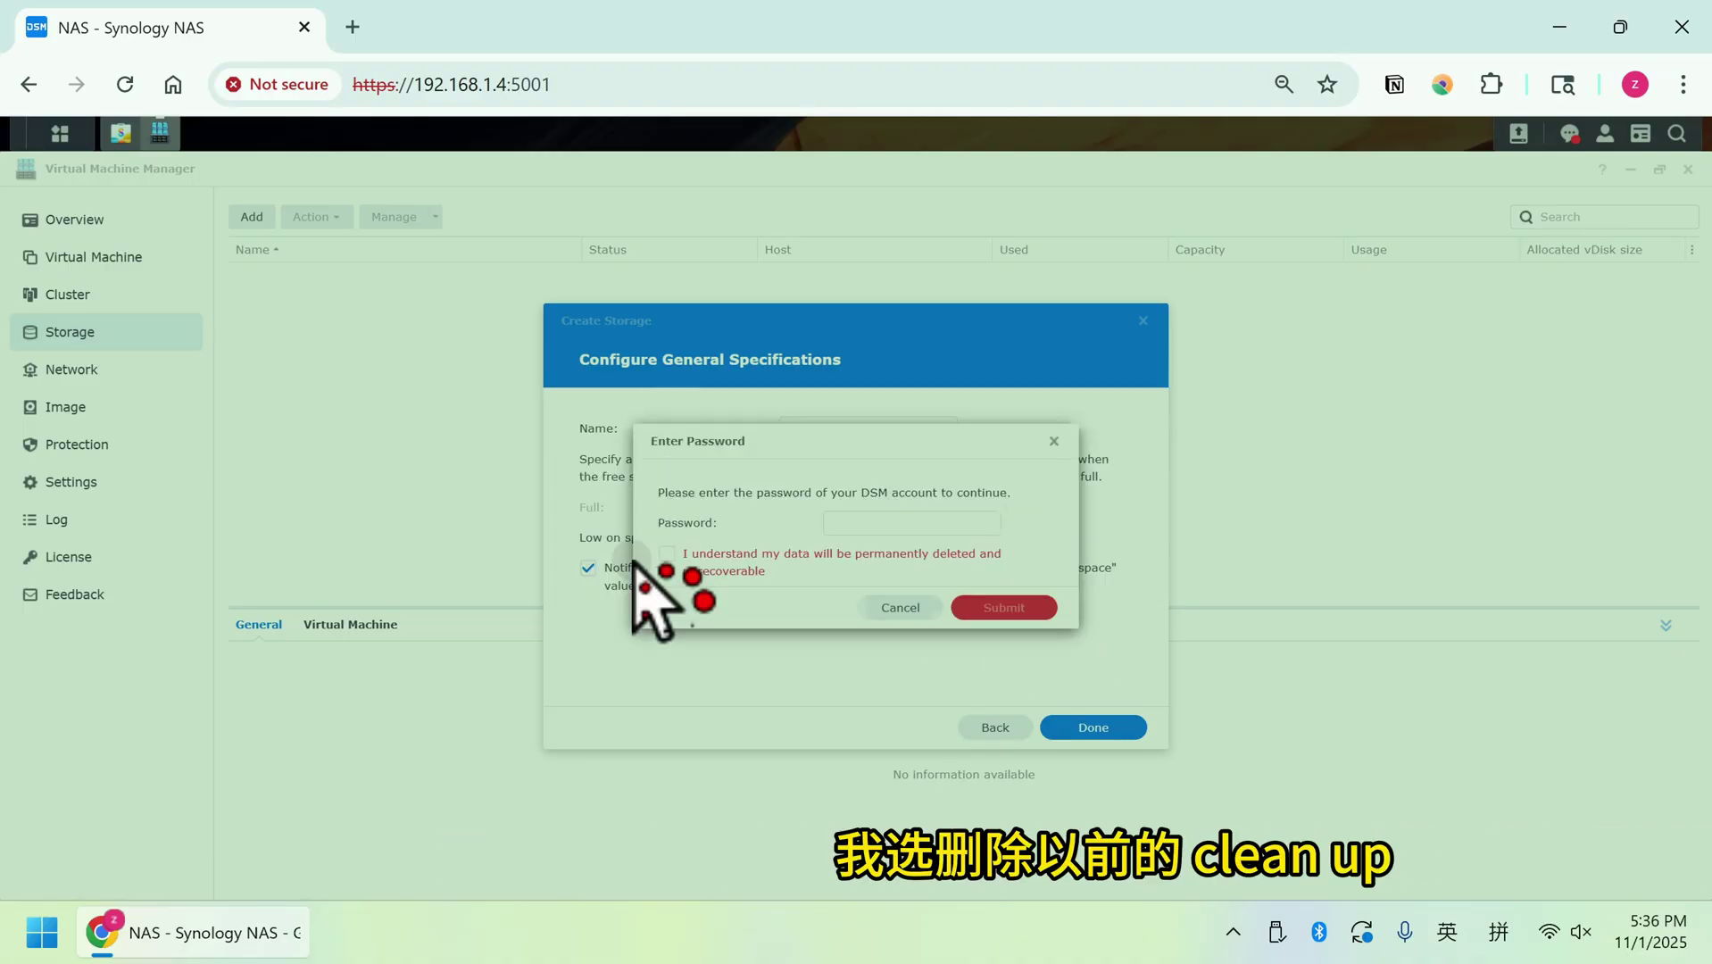
left_click(863, 524)
left_click(737, 570)
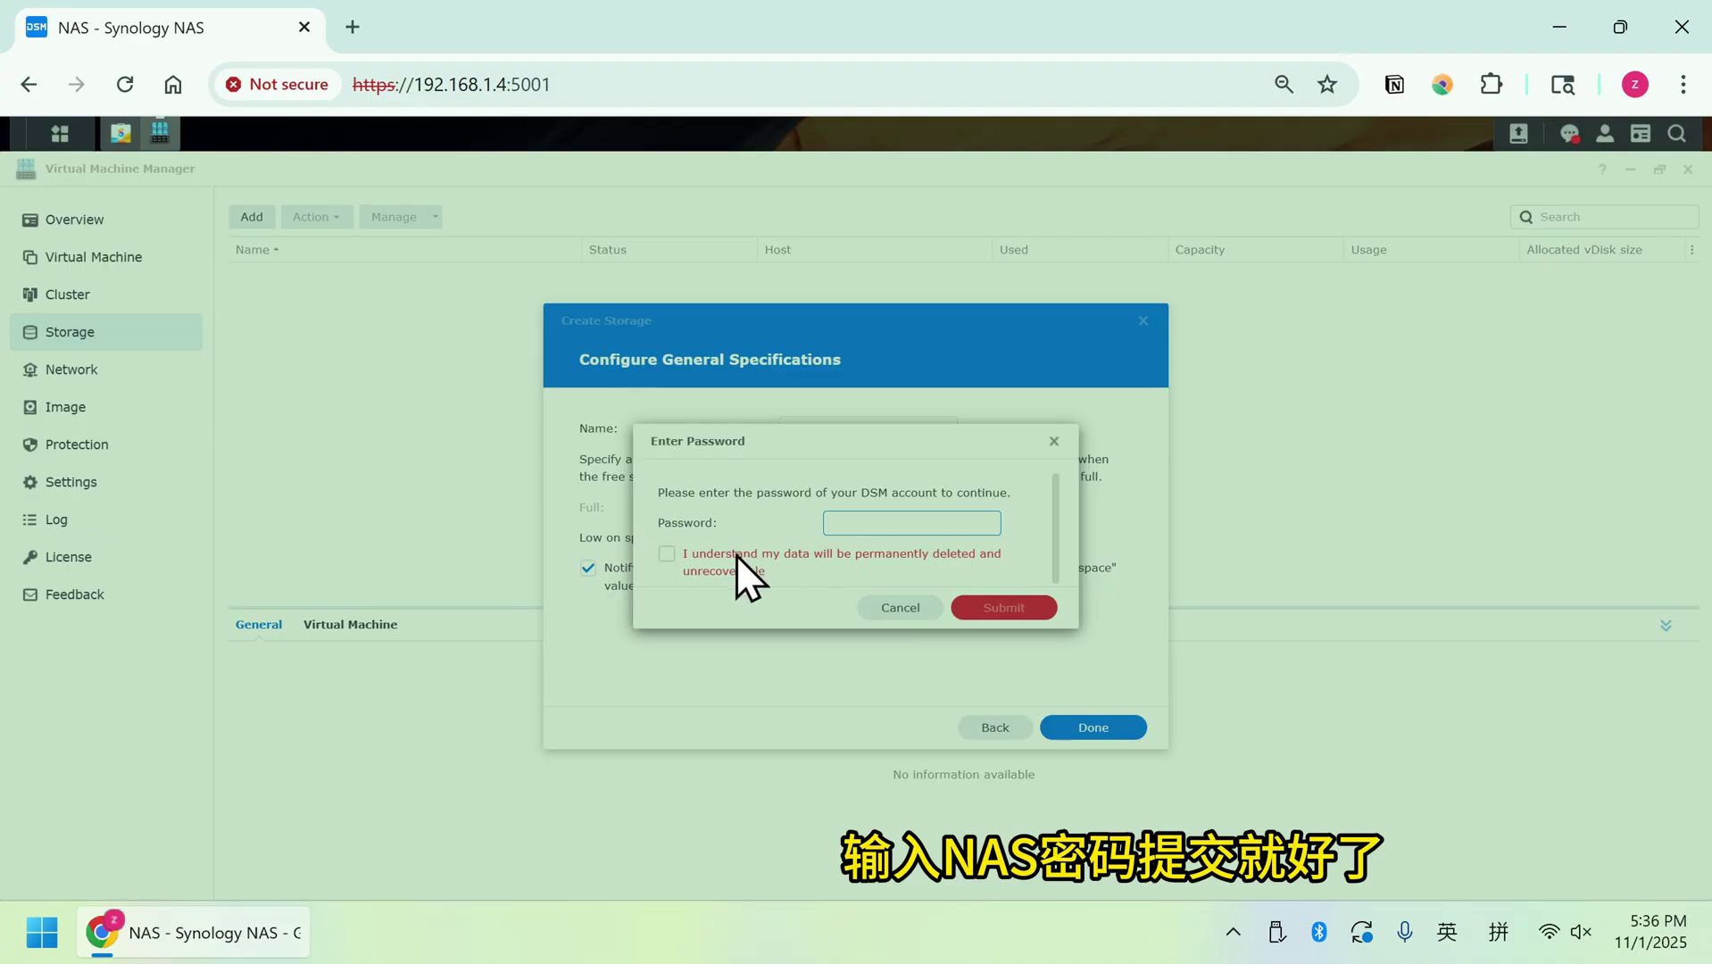
left_click(1001, 602)
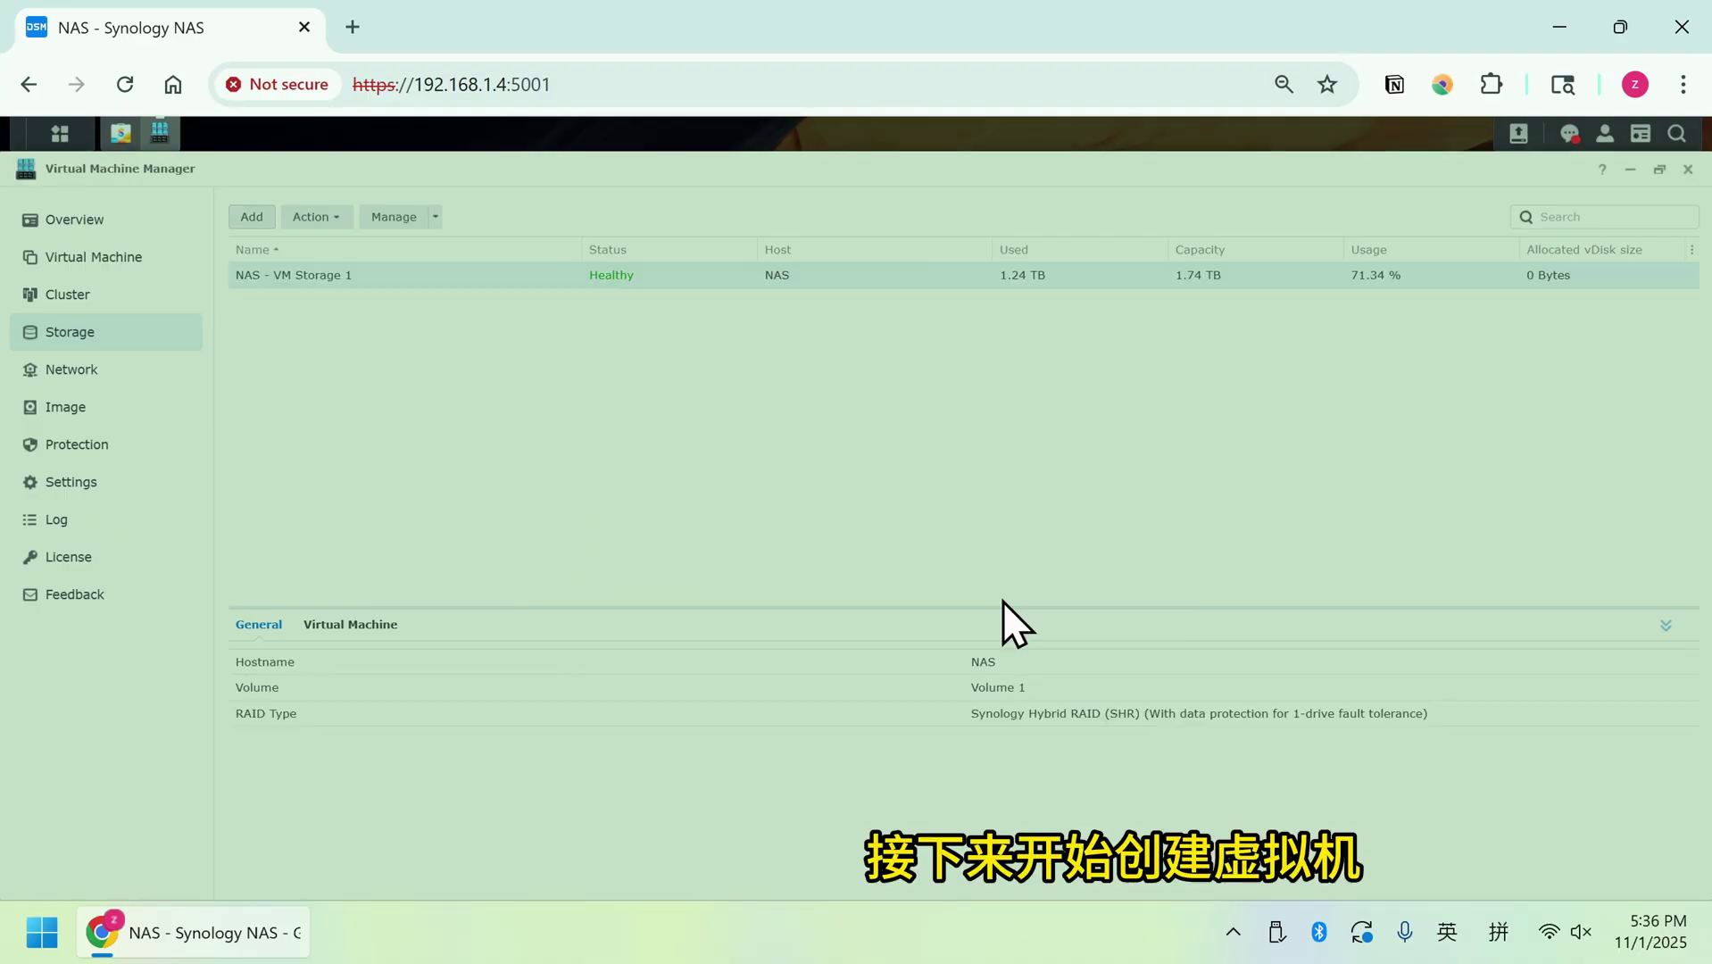
Start creating a Linux virtual machine stored on NAS - VM Storage 1.
left_click(104, 256)
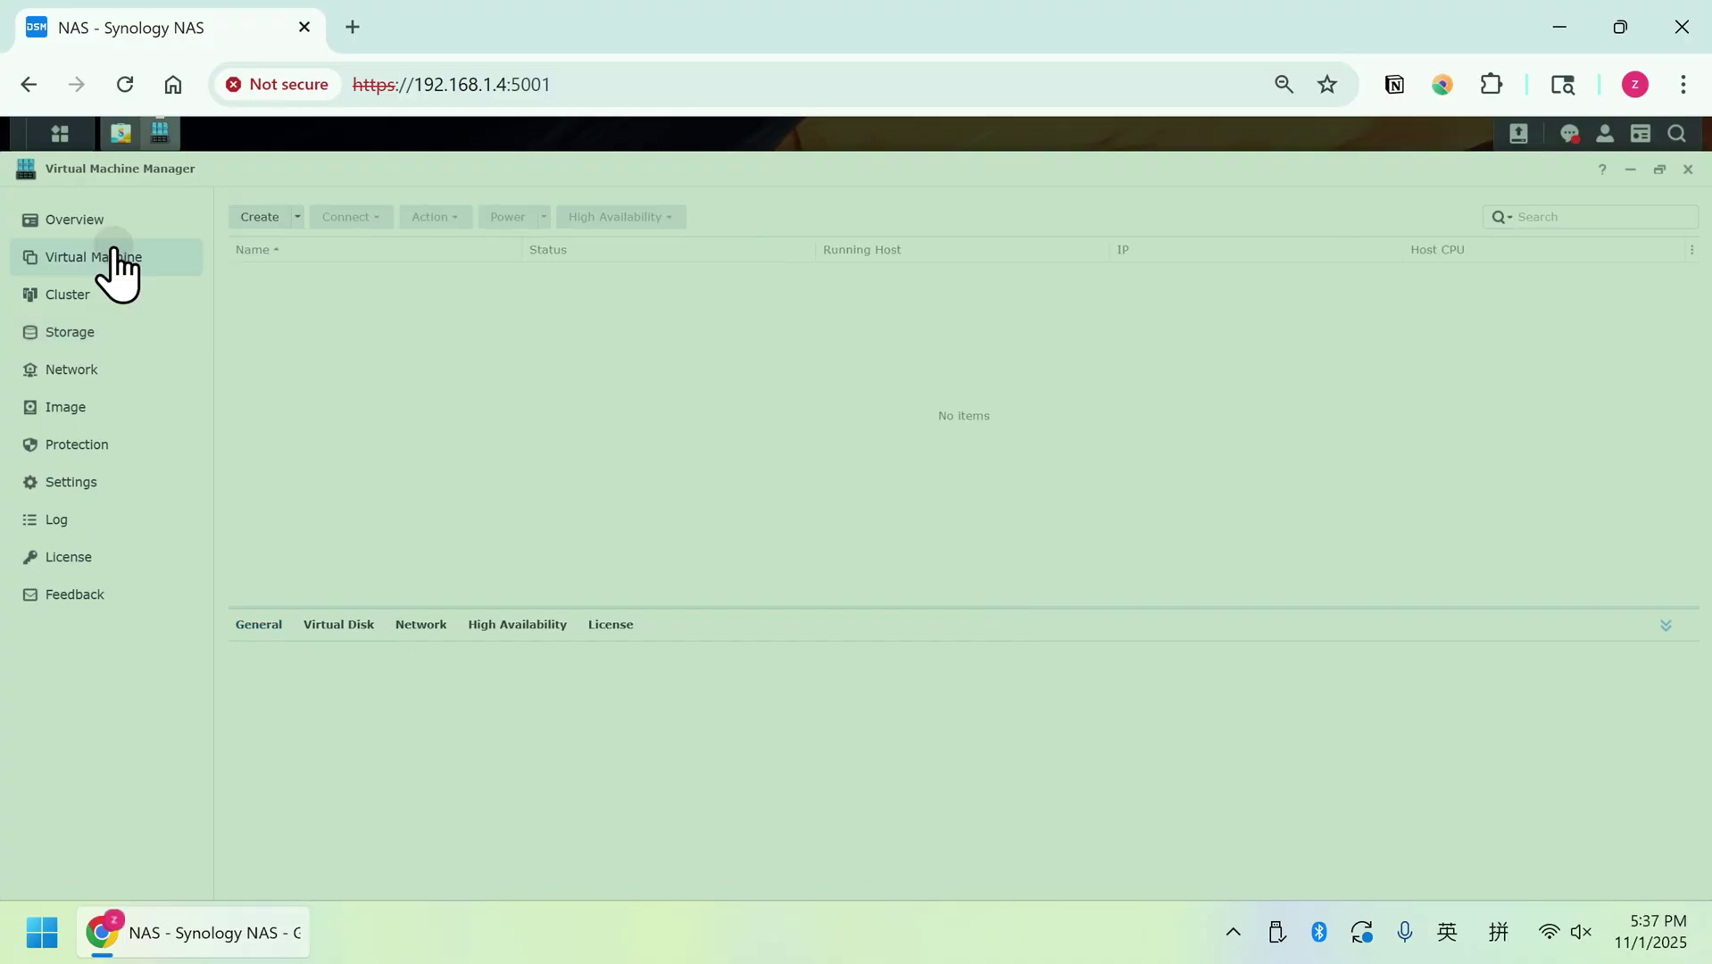
left_click(296, 216)
left_click(272, 250)
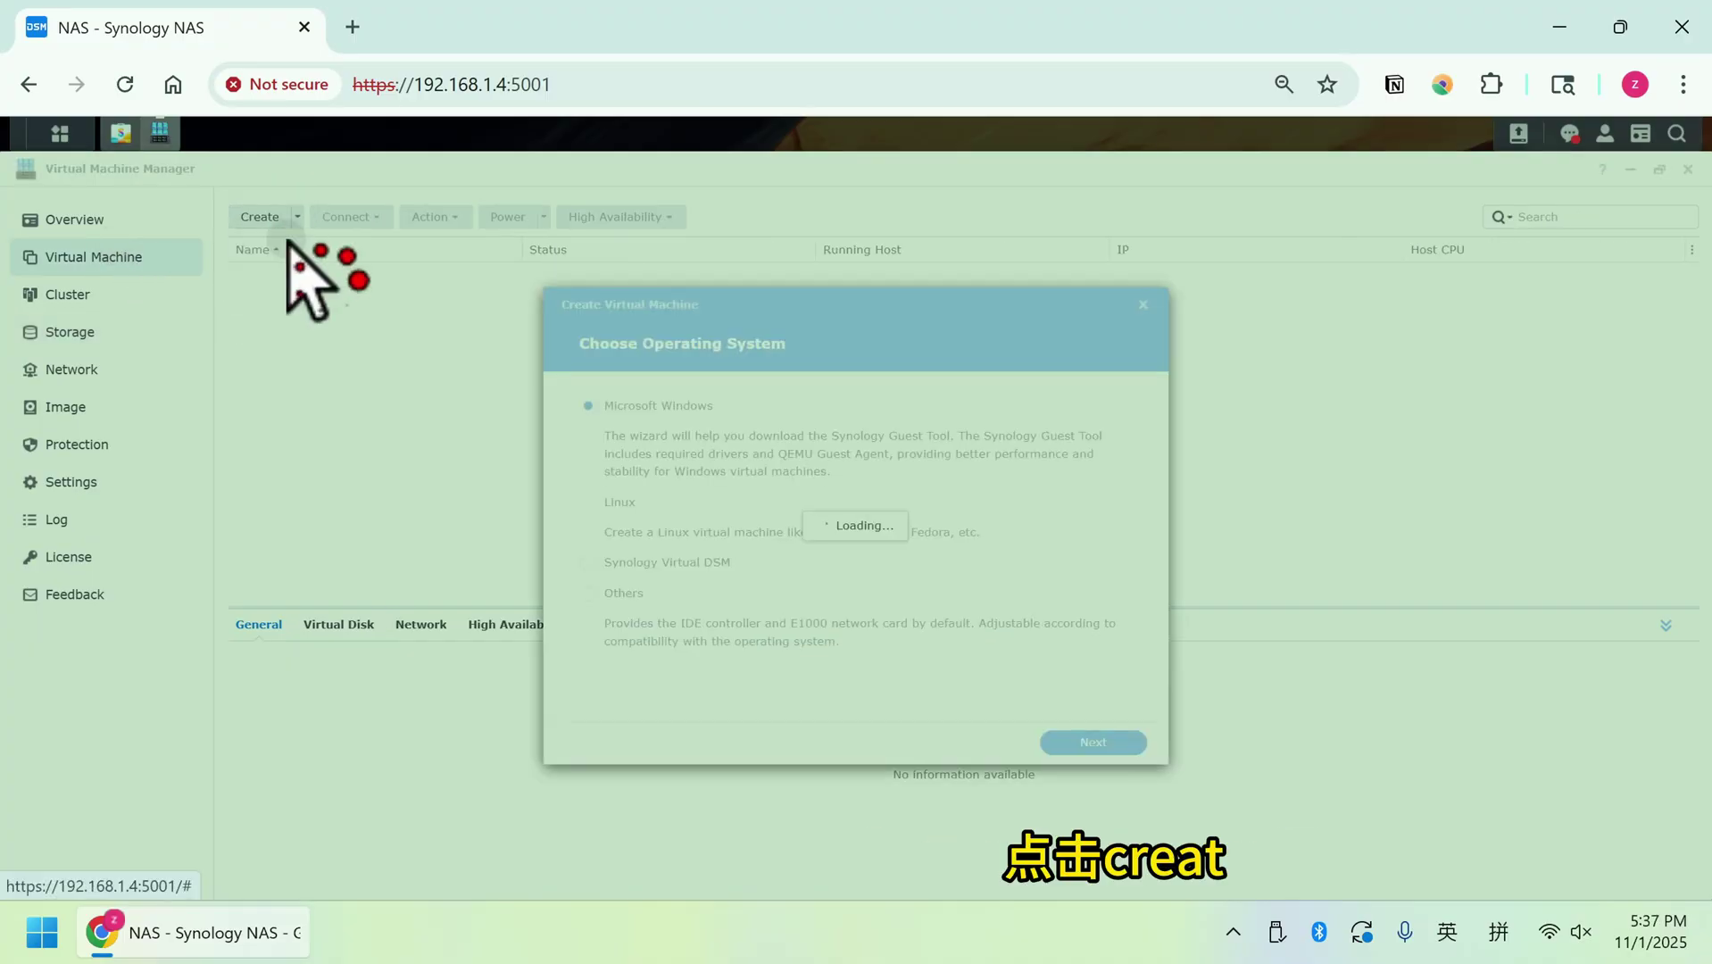
left_click(589, 502)
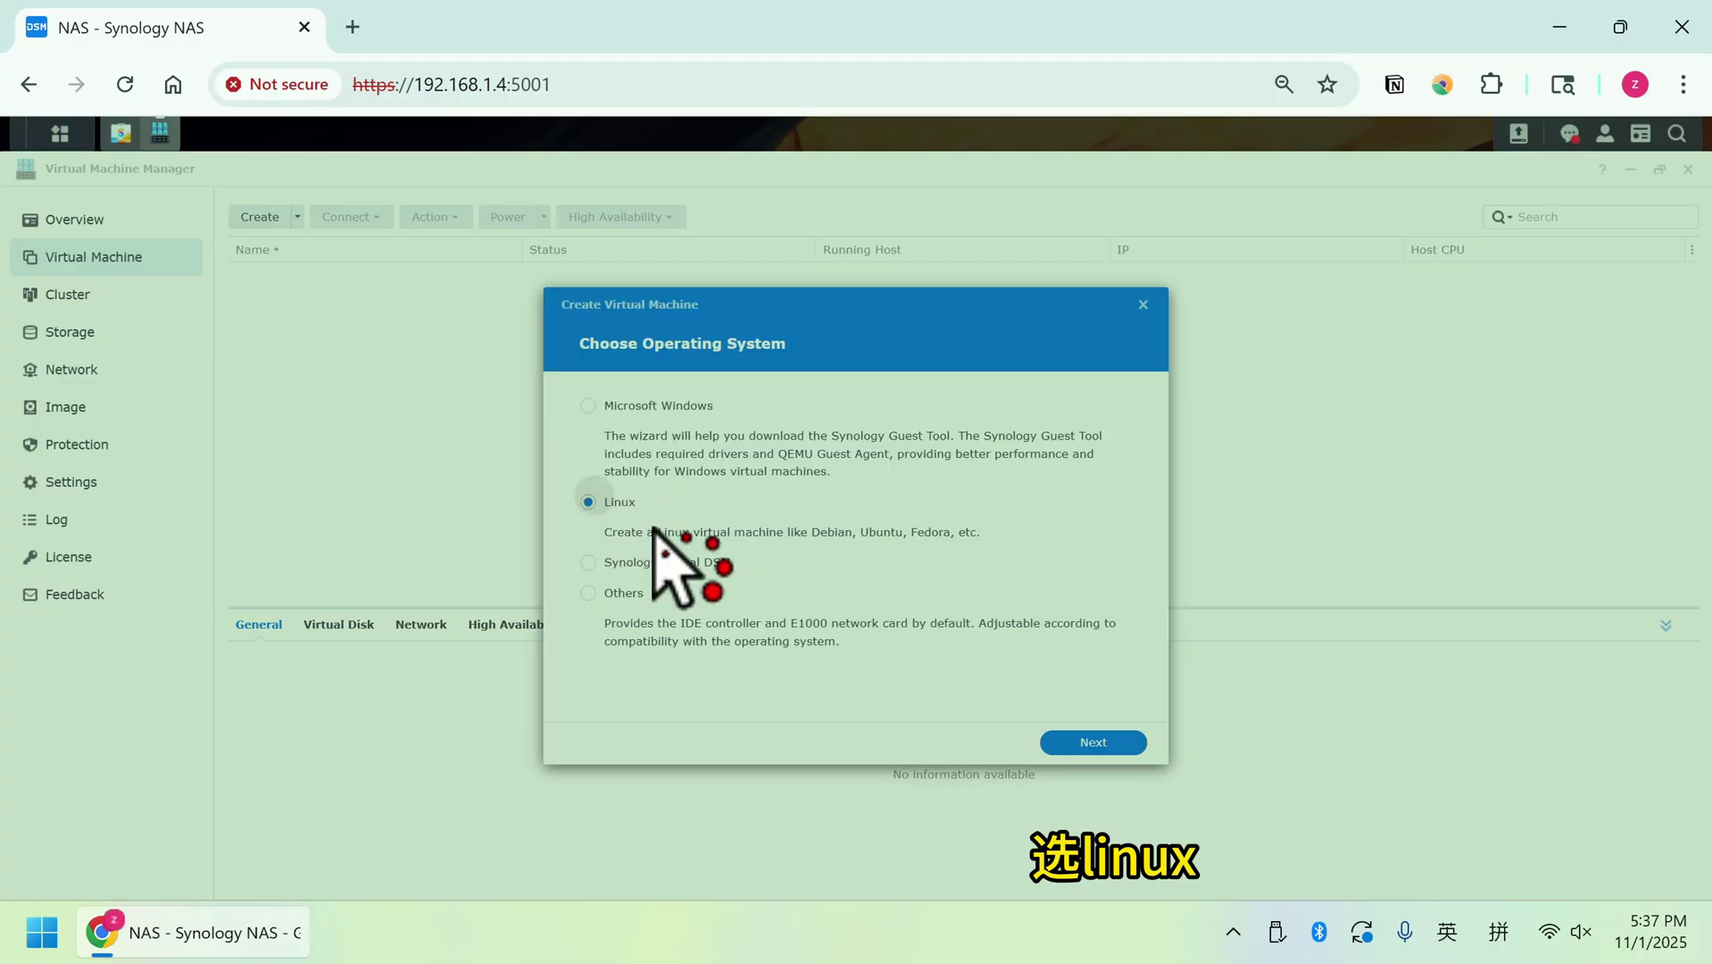
left_click(1094, 744)
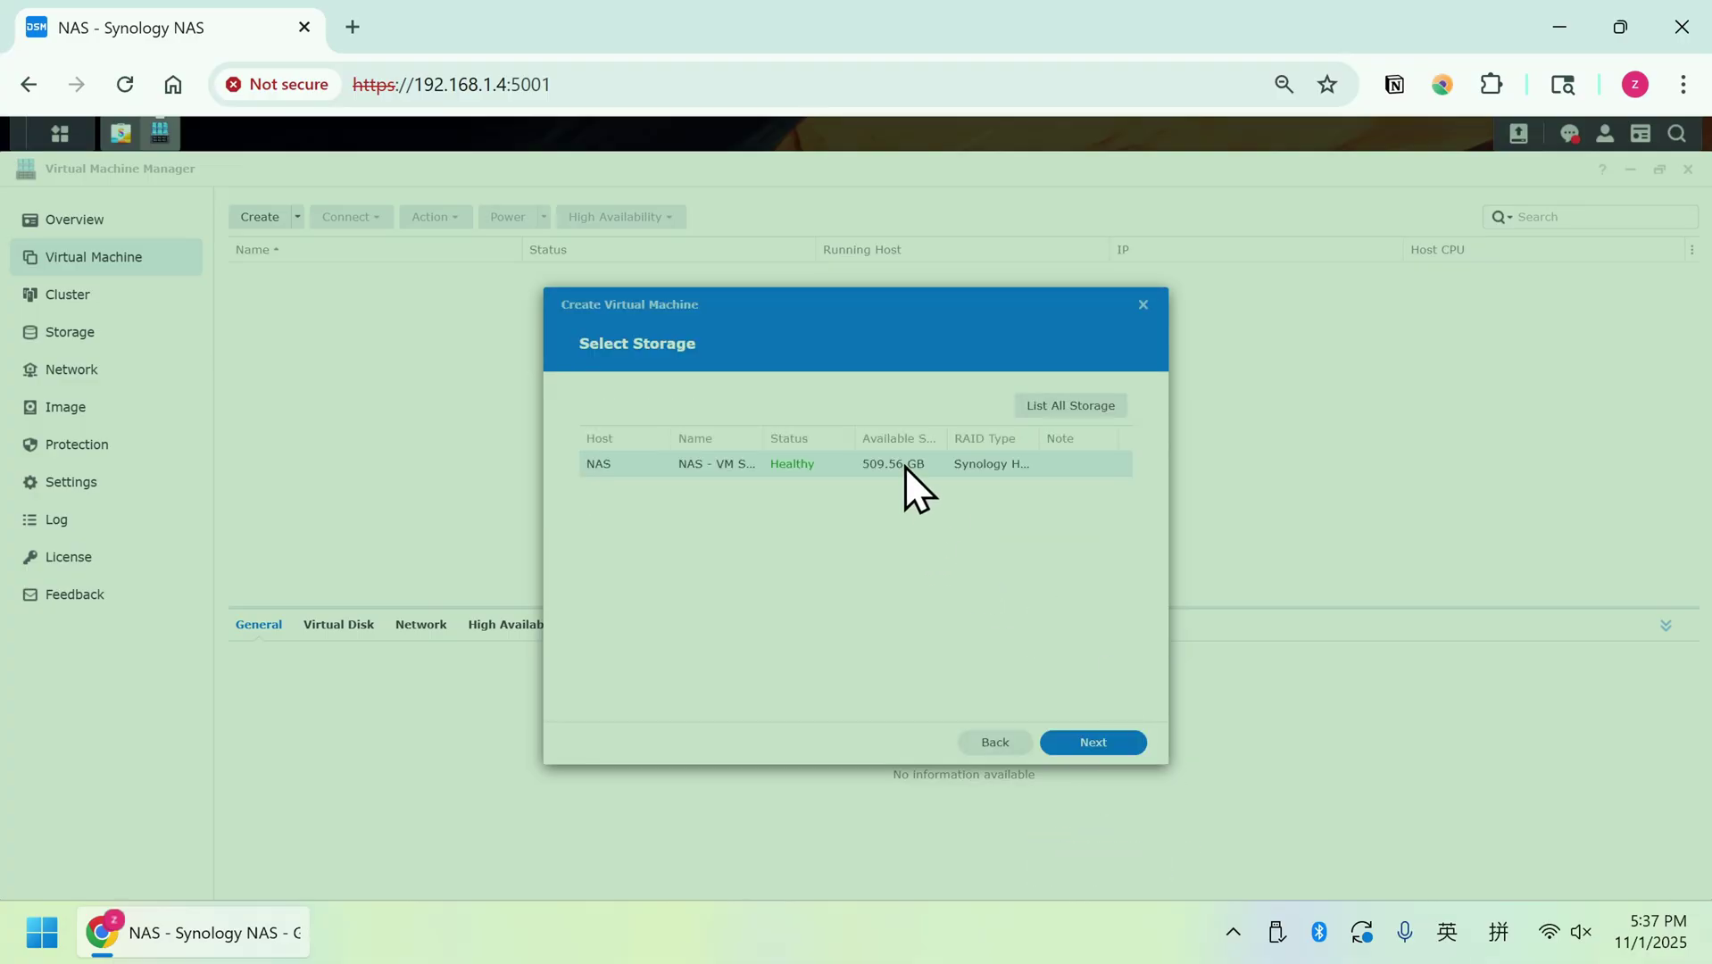
left_click(1090, 743)
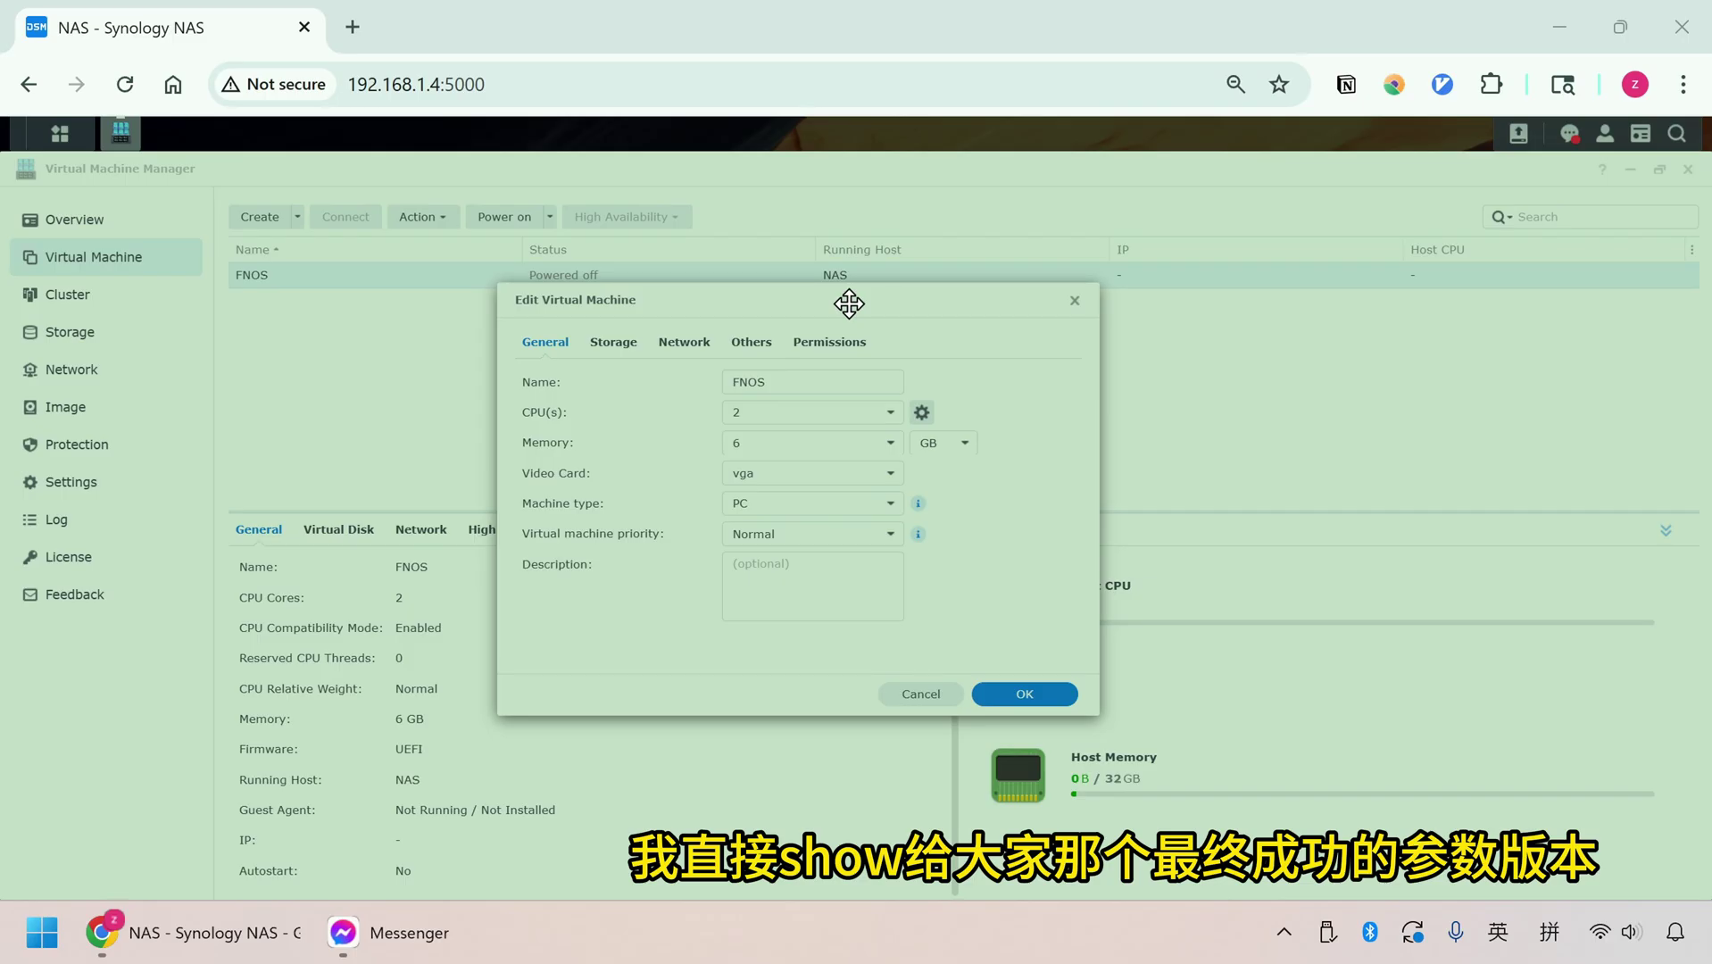
Examine the name, CPU count and memory size choices in the FNOS virtual machine's general settings.
left_click(812, 382)
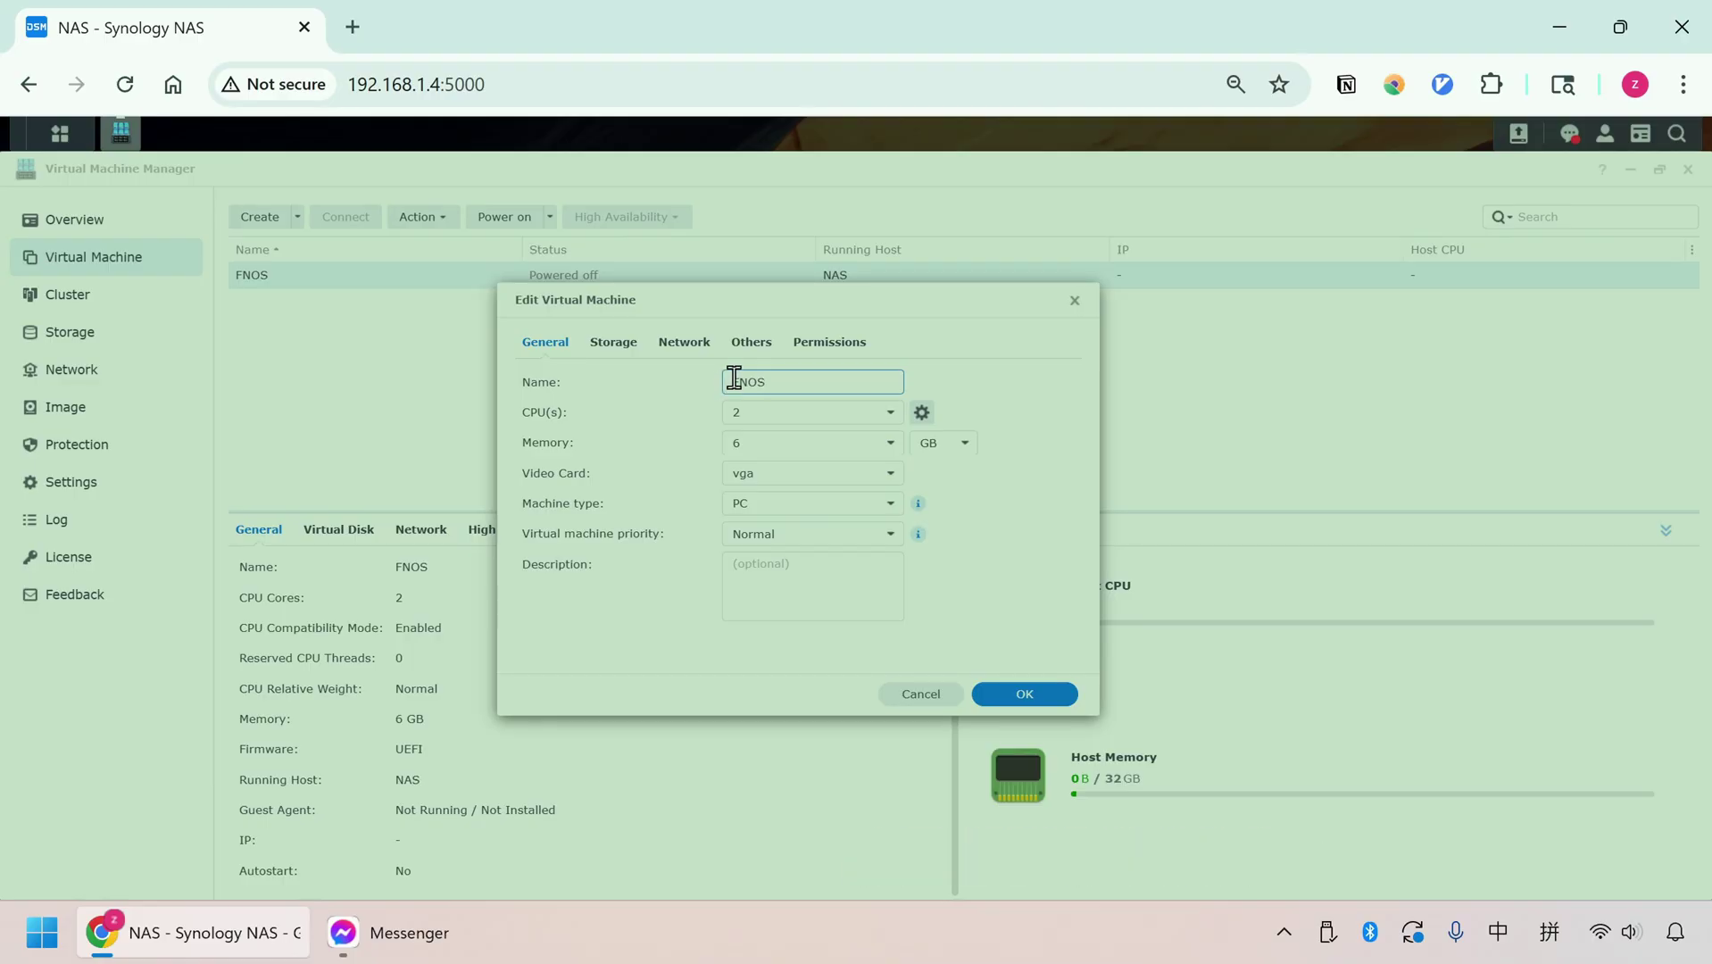
left_click(888, 413)
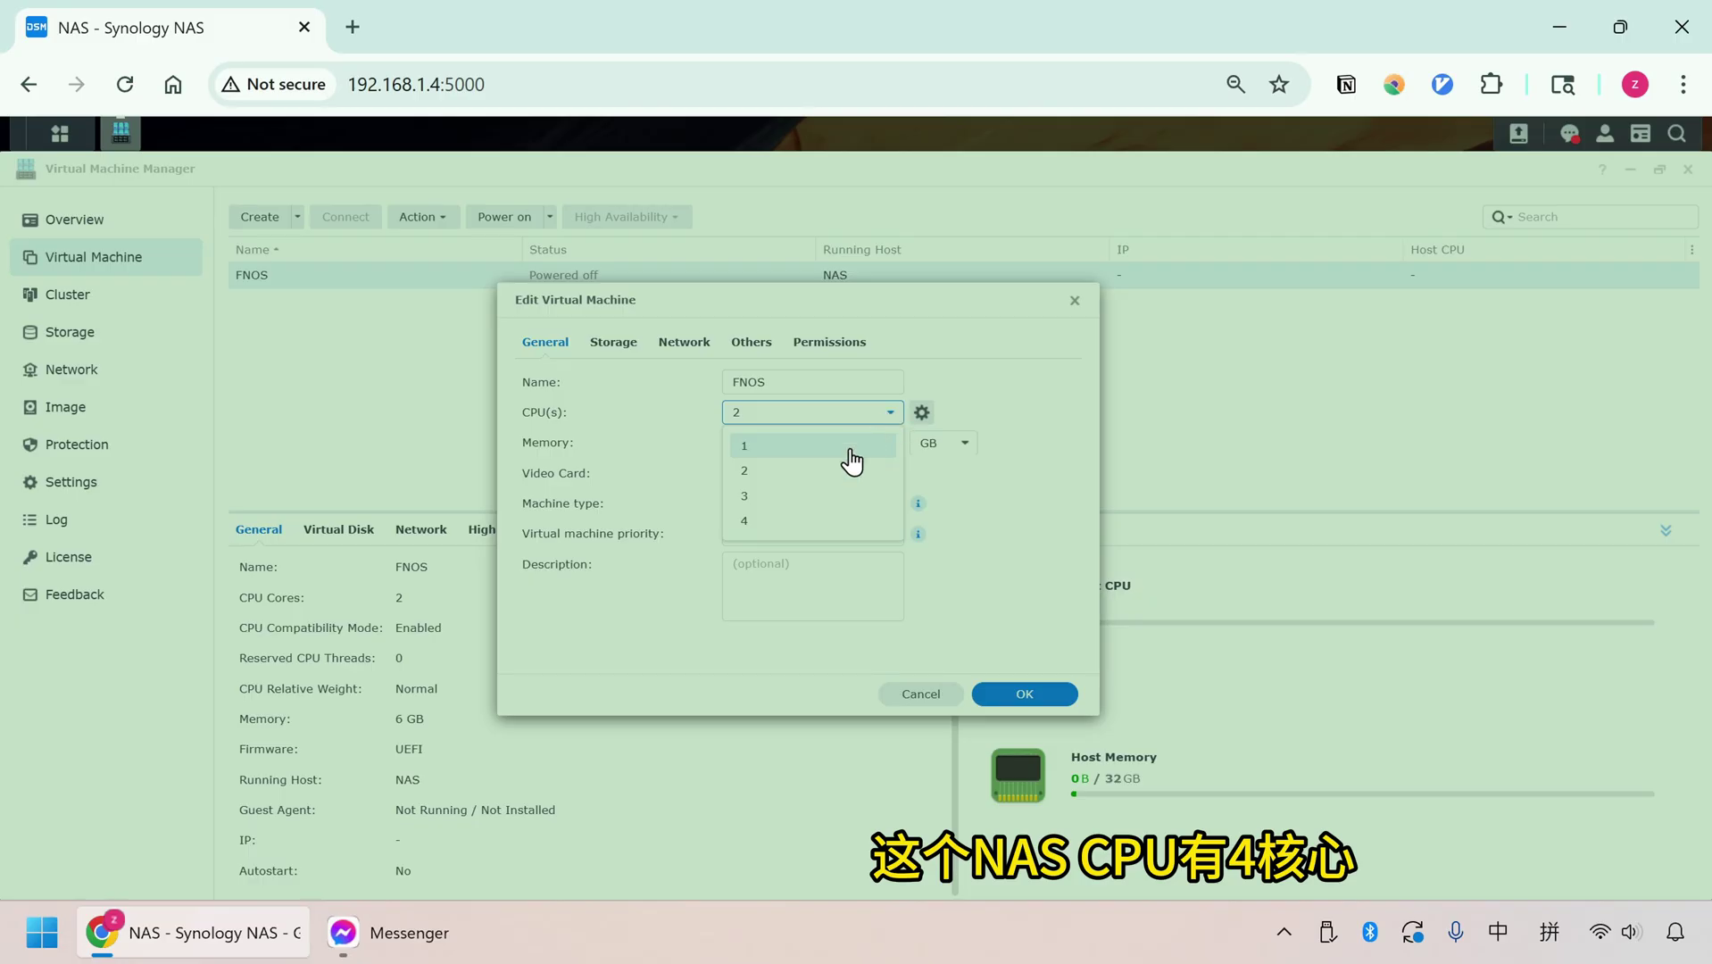
left_click(890, 415)
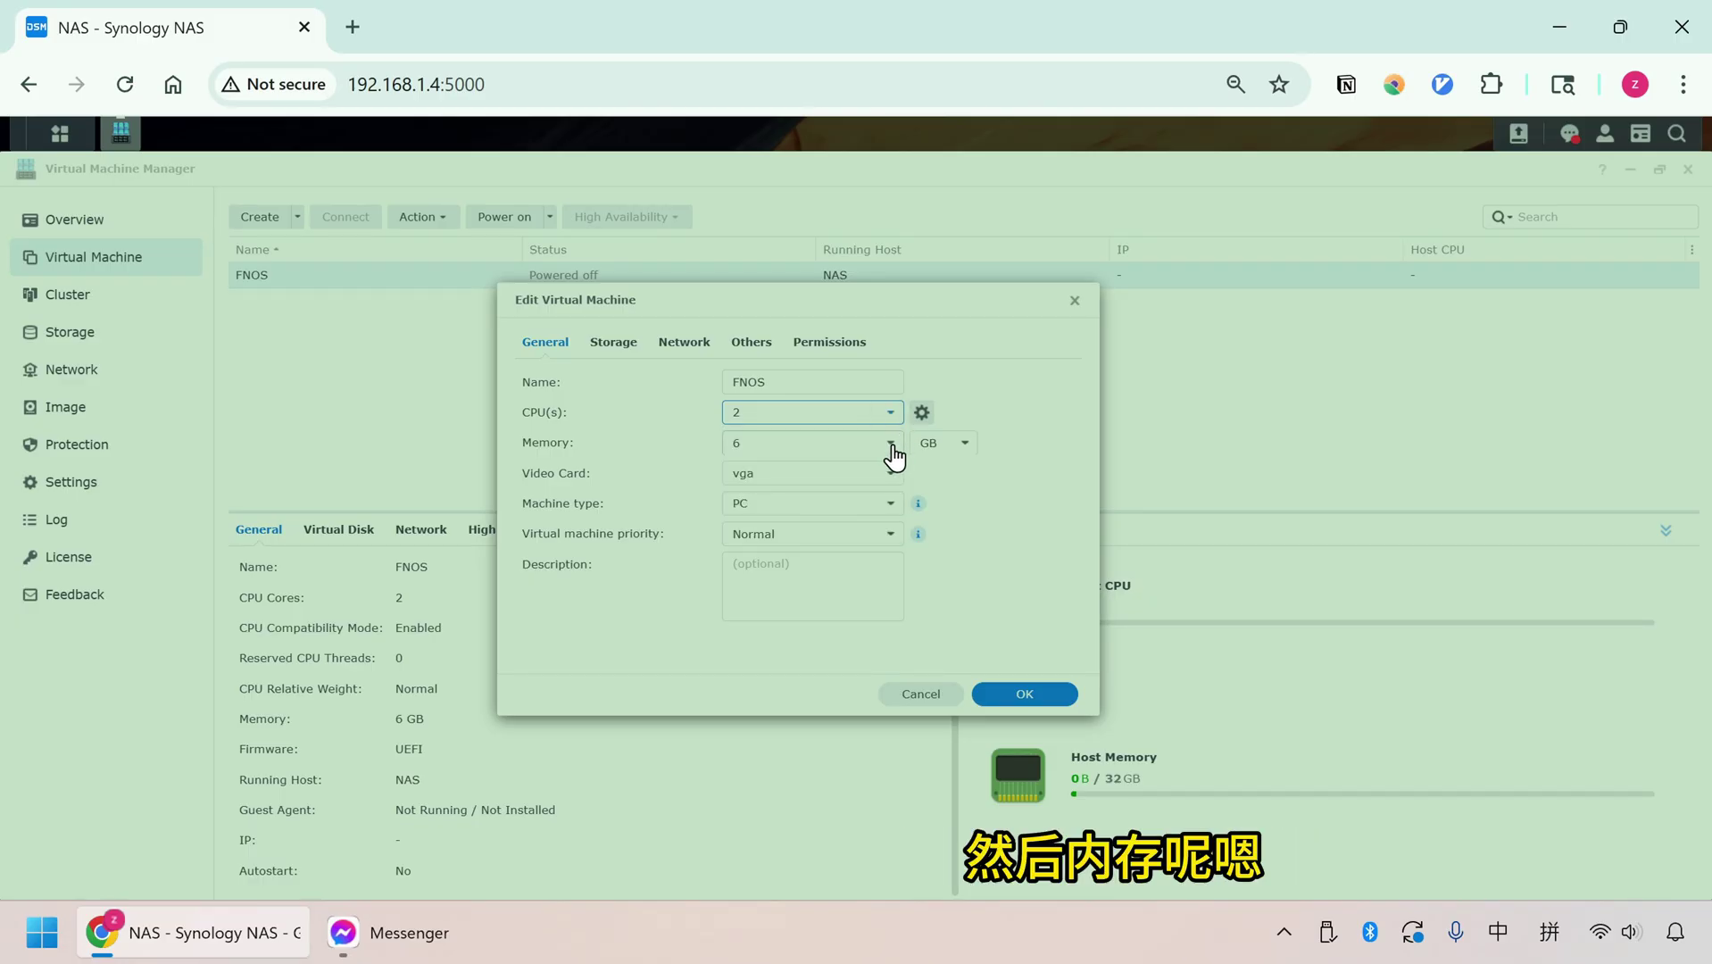
left_click(891, 444)
mouse_move(889, 505)
left_mouse_down()
mouse_move(891, 700)
mouse_move(924, 504)
left_mouse_up()
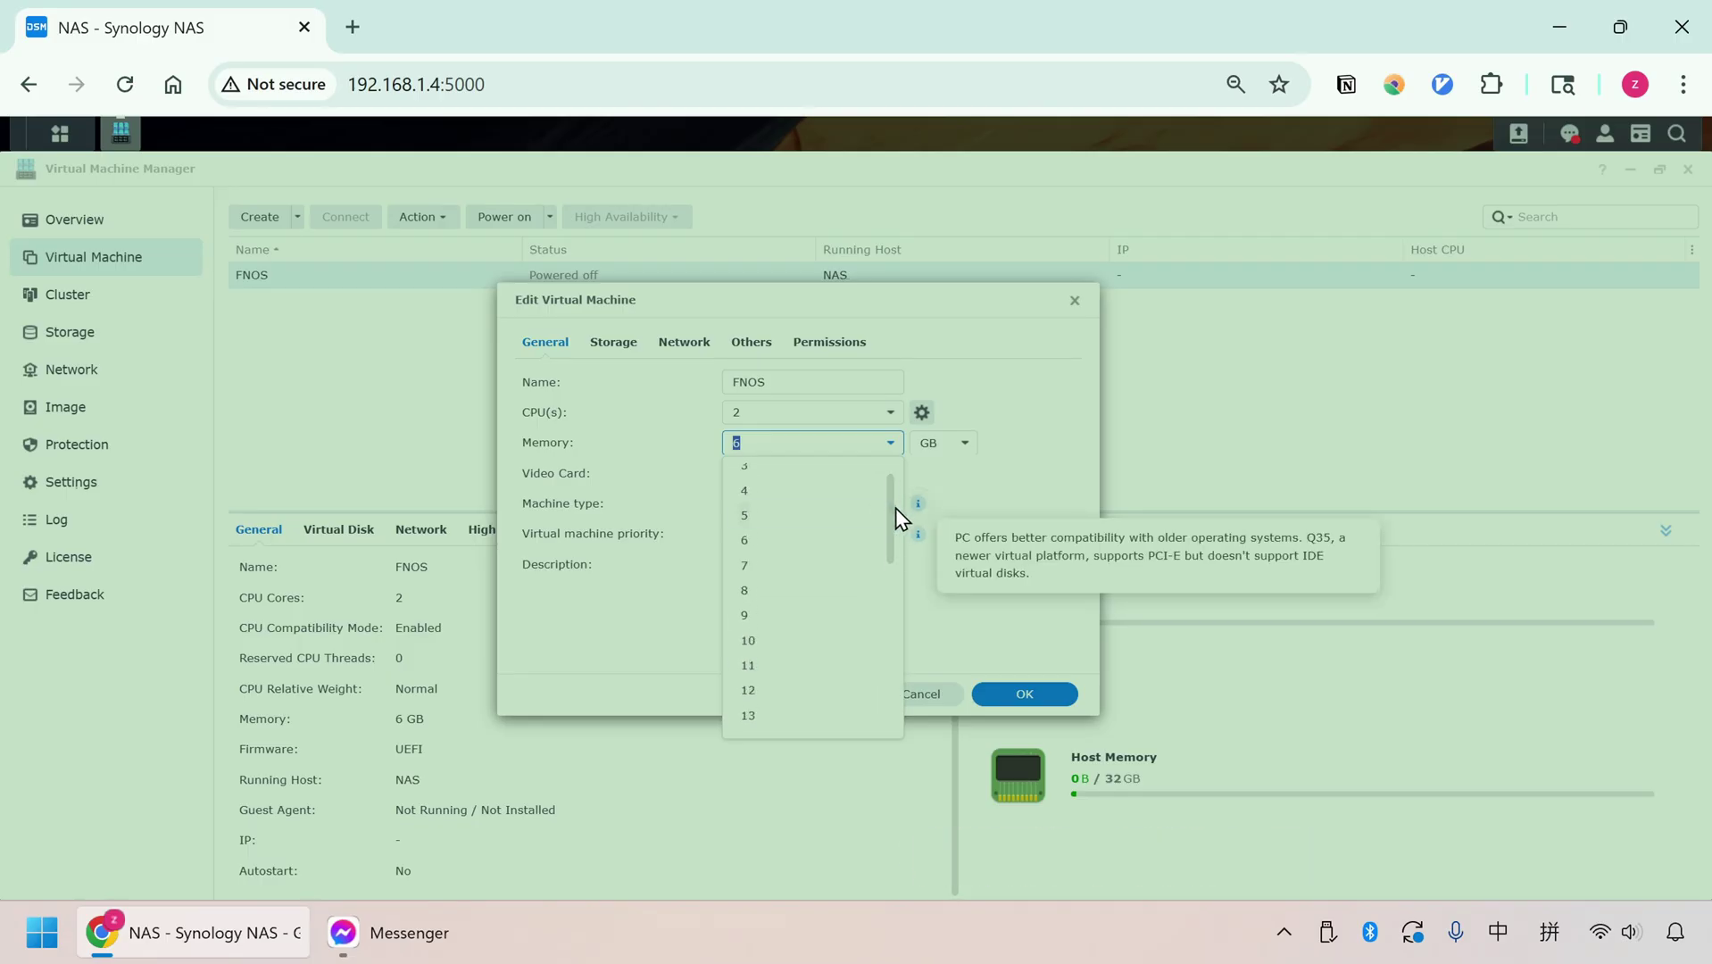
left_click(889, 448)
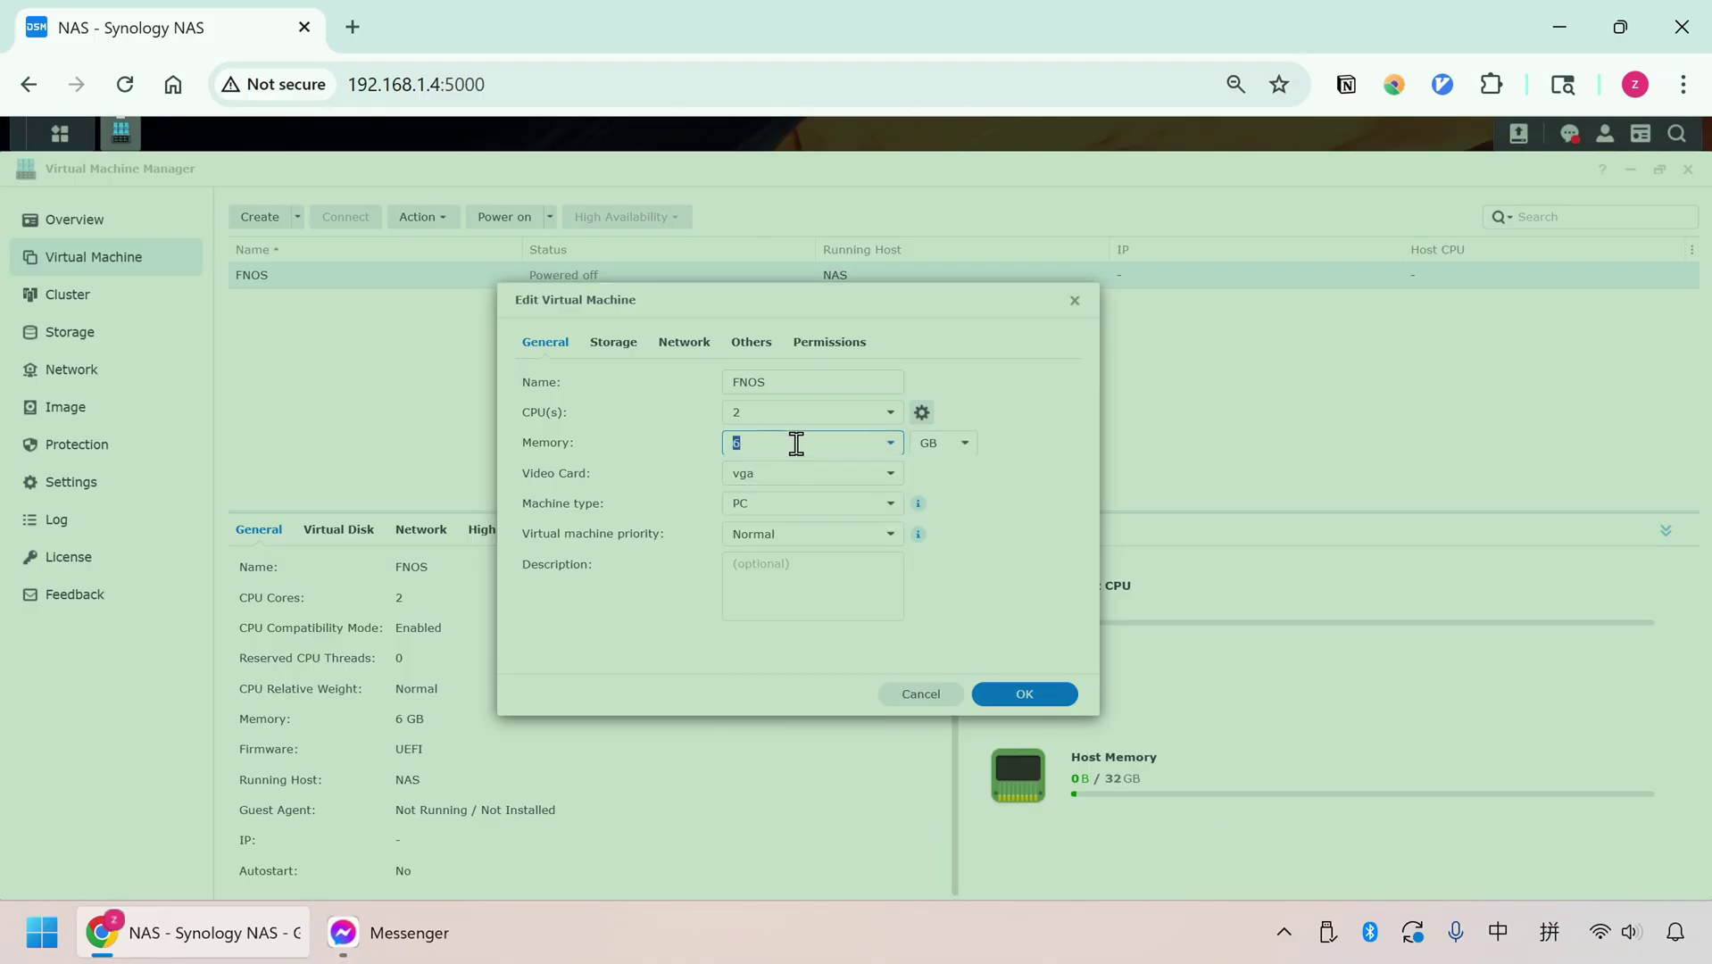
Select vga as the FNOS virtual machine's video card and PC as its machine type.
left_click(890, 476)
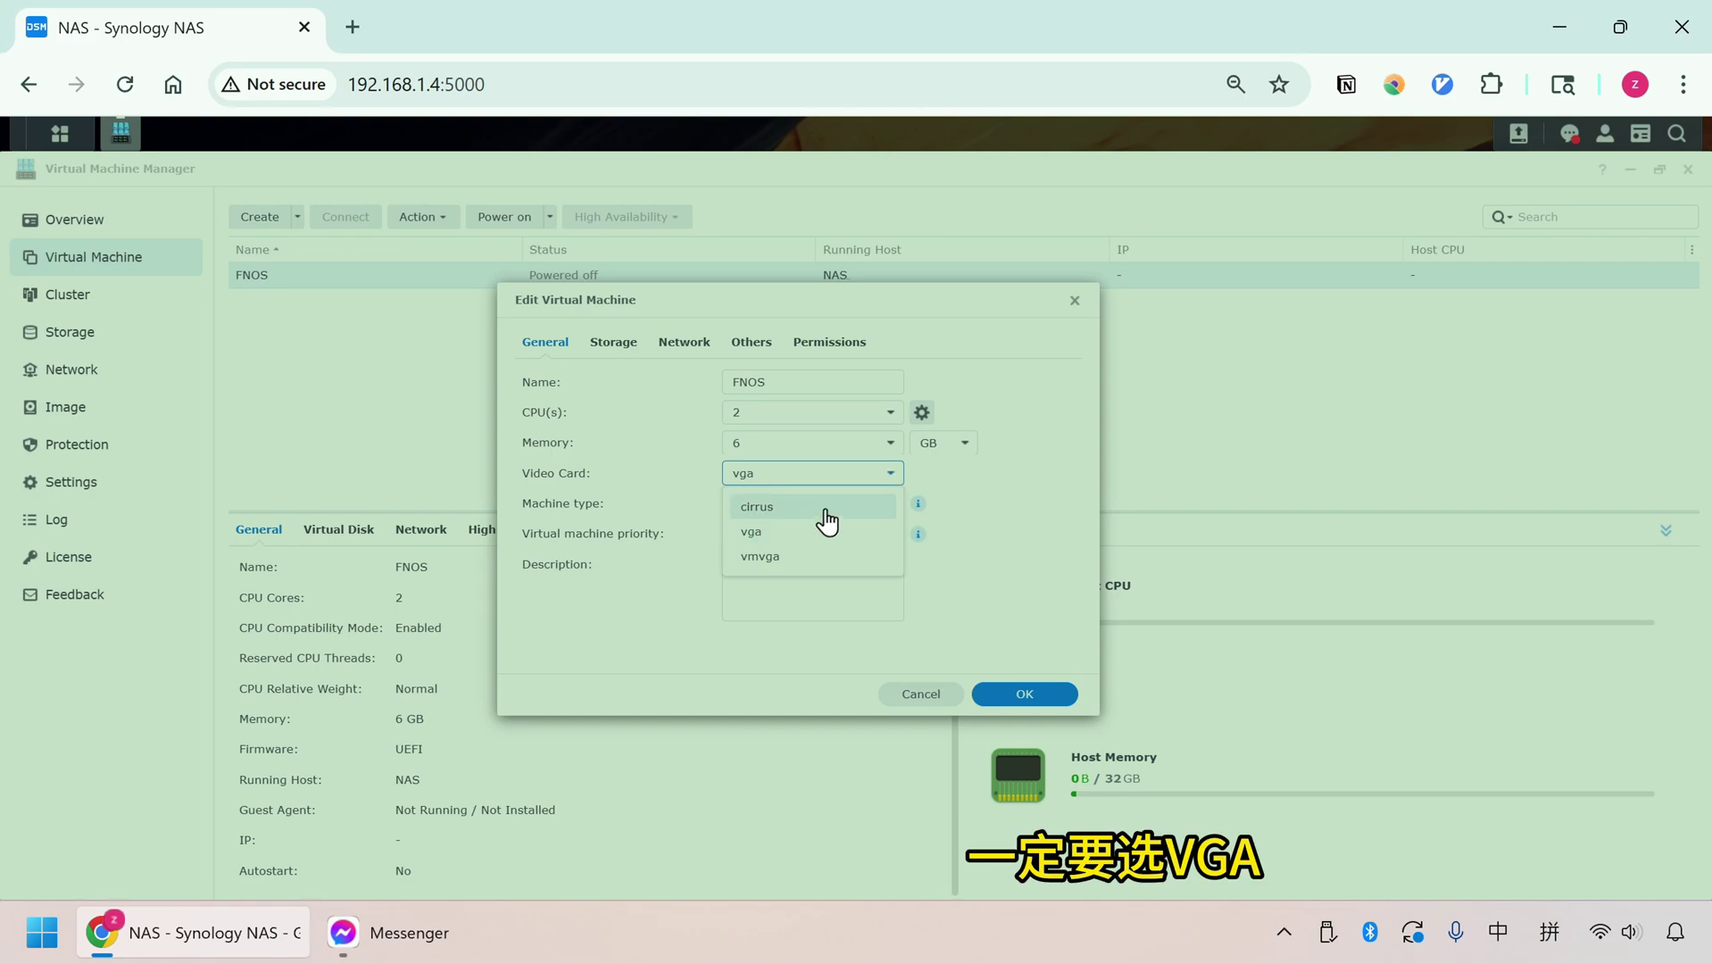
left_click(791, 537)
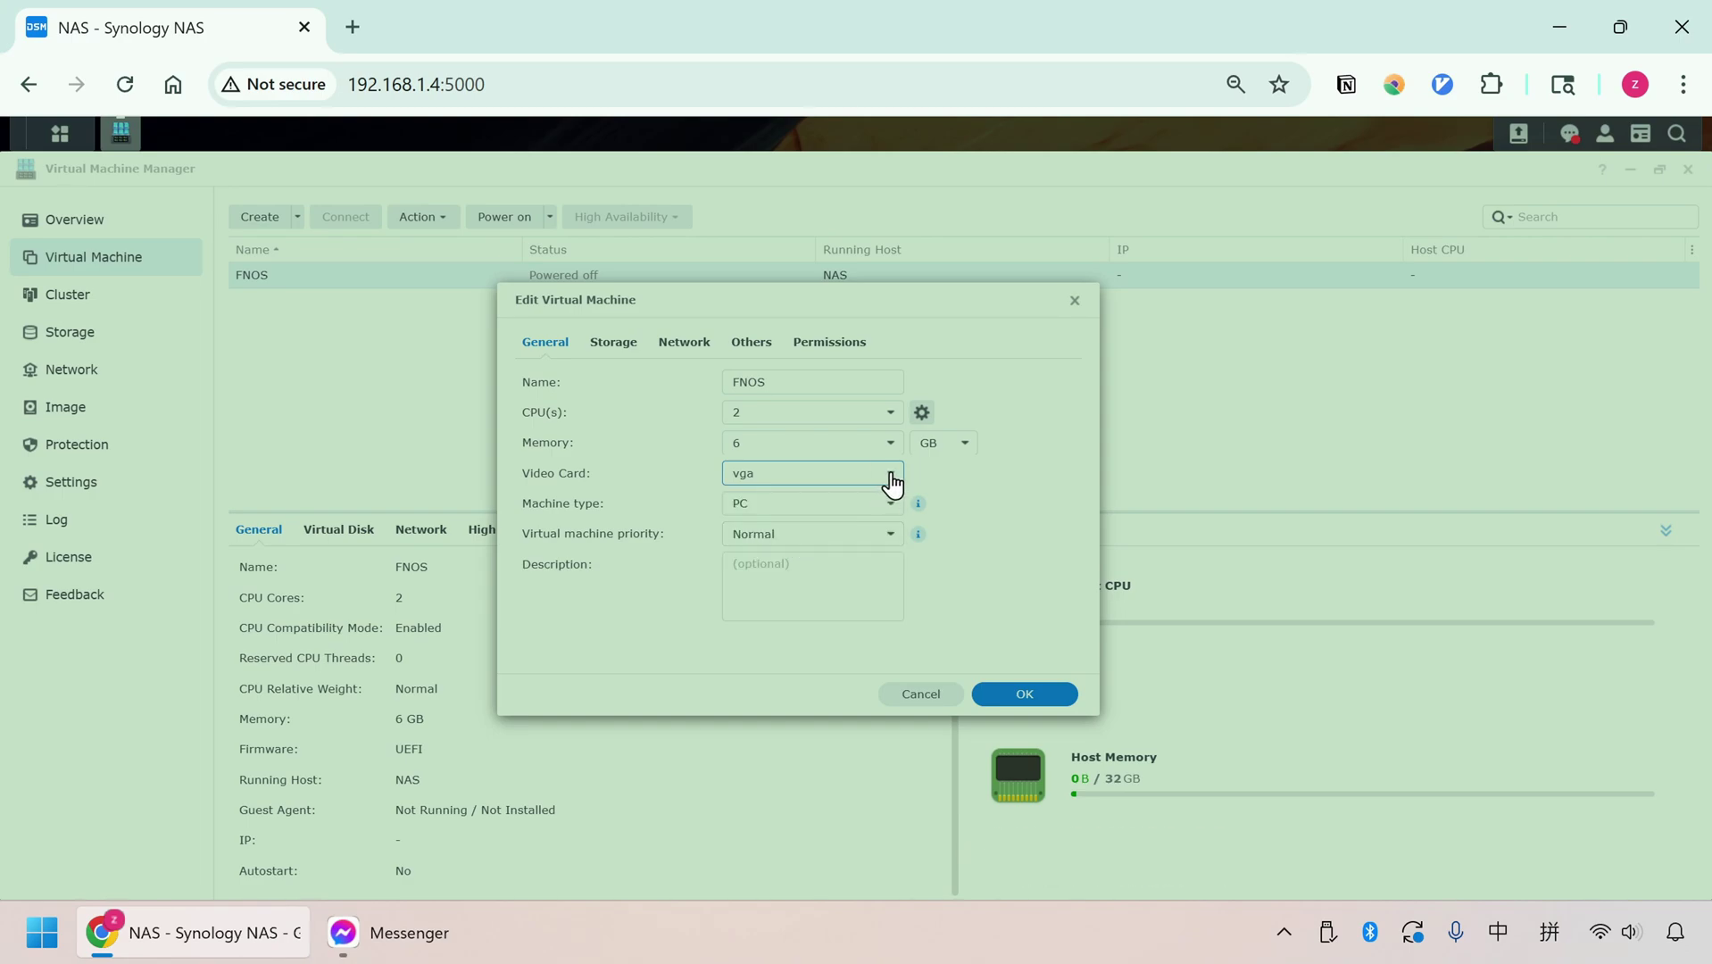
left_click(890, 474)
left_click(801, 538)
left_click(888, 505)
left_click(802, 534)
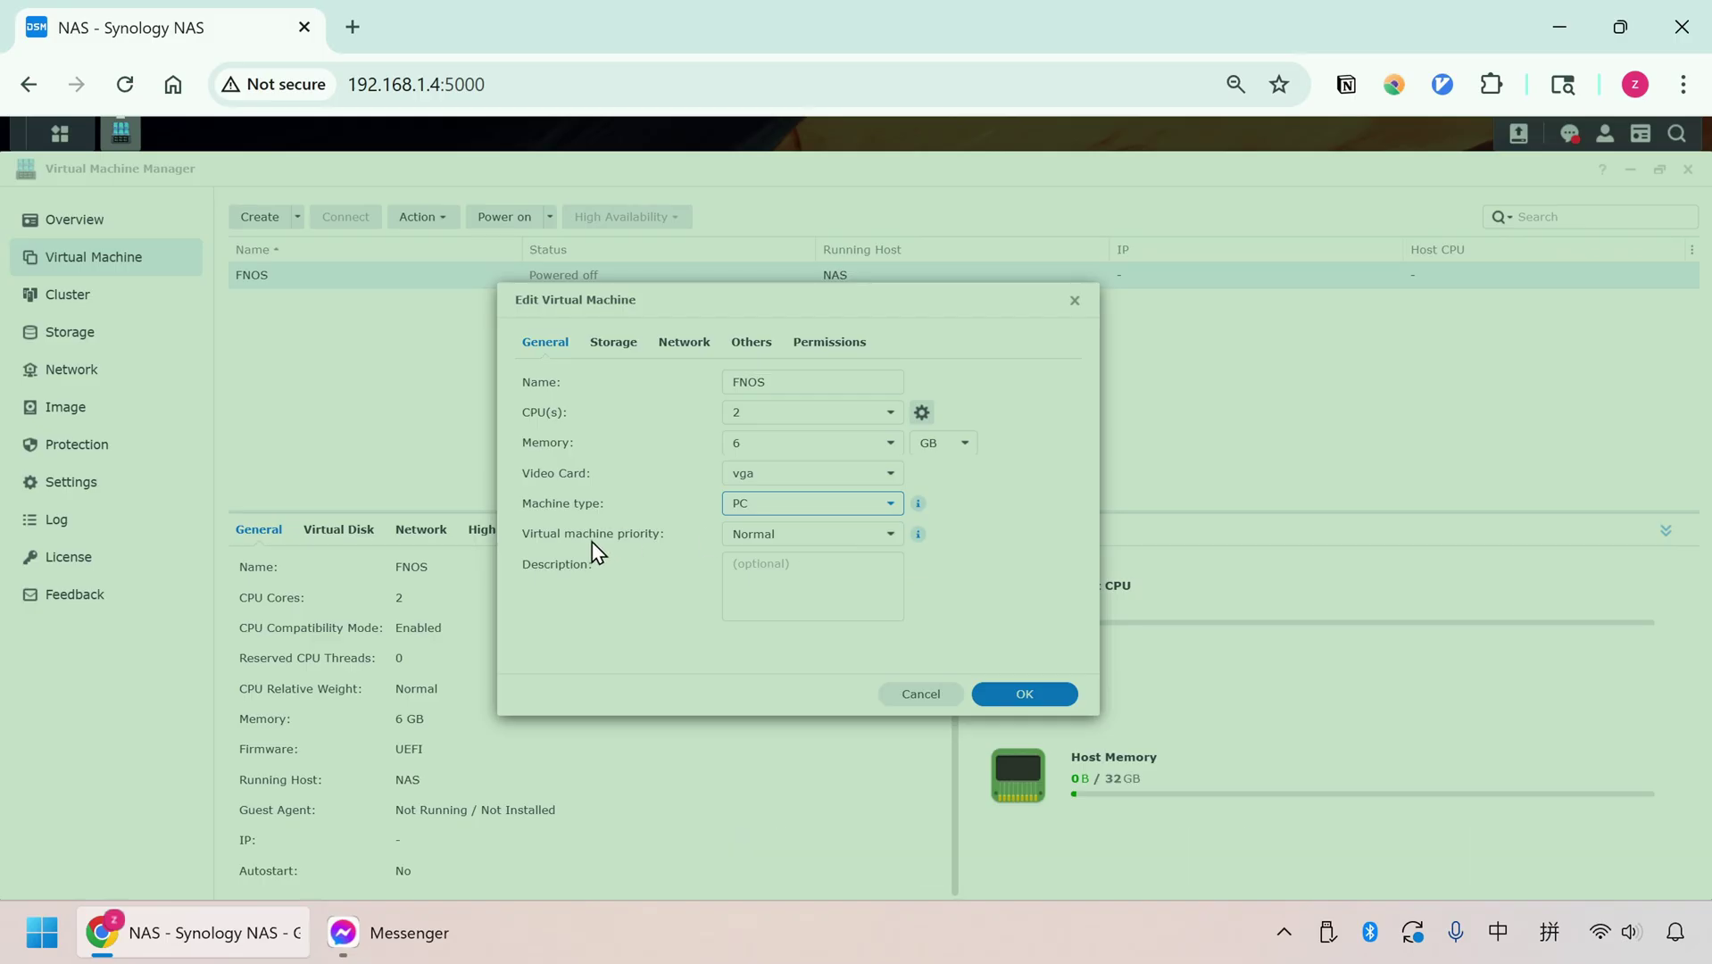
Examine Virtual Disk 1's controller options and the network choices for the FNOS virtual machine.
left_click(611, 344)
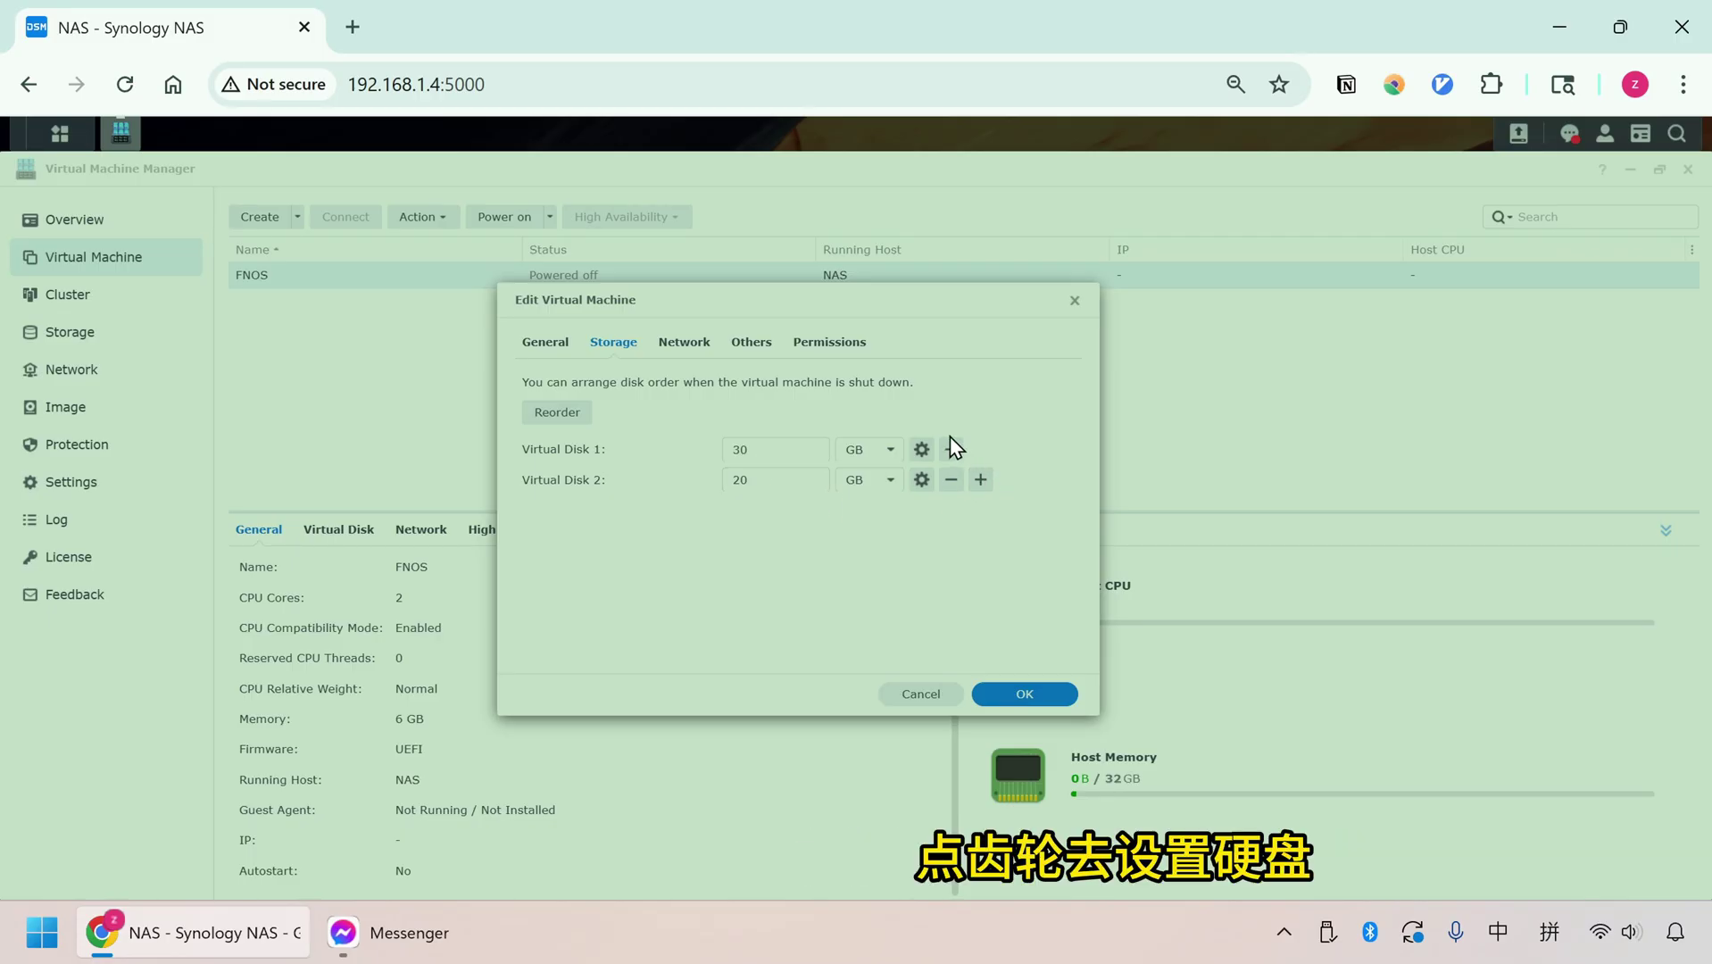
left_click(919, 449)
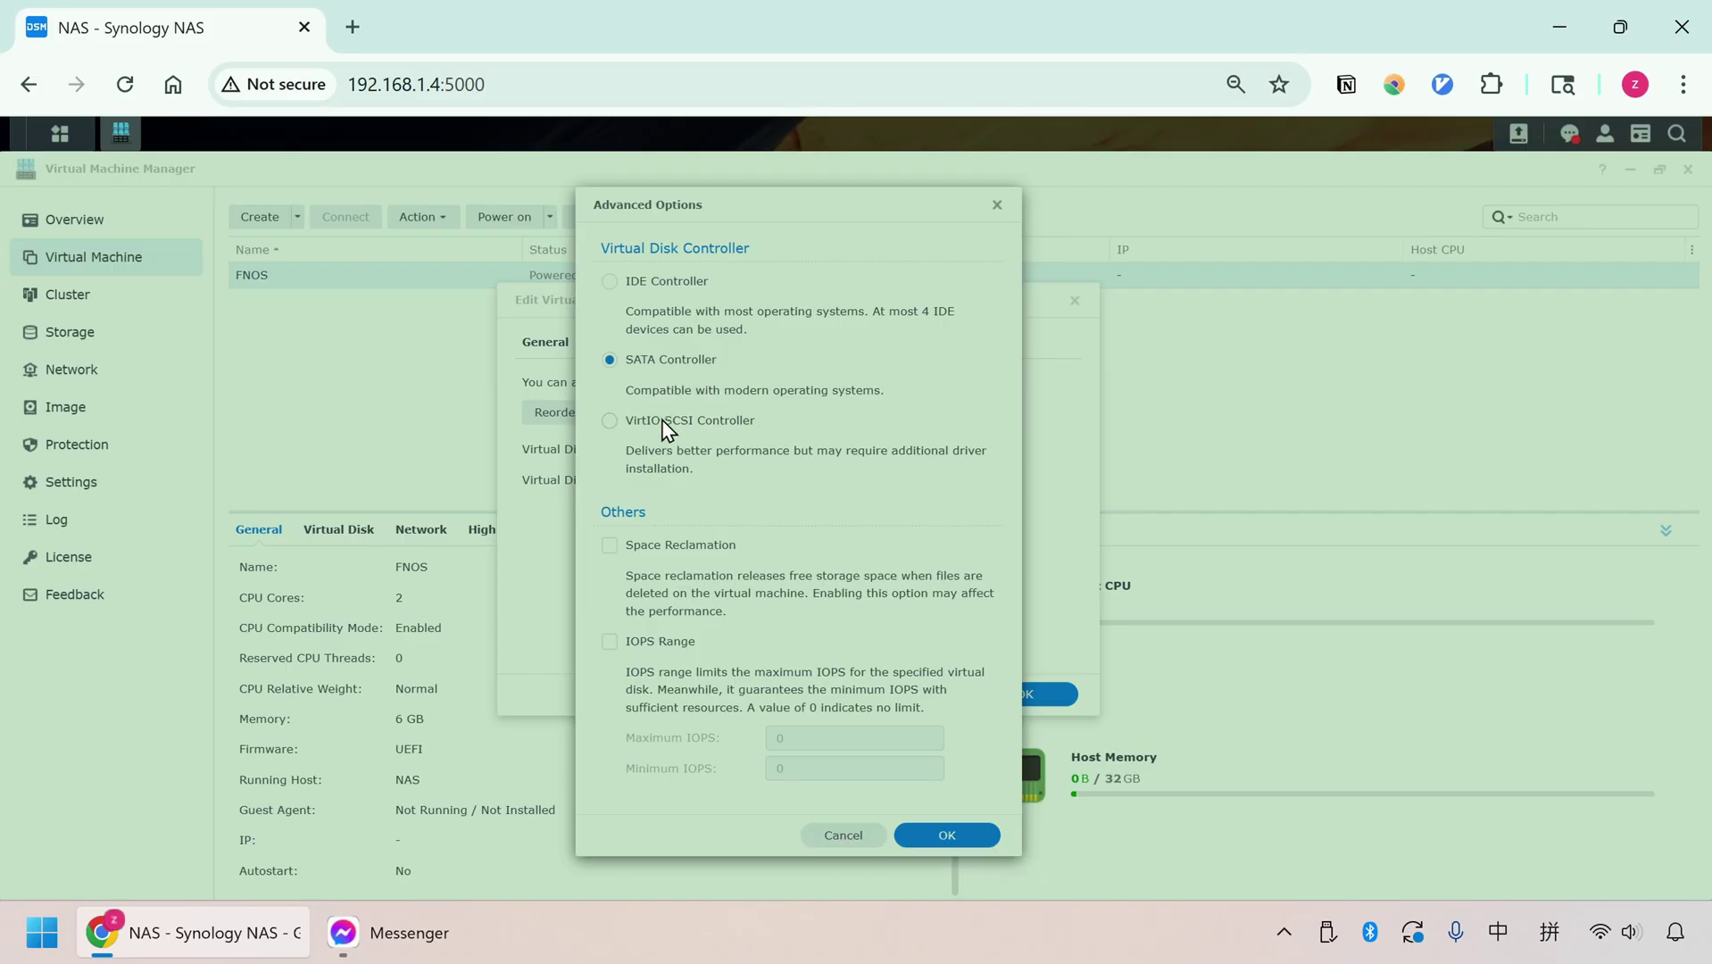
left_click(951, 834)
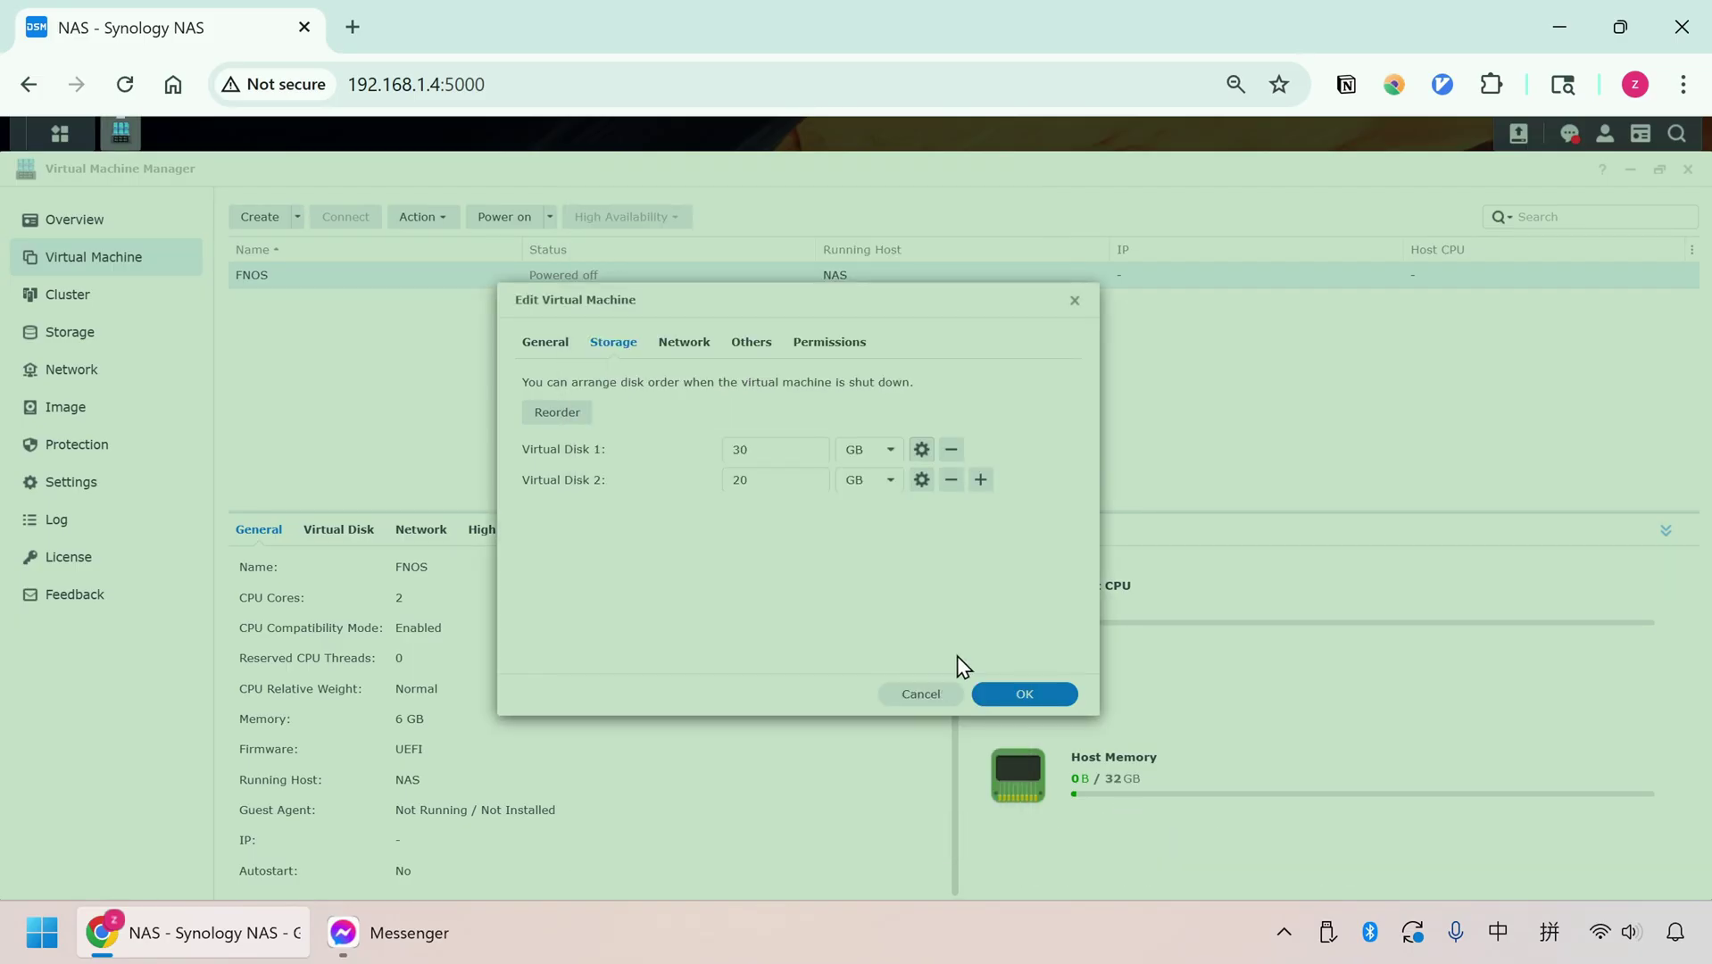
left_click(692, 342)
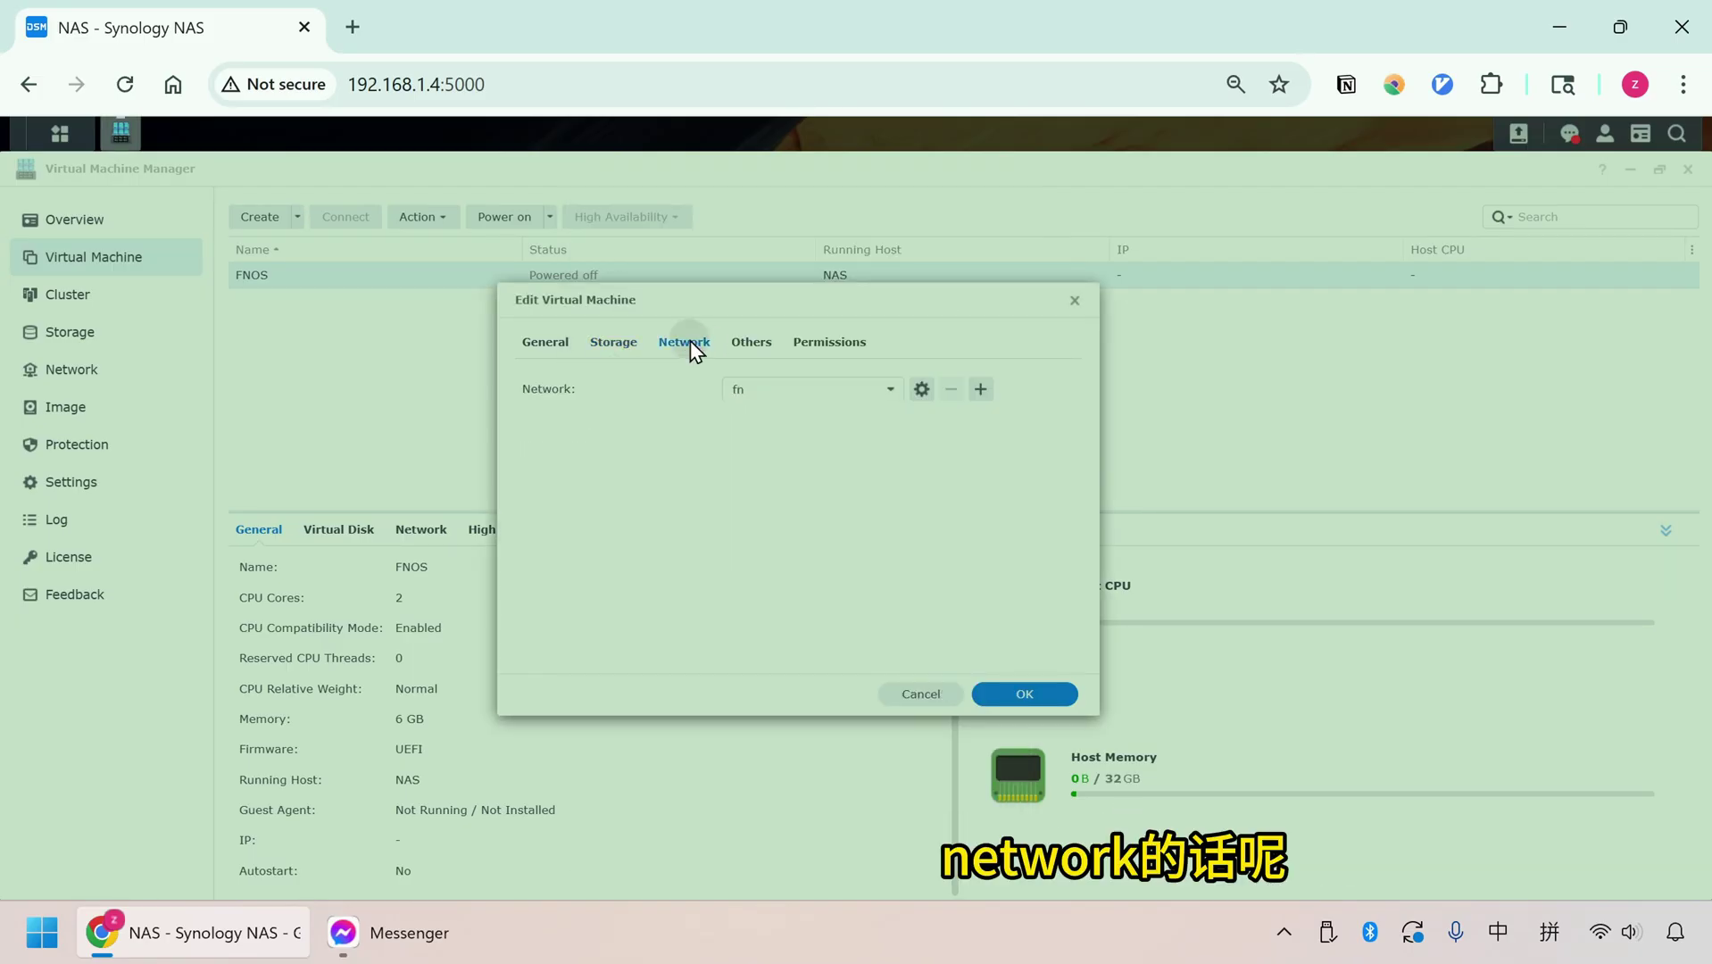
left_click(890, 391)
left_click(891, 391)
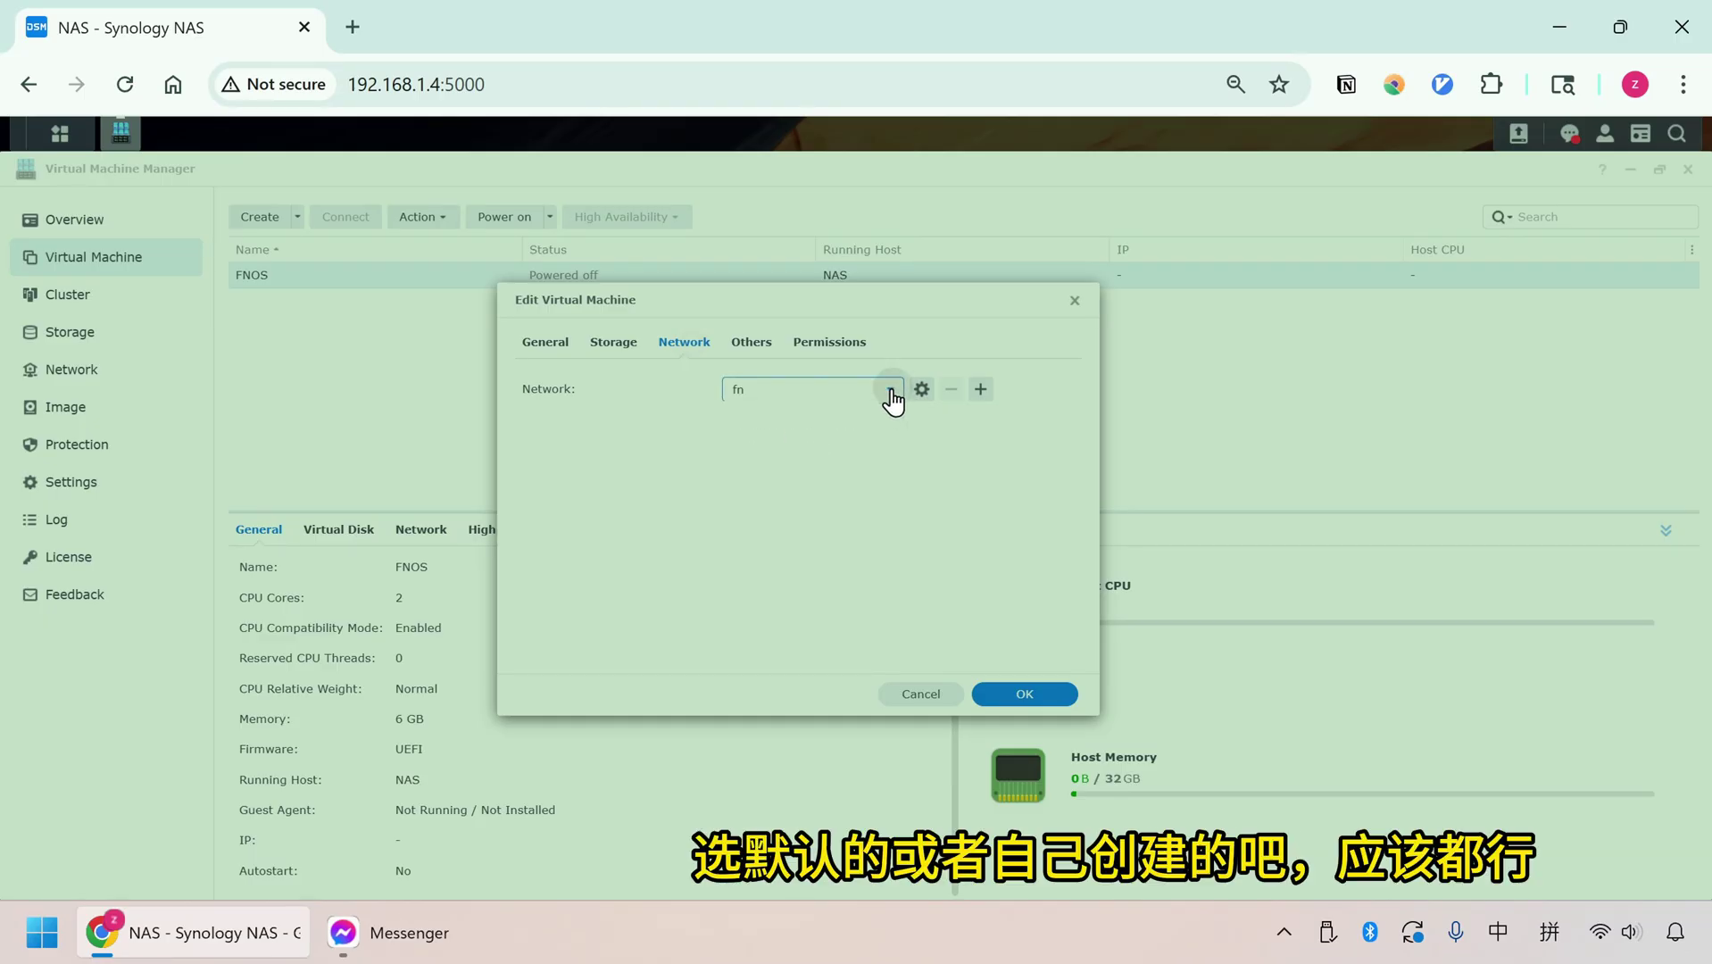
Mount the fnos-0.9.29-1142 ISO from the 家庭文件分享 folder as the virtual machine's bootup ISO file.
left_click(748, 343)
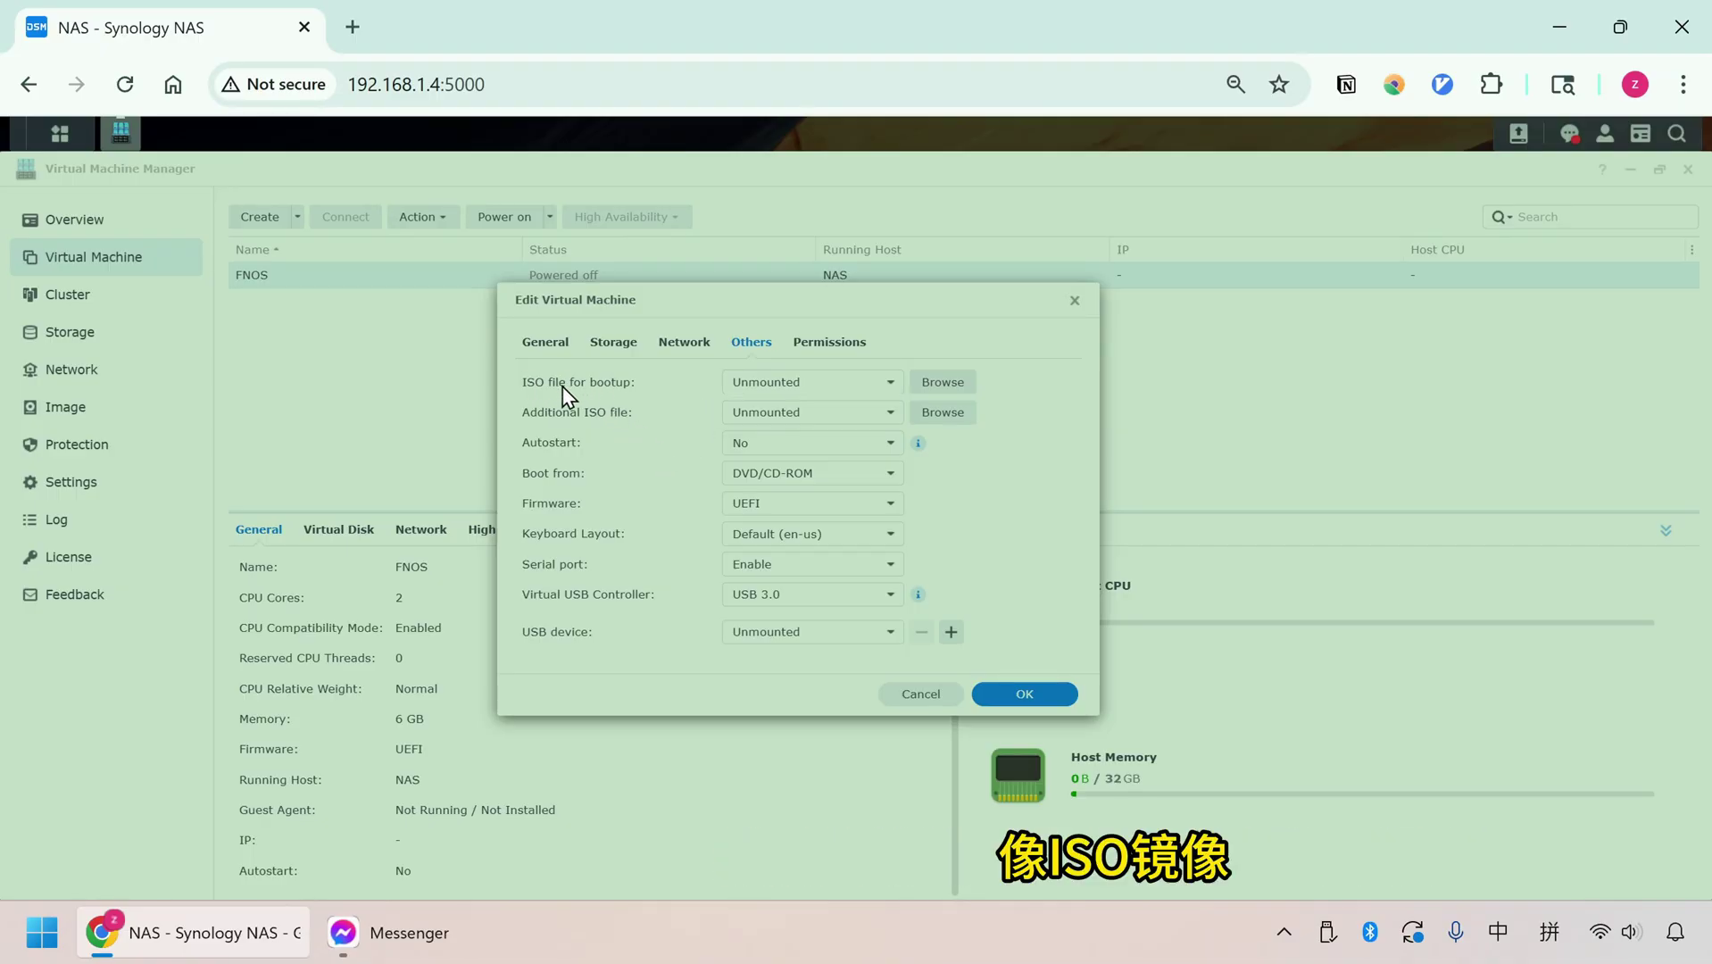
left_click(937, 382)
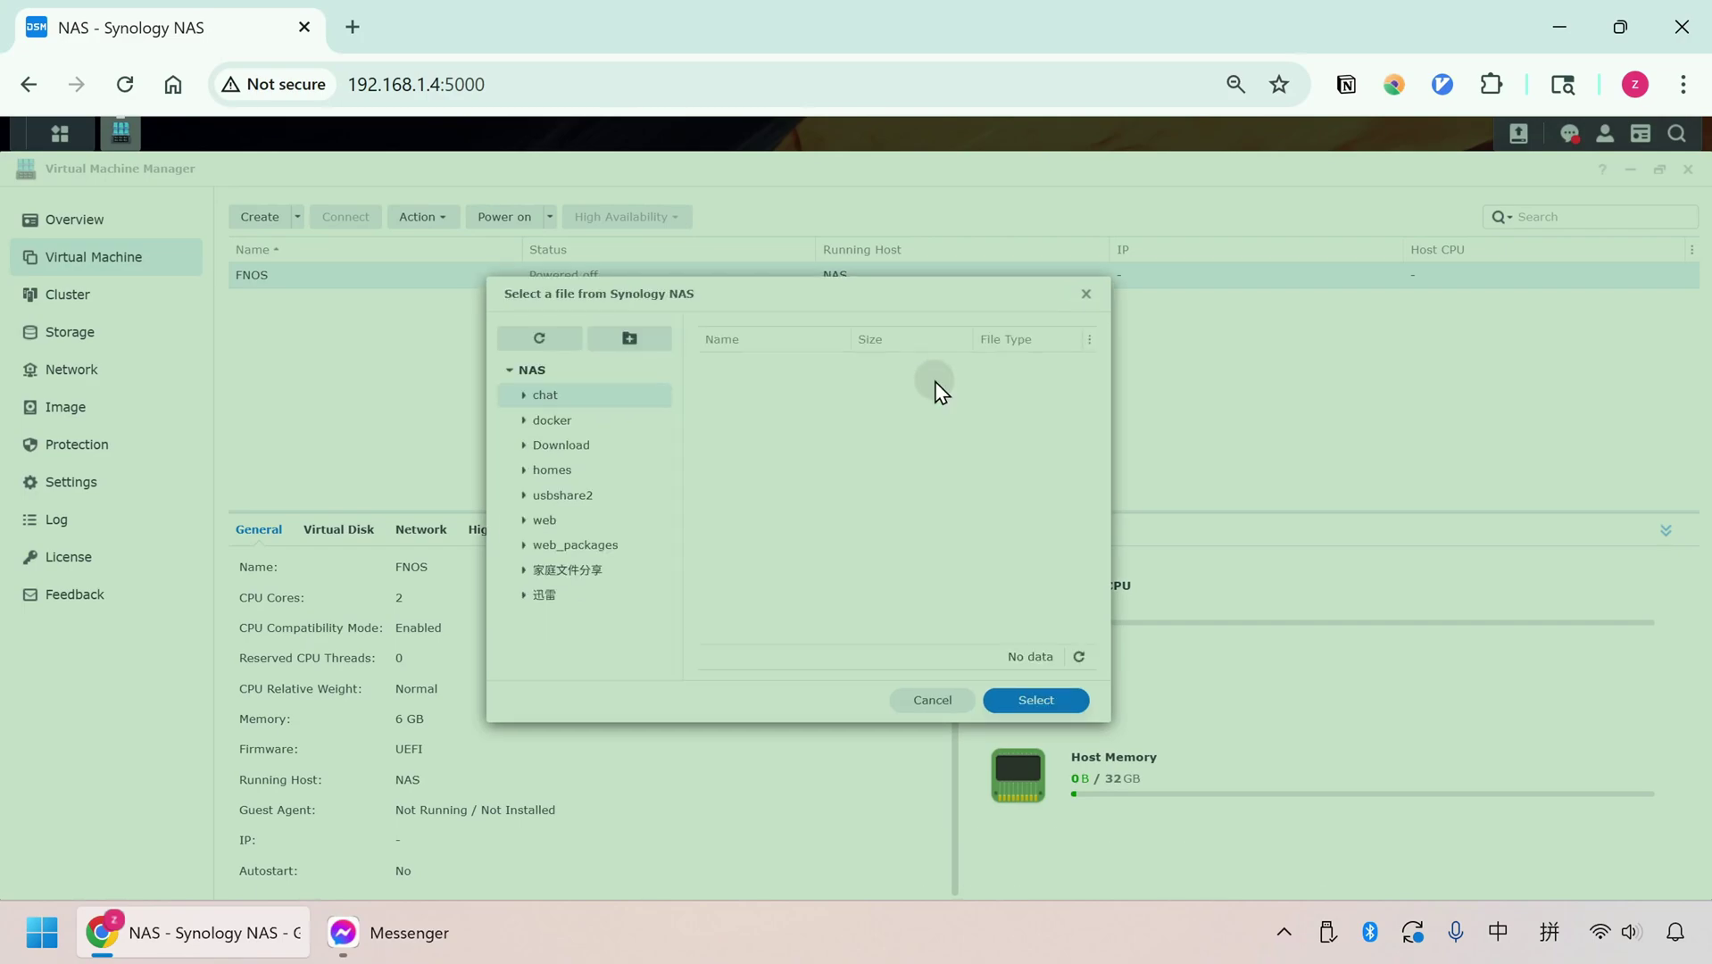
left_click(594, 578)
left_click(782, 393)
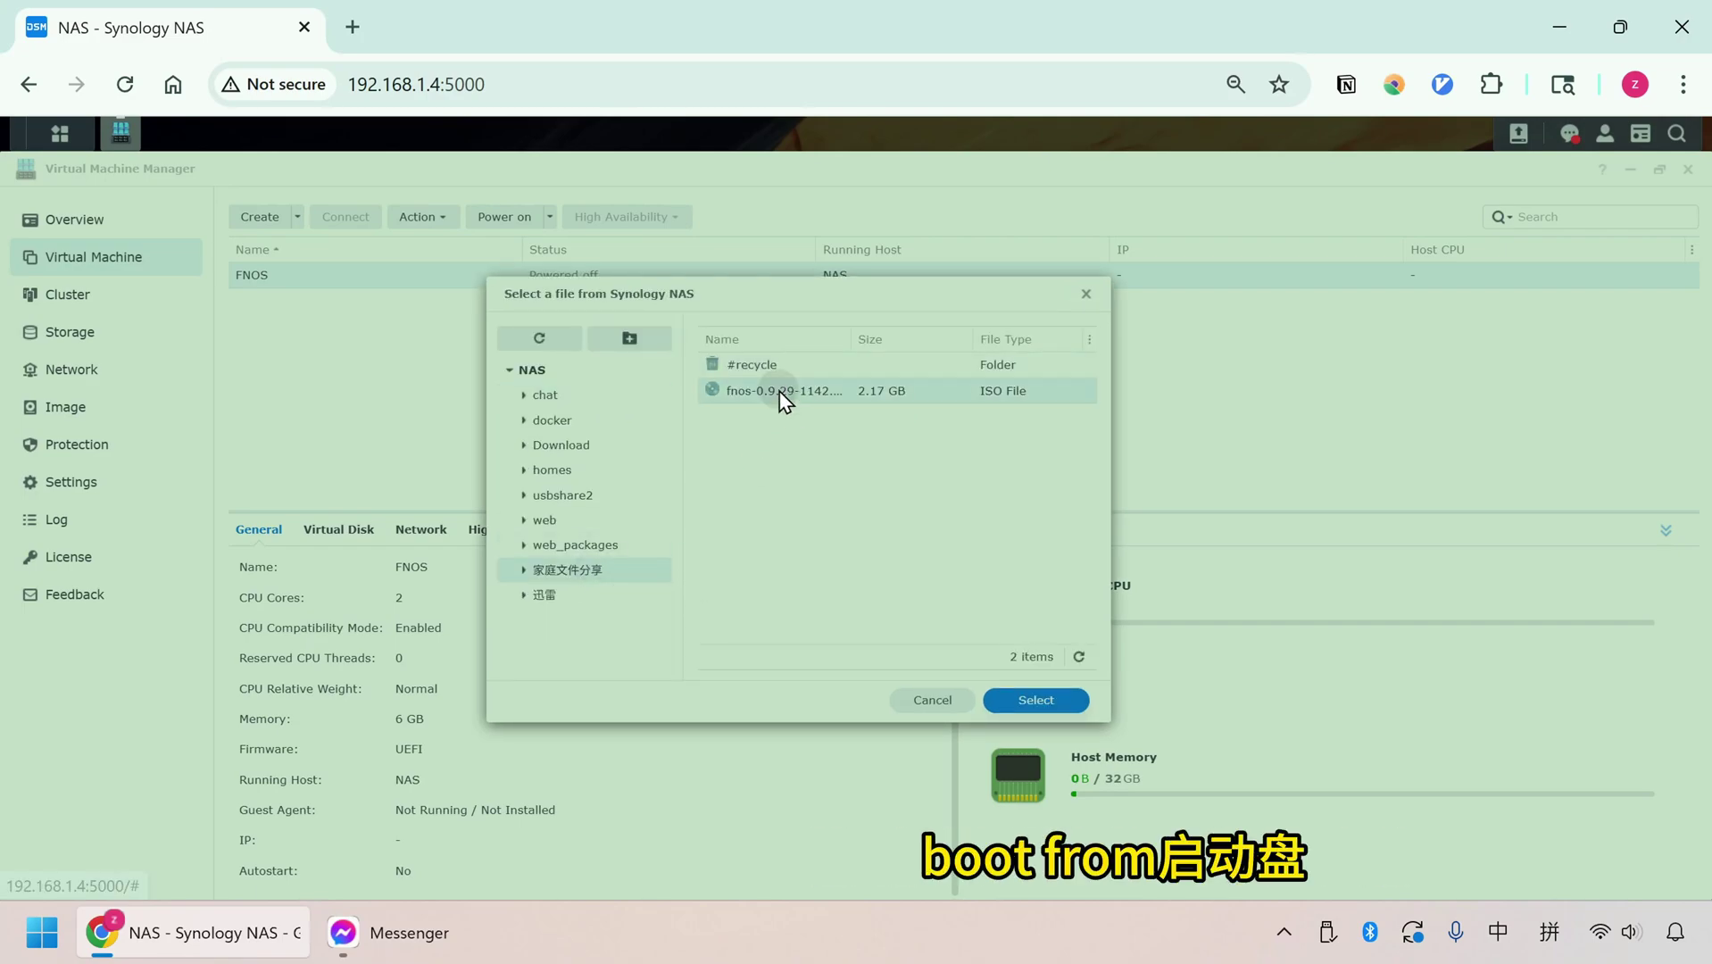
double_click(782, 393)
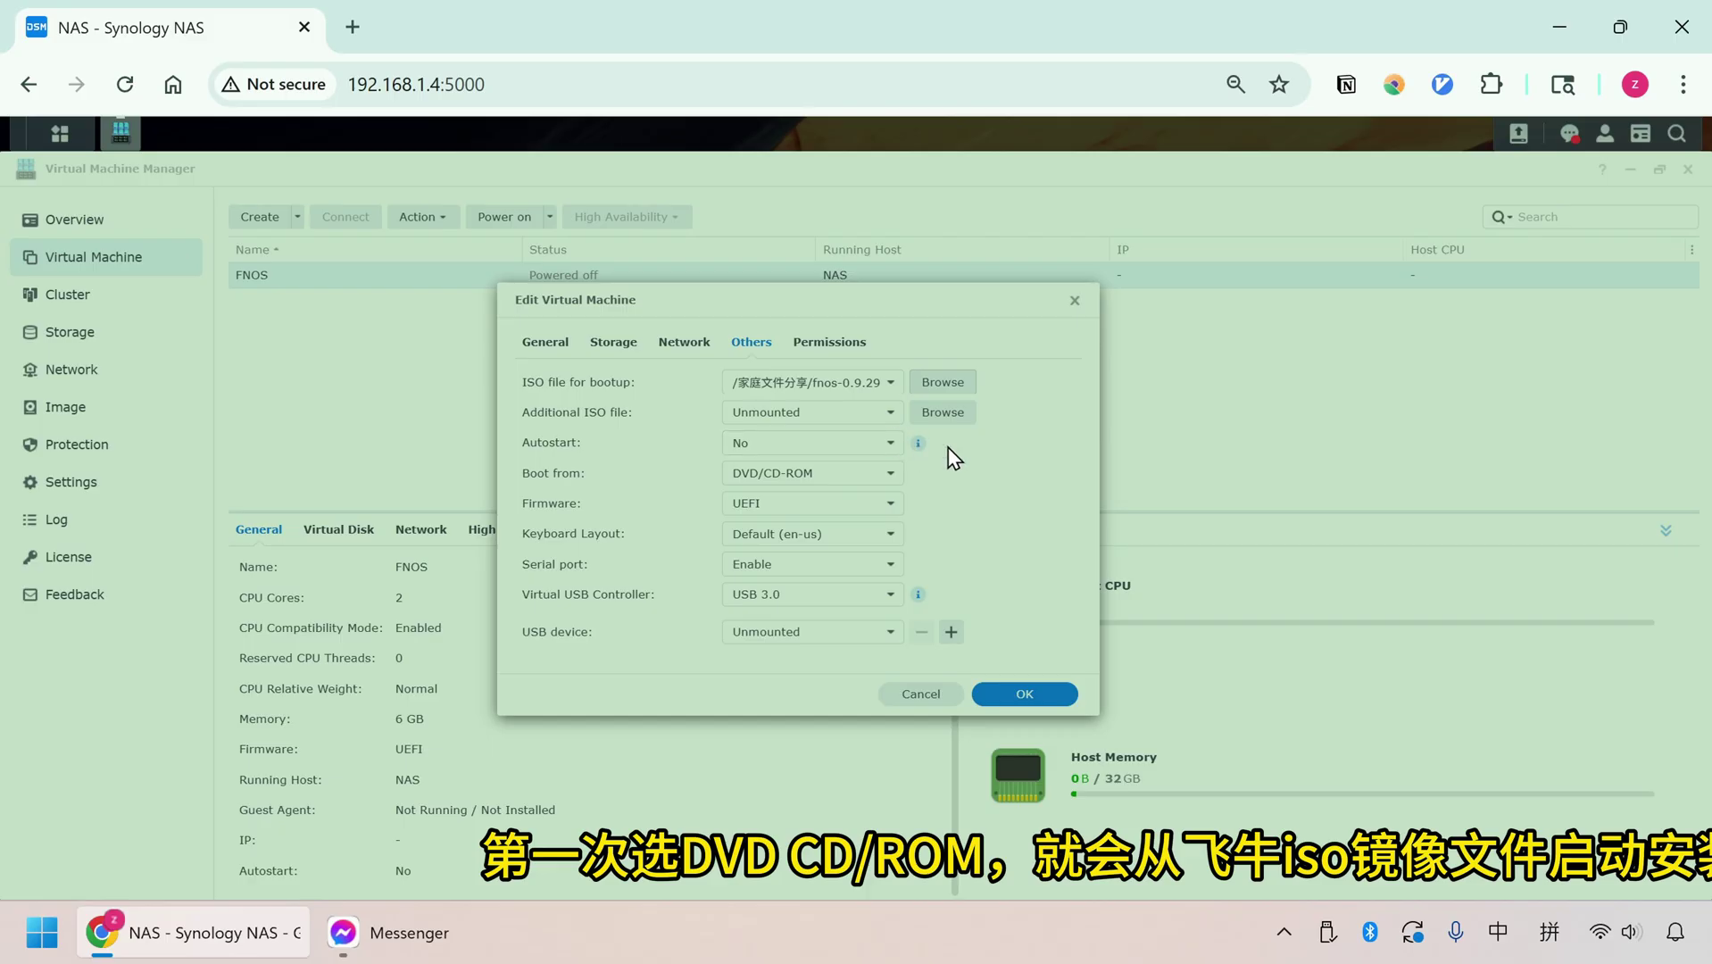
Keep DVD/CD-ROM as boot source, UEFI as firmware and the USB device unmounted, and save the virtual machine settings.
left_click(892, 474)
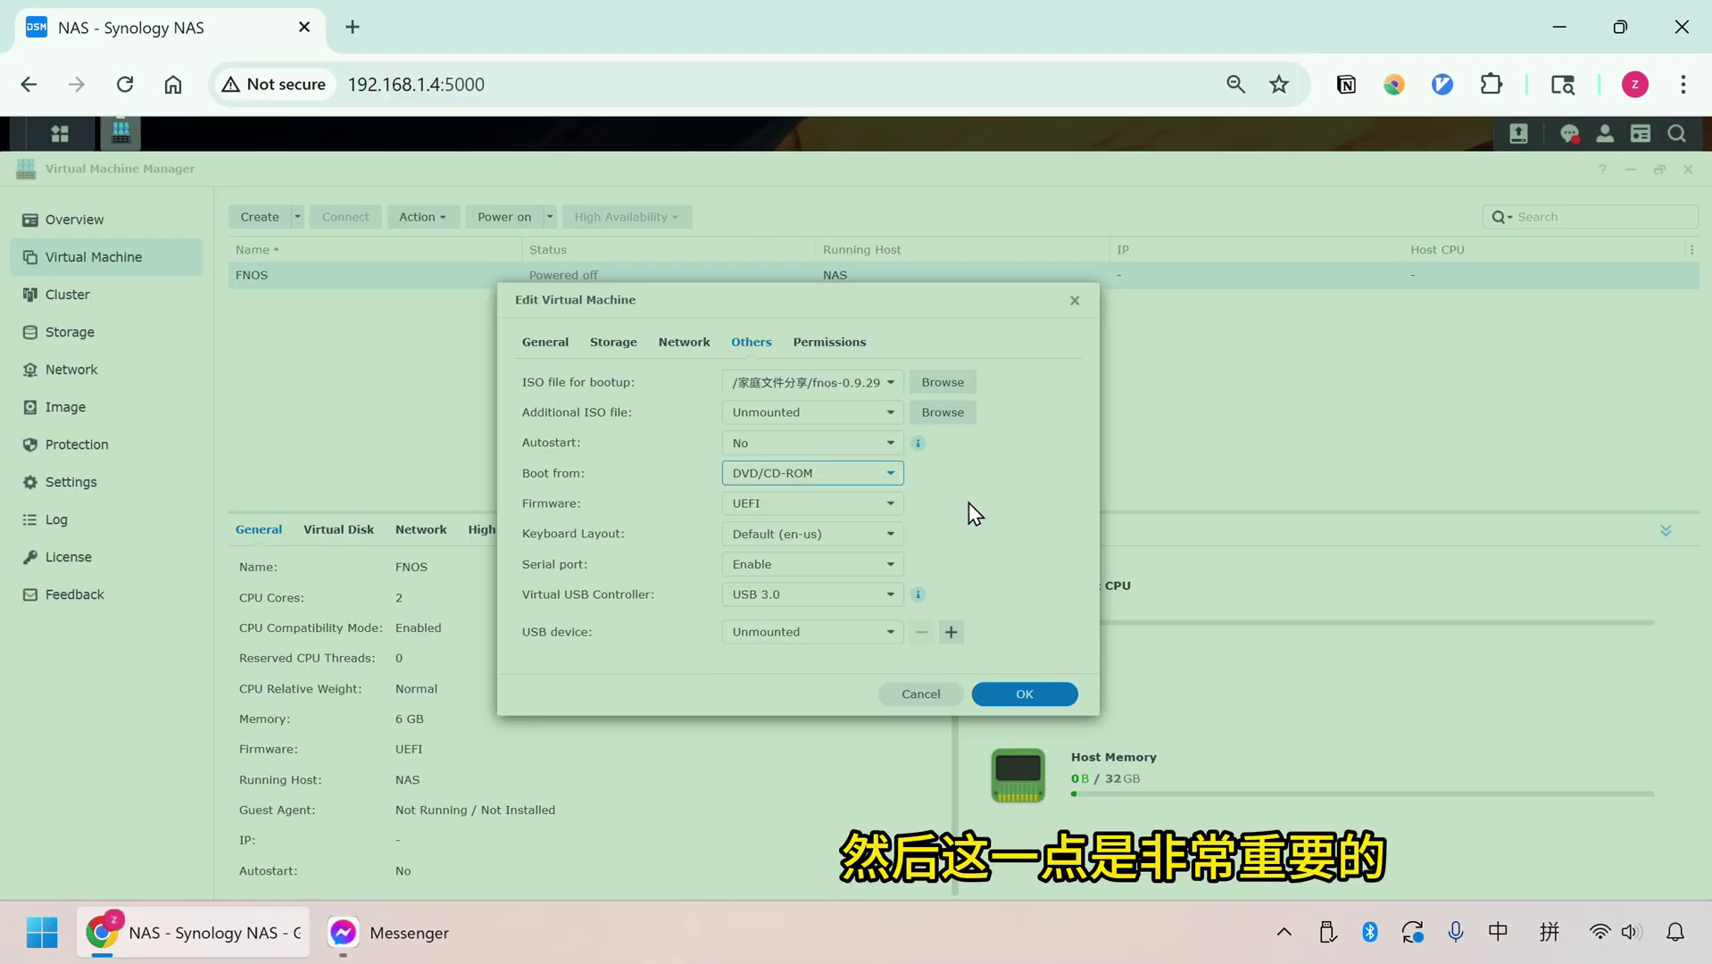
left_click(890, 505)
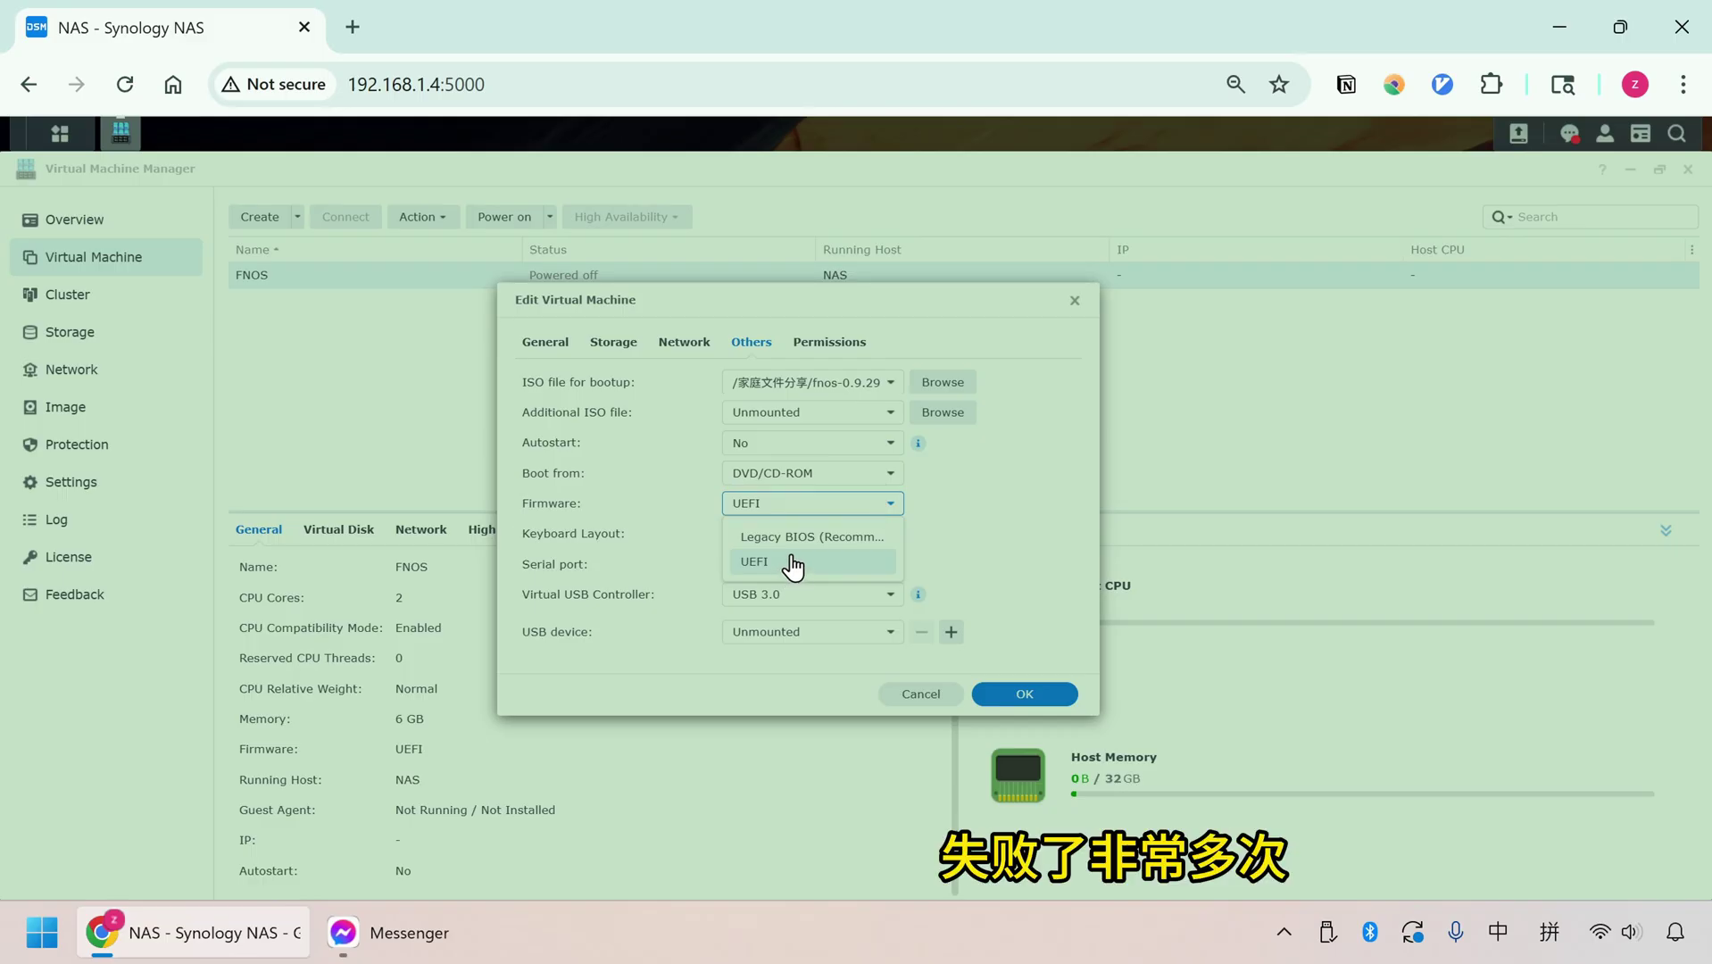
left_click(844, 564)
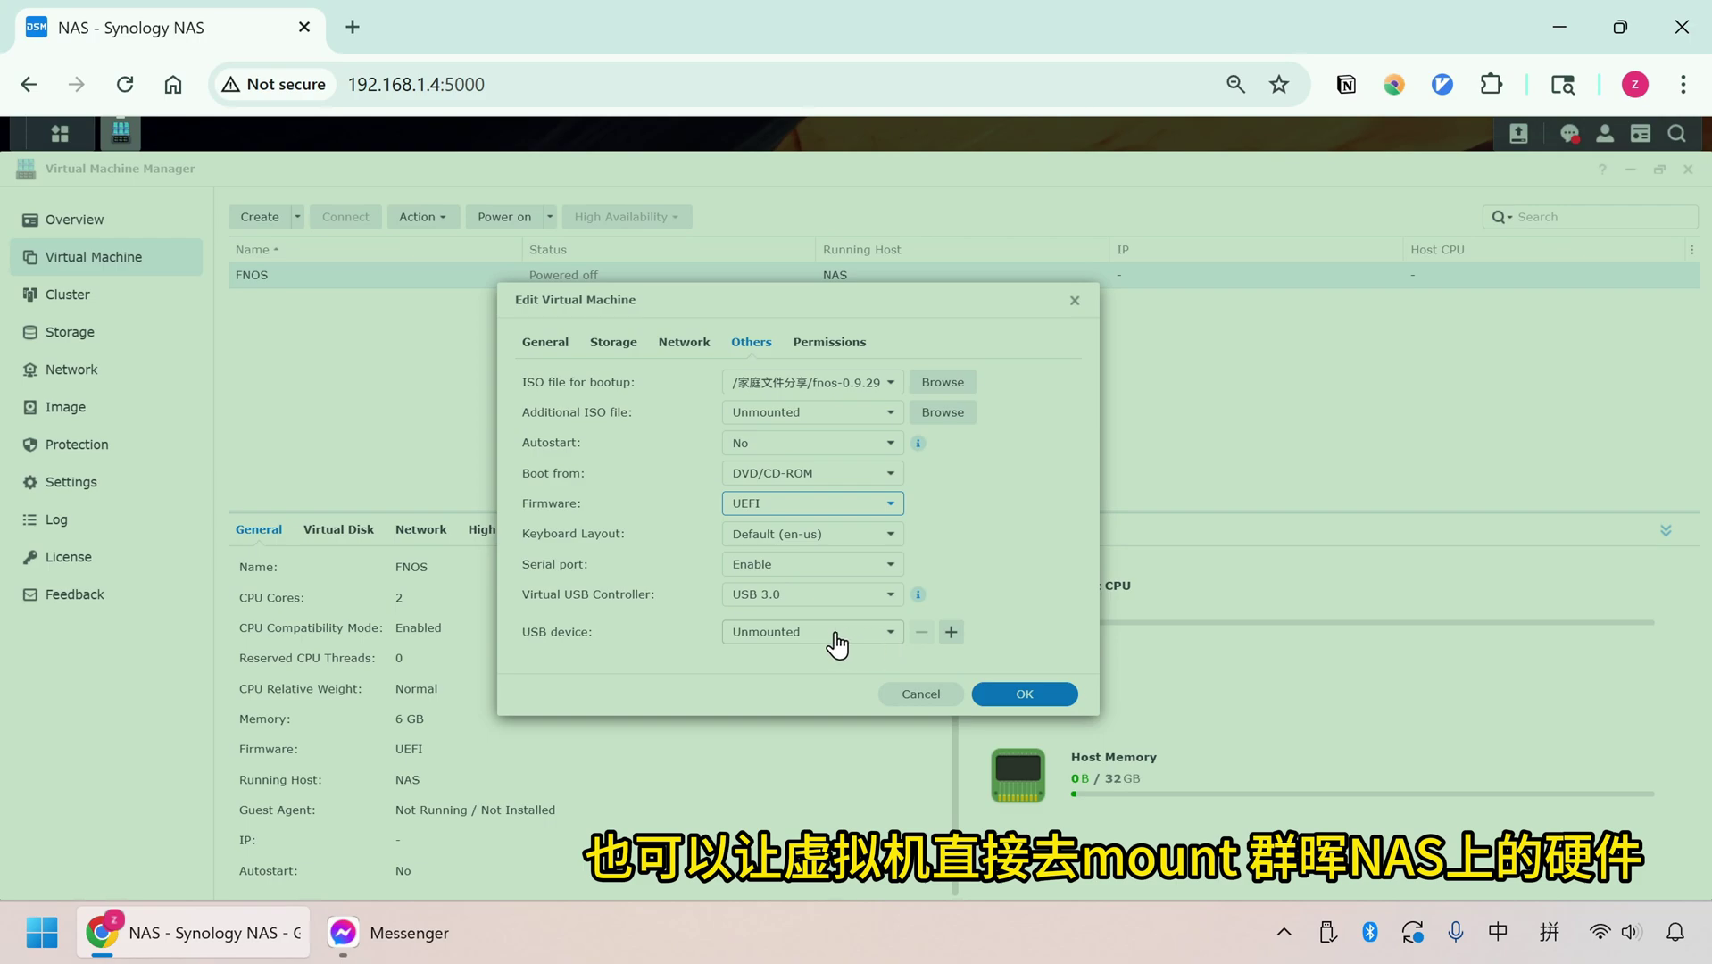
left_click(890, 633)
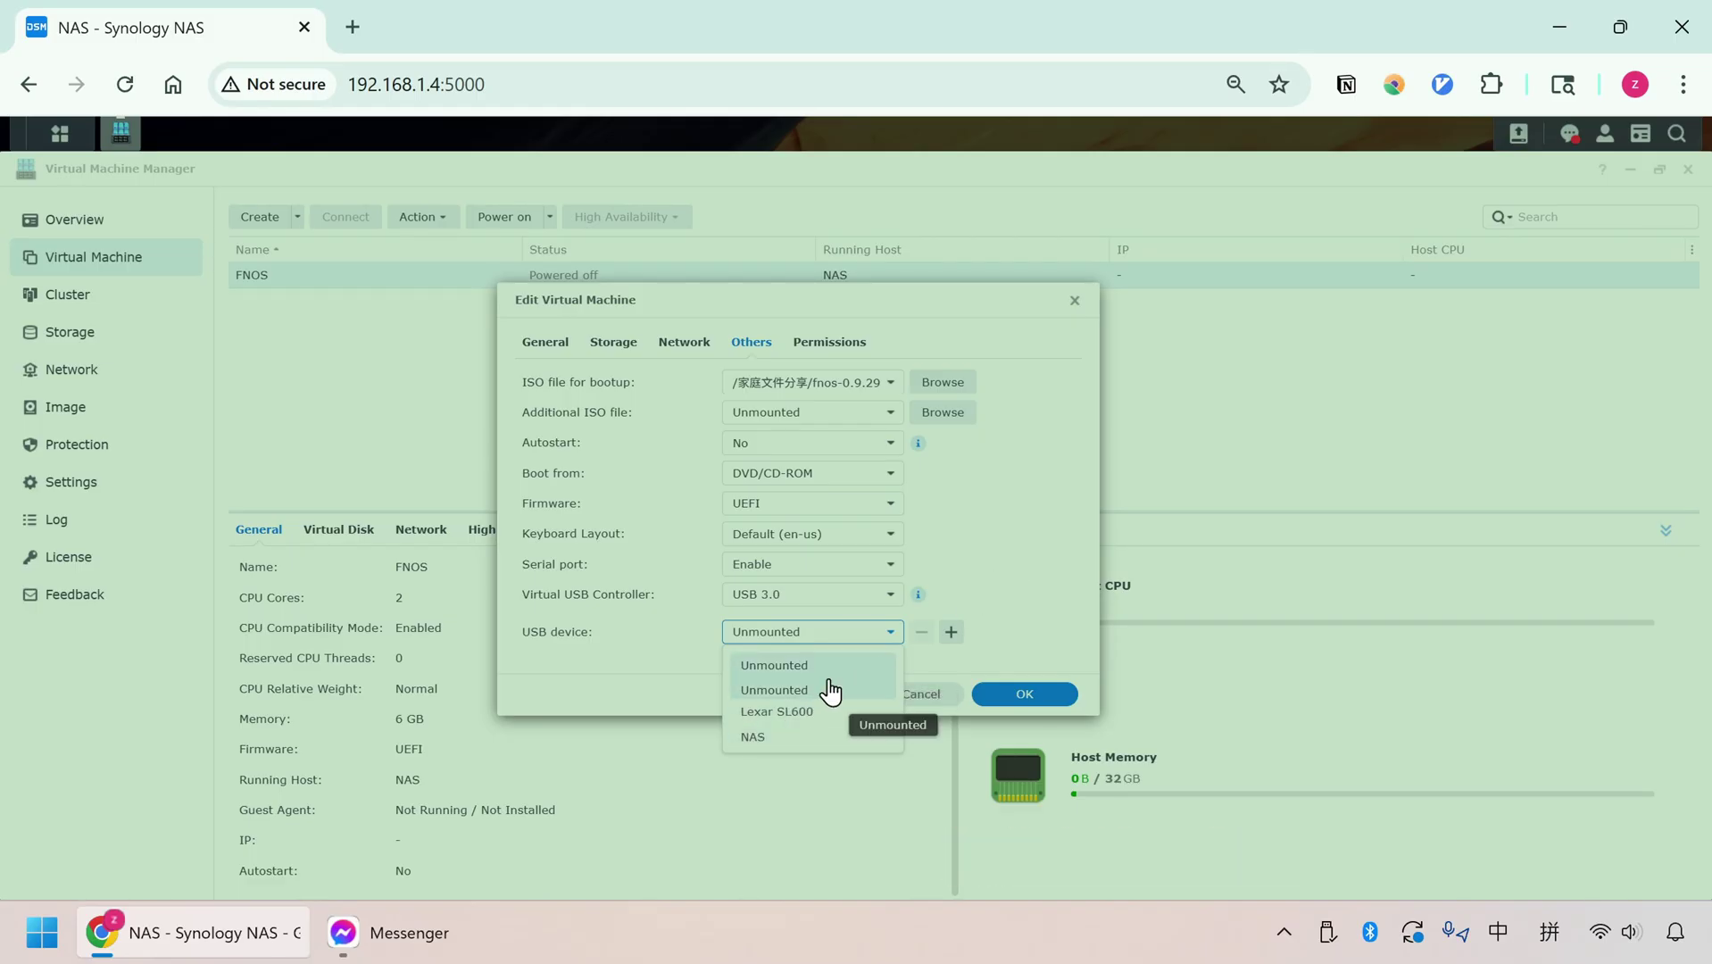
left_click(806, 632)
left_click(828, 342)
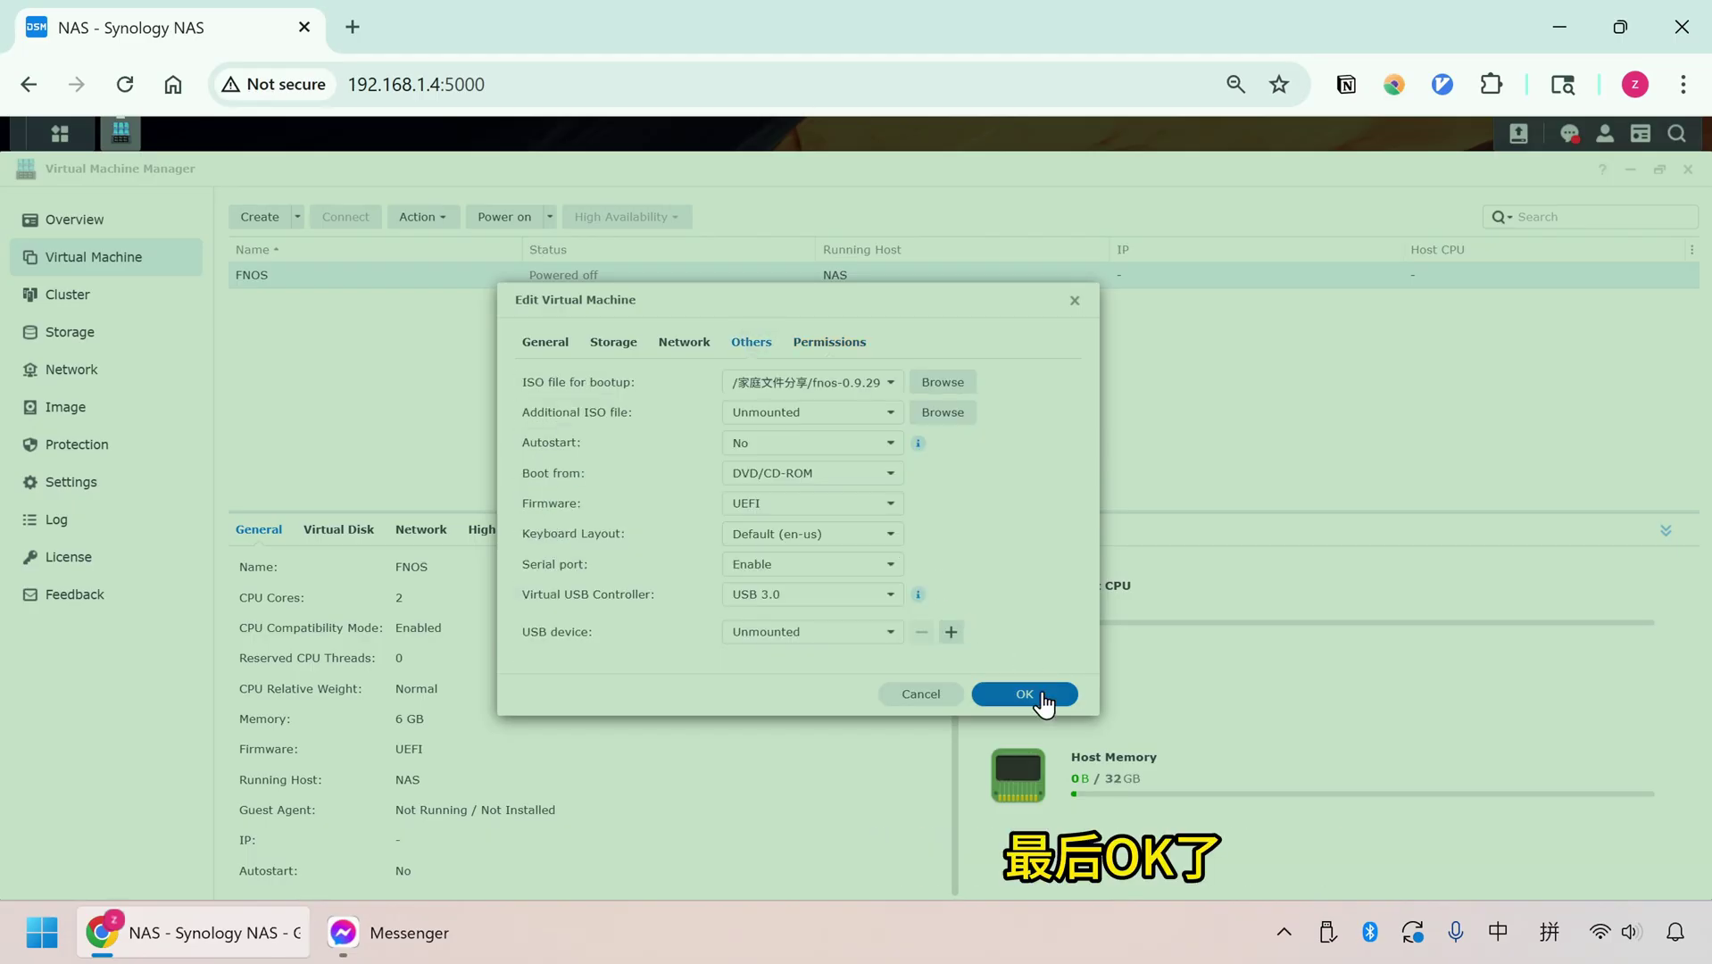
left_click(1024, 694)
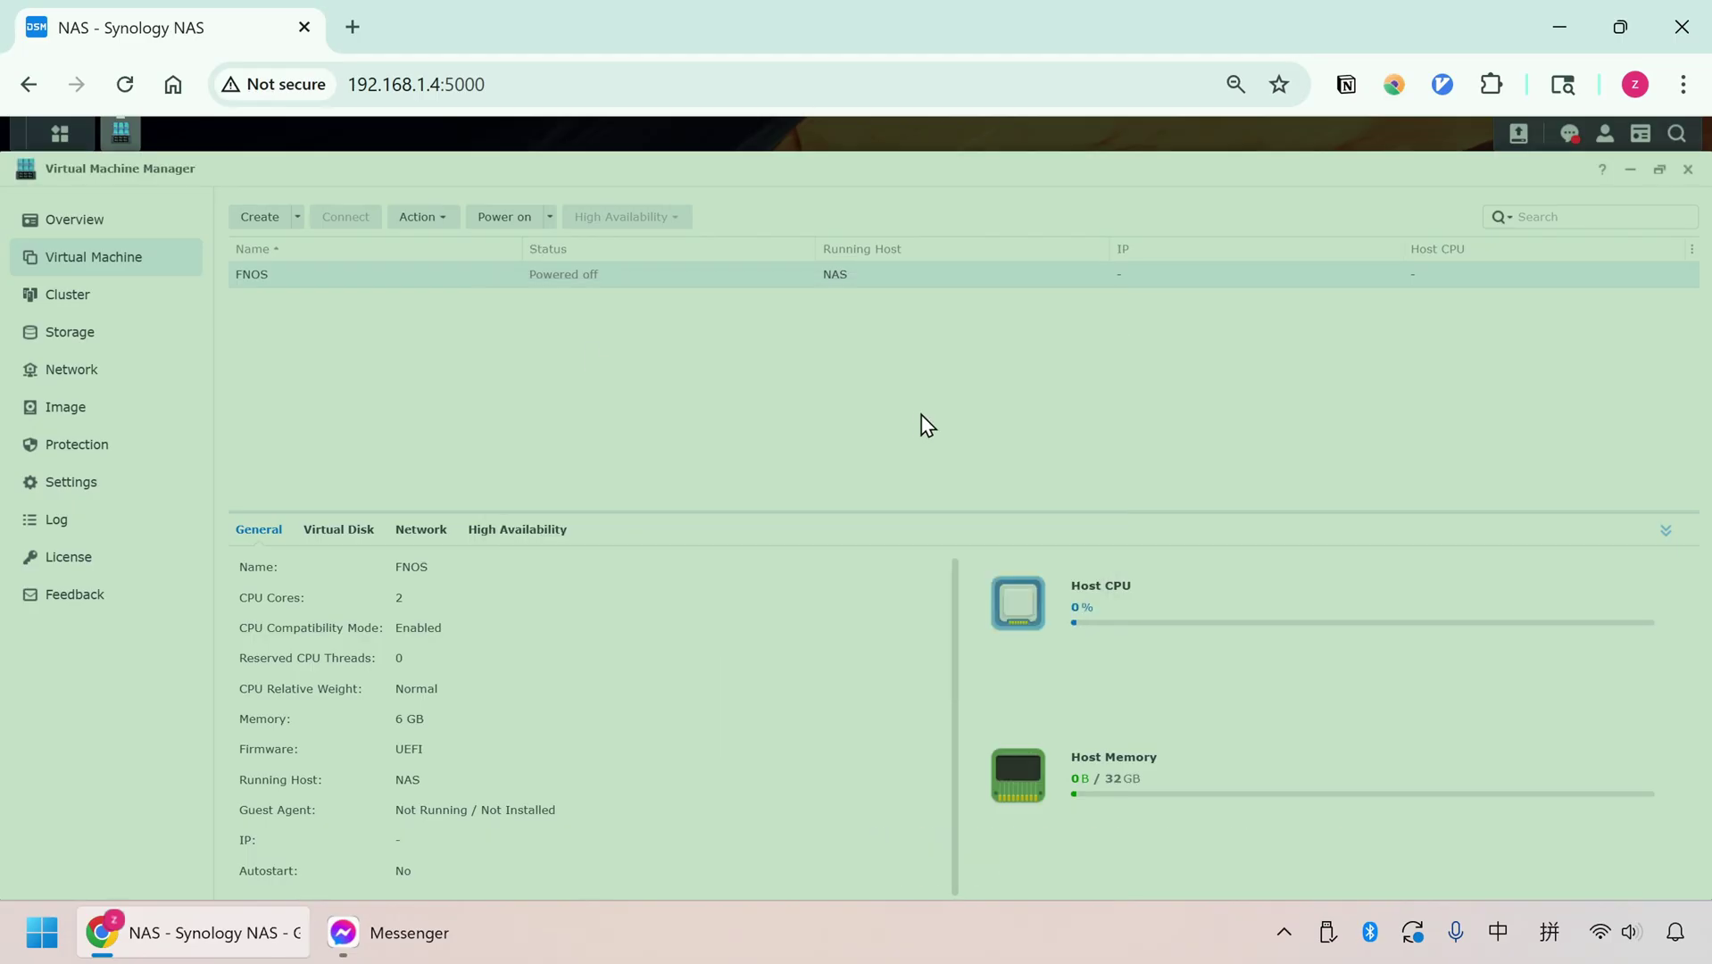
Power on the FNOS virtual machine and boot the Rescuing Install entry in its console.
left_click(506, 218)
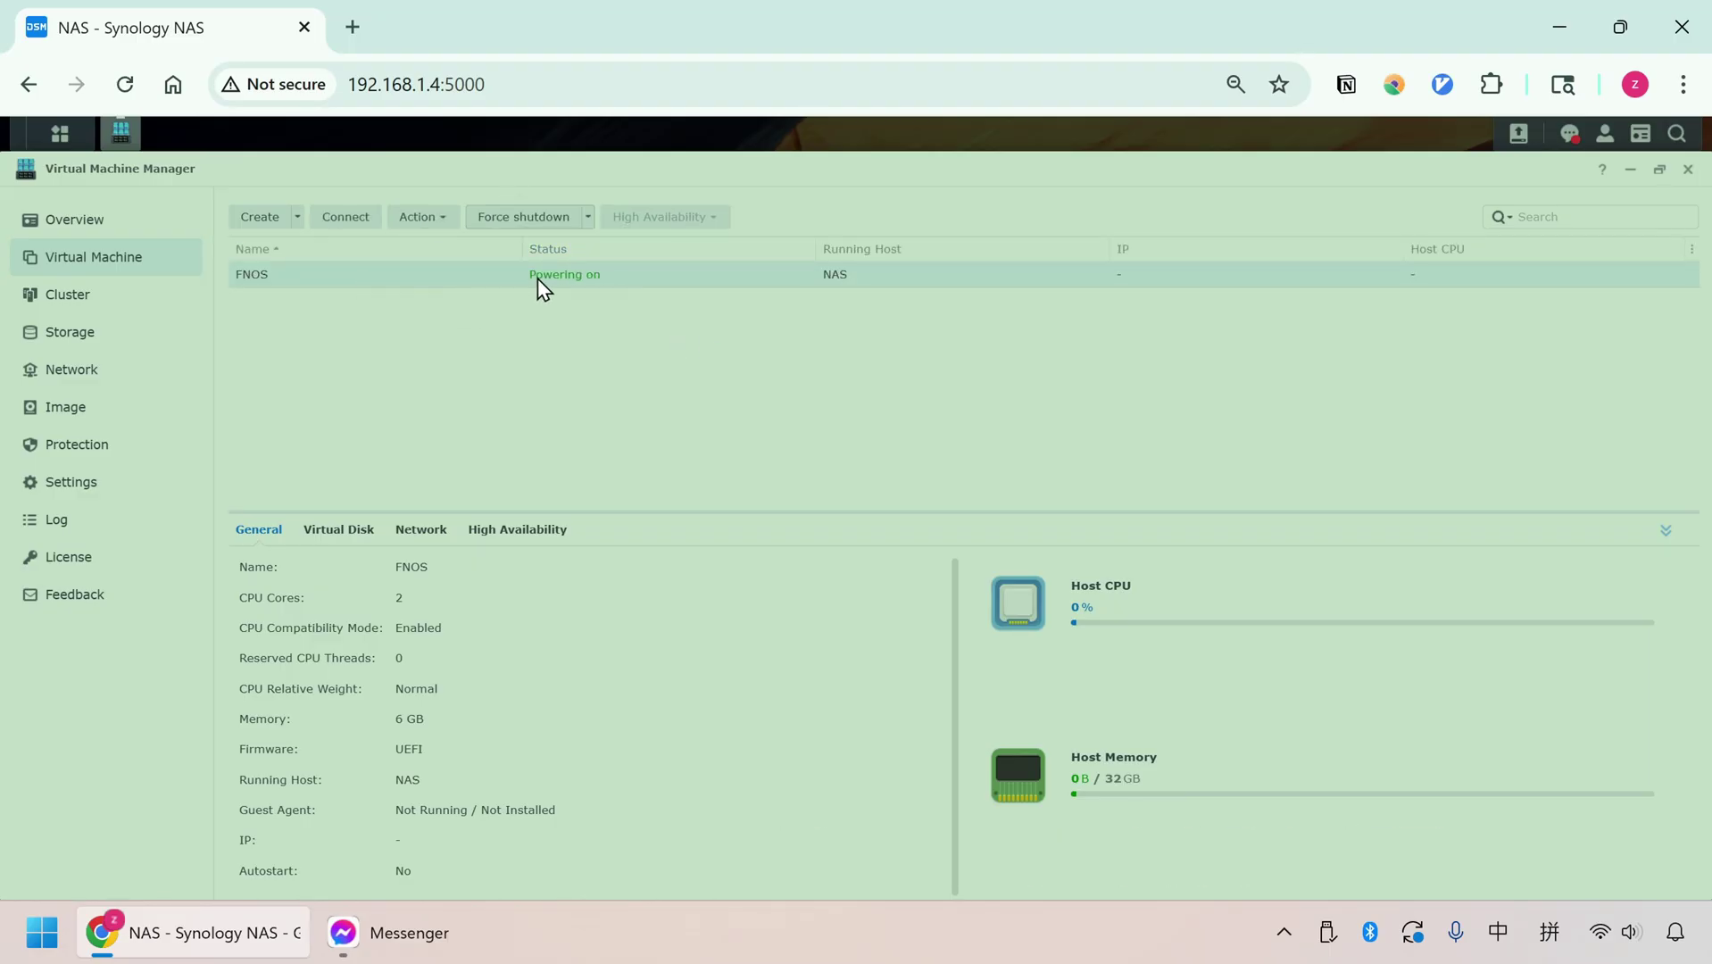
left_click(339, 219)
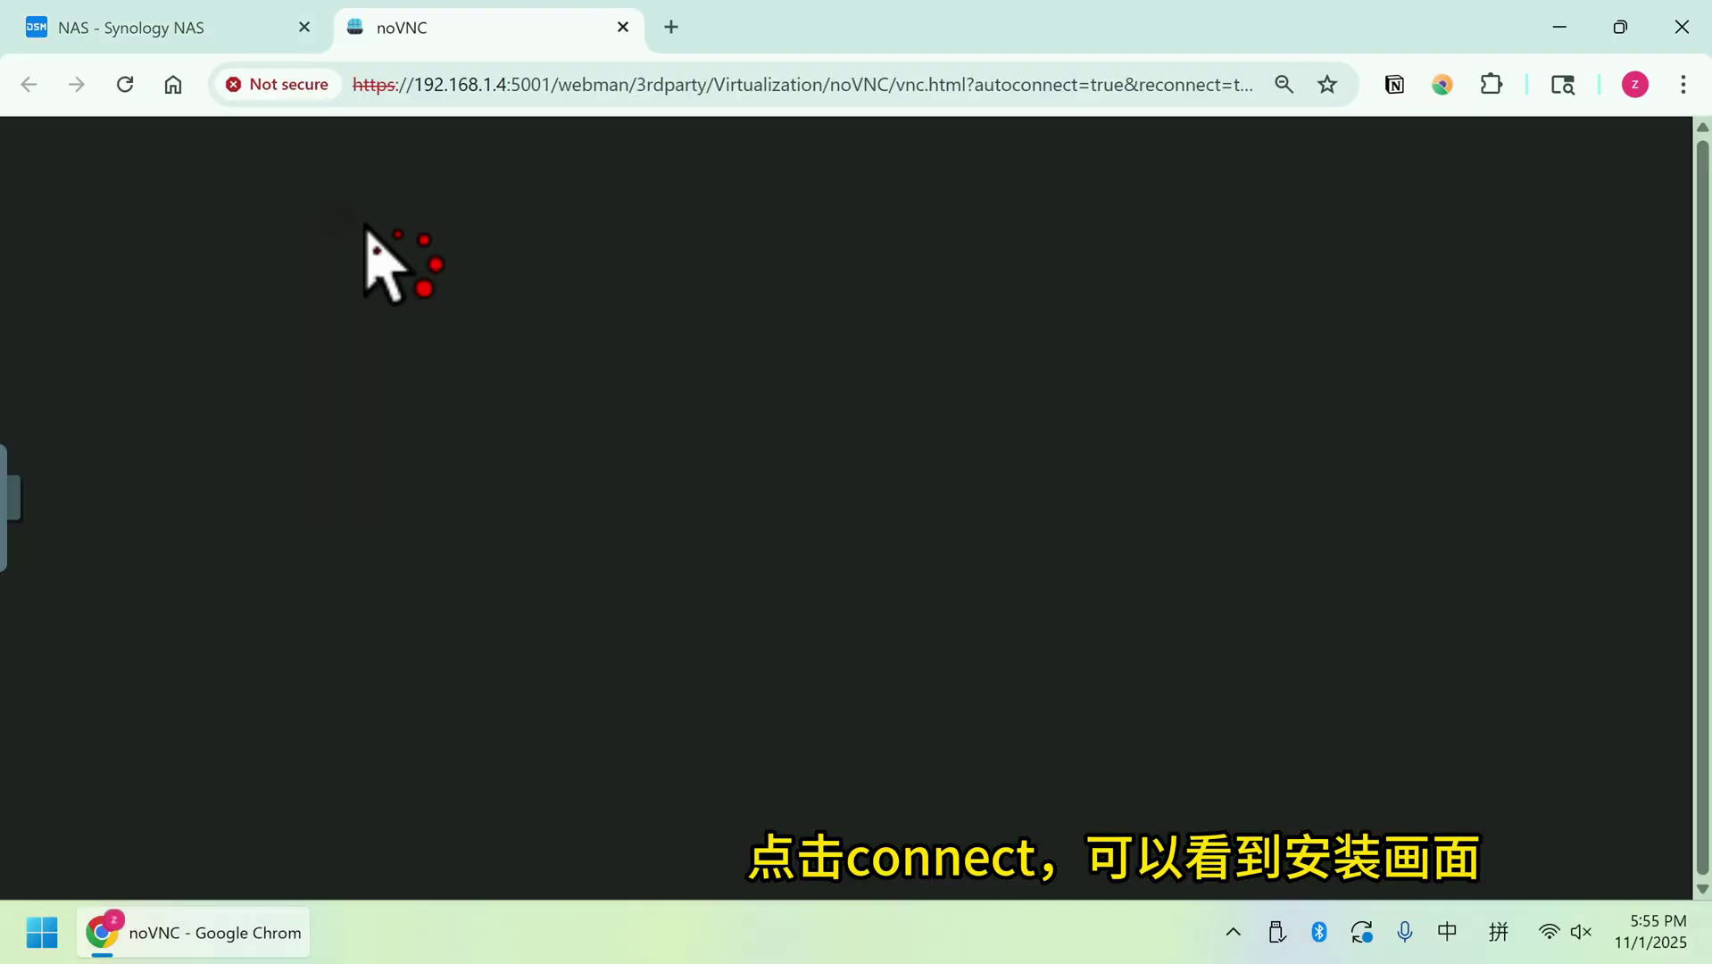
key("Down")
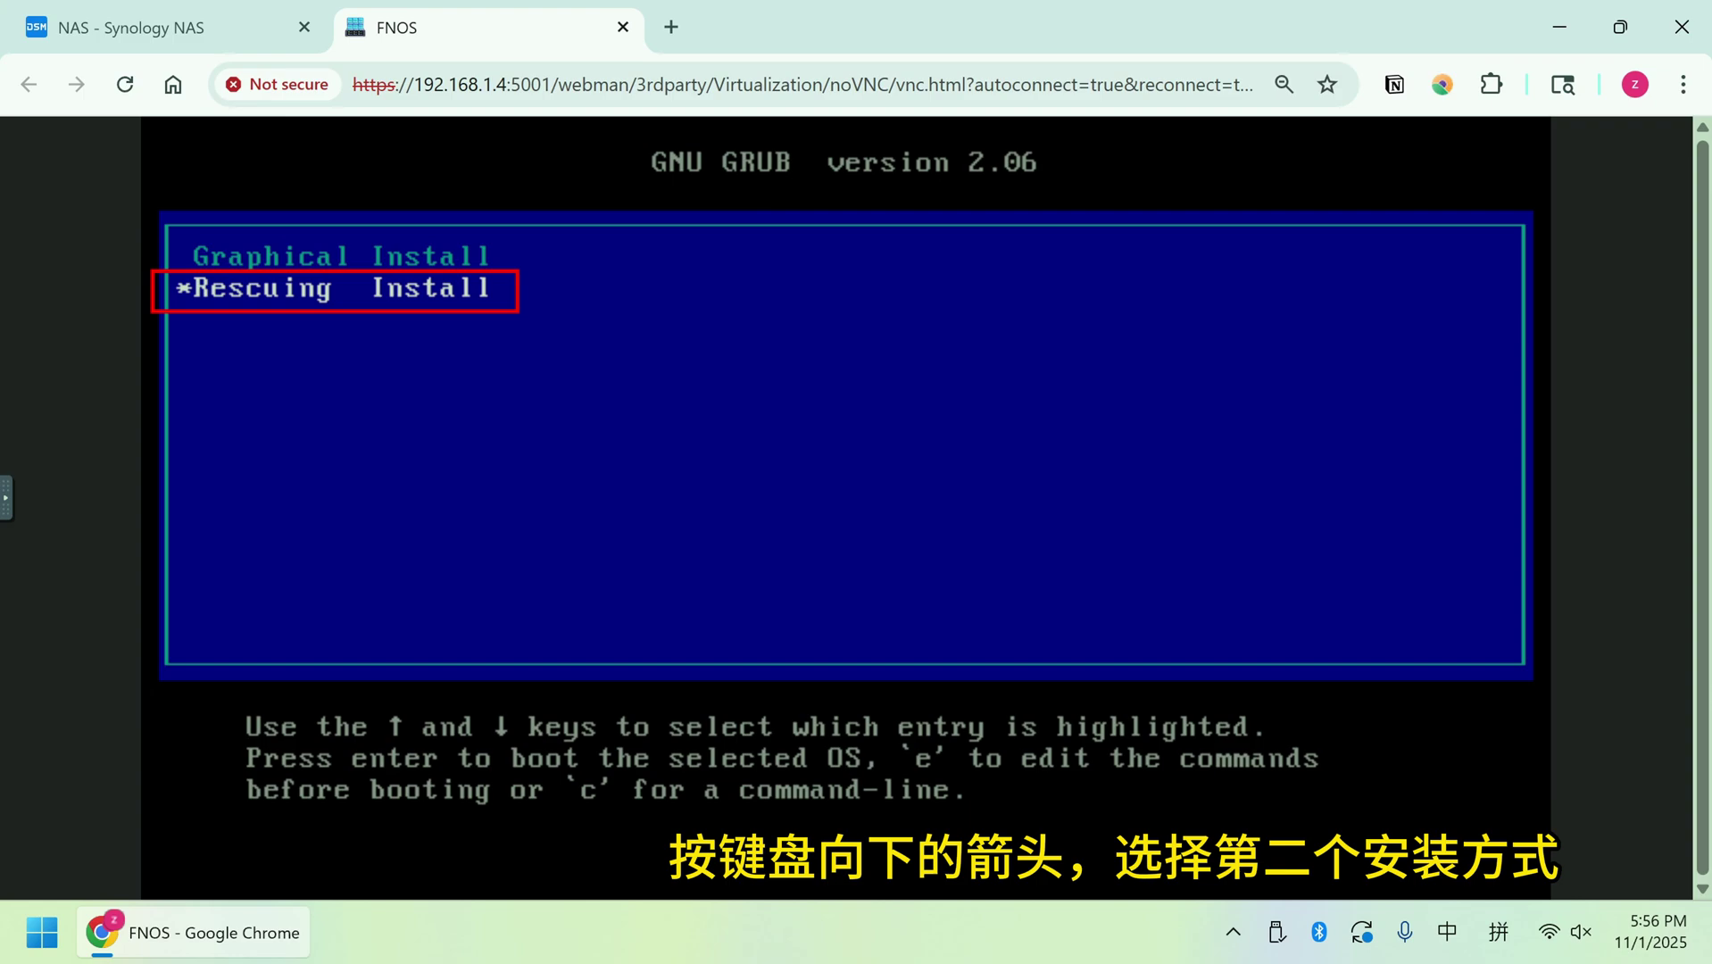
key("Return")
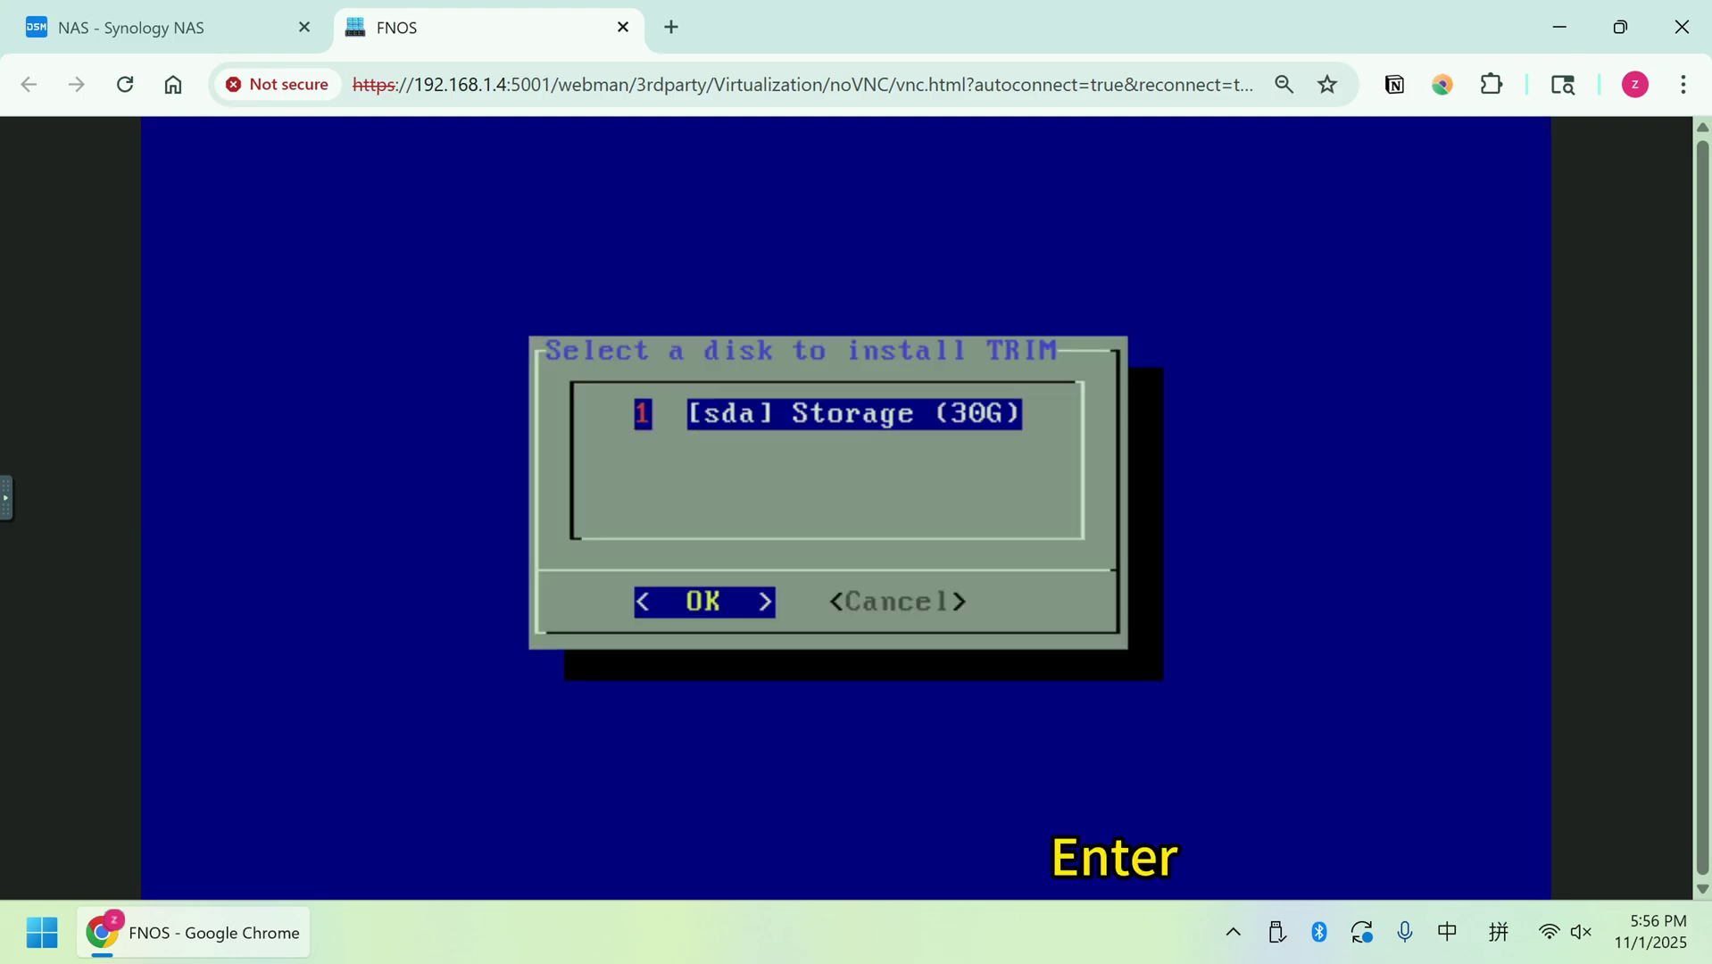
Install TRIM on the 30G sda storage disk, accepting the erasure of all its data.
key("Return")
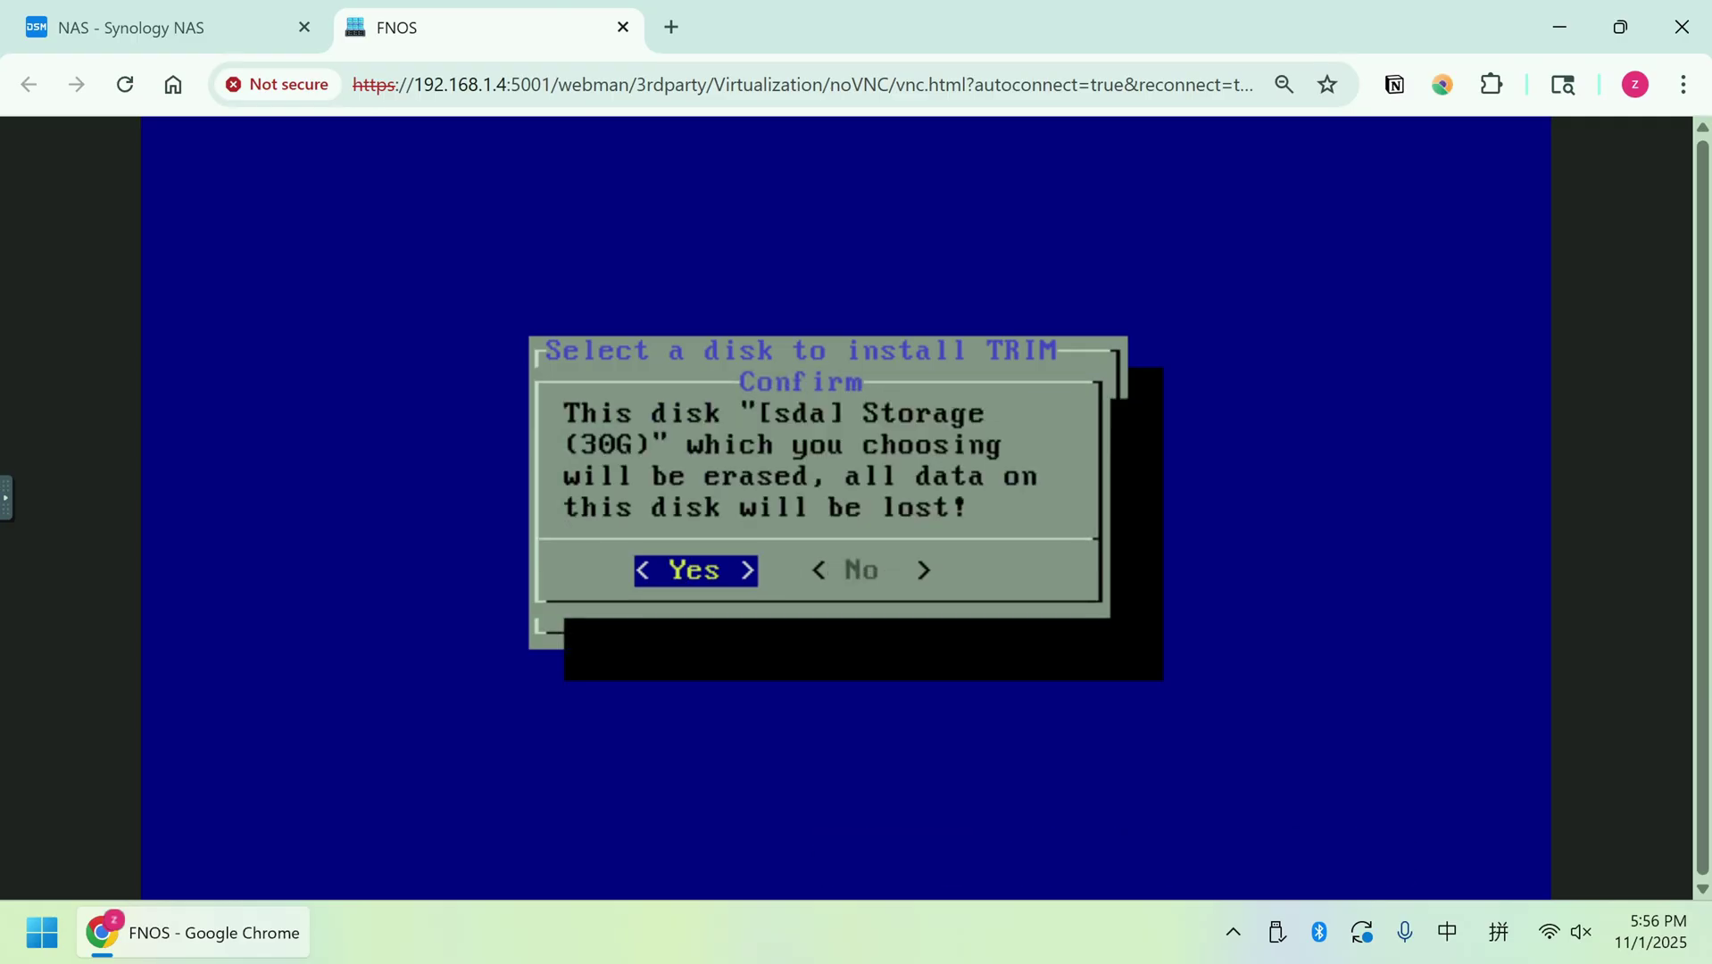
key("Return")
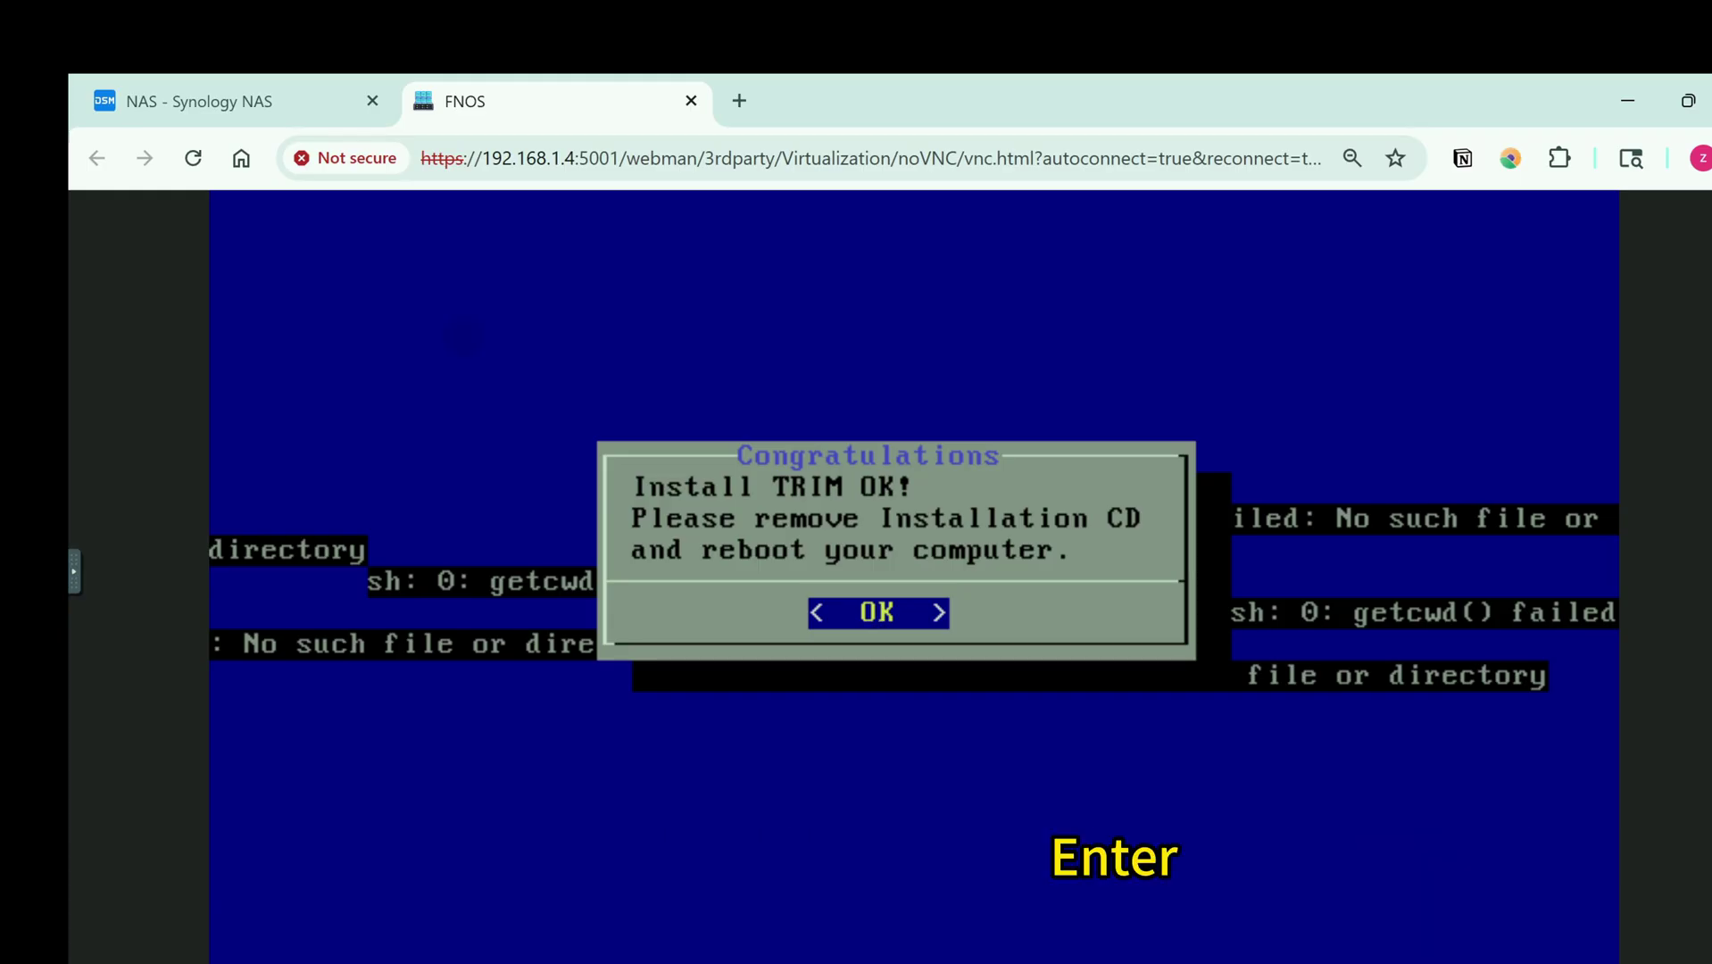
key("Return")
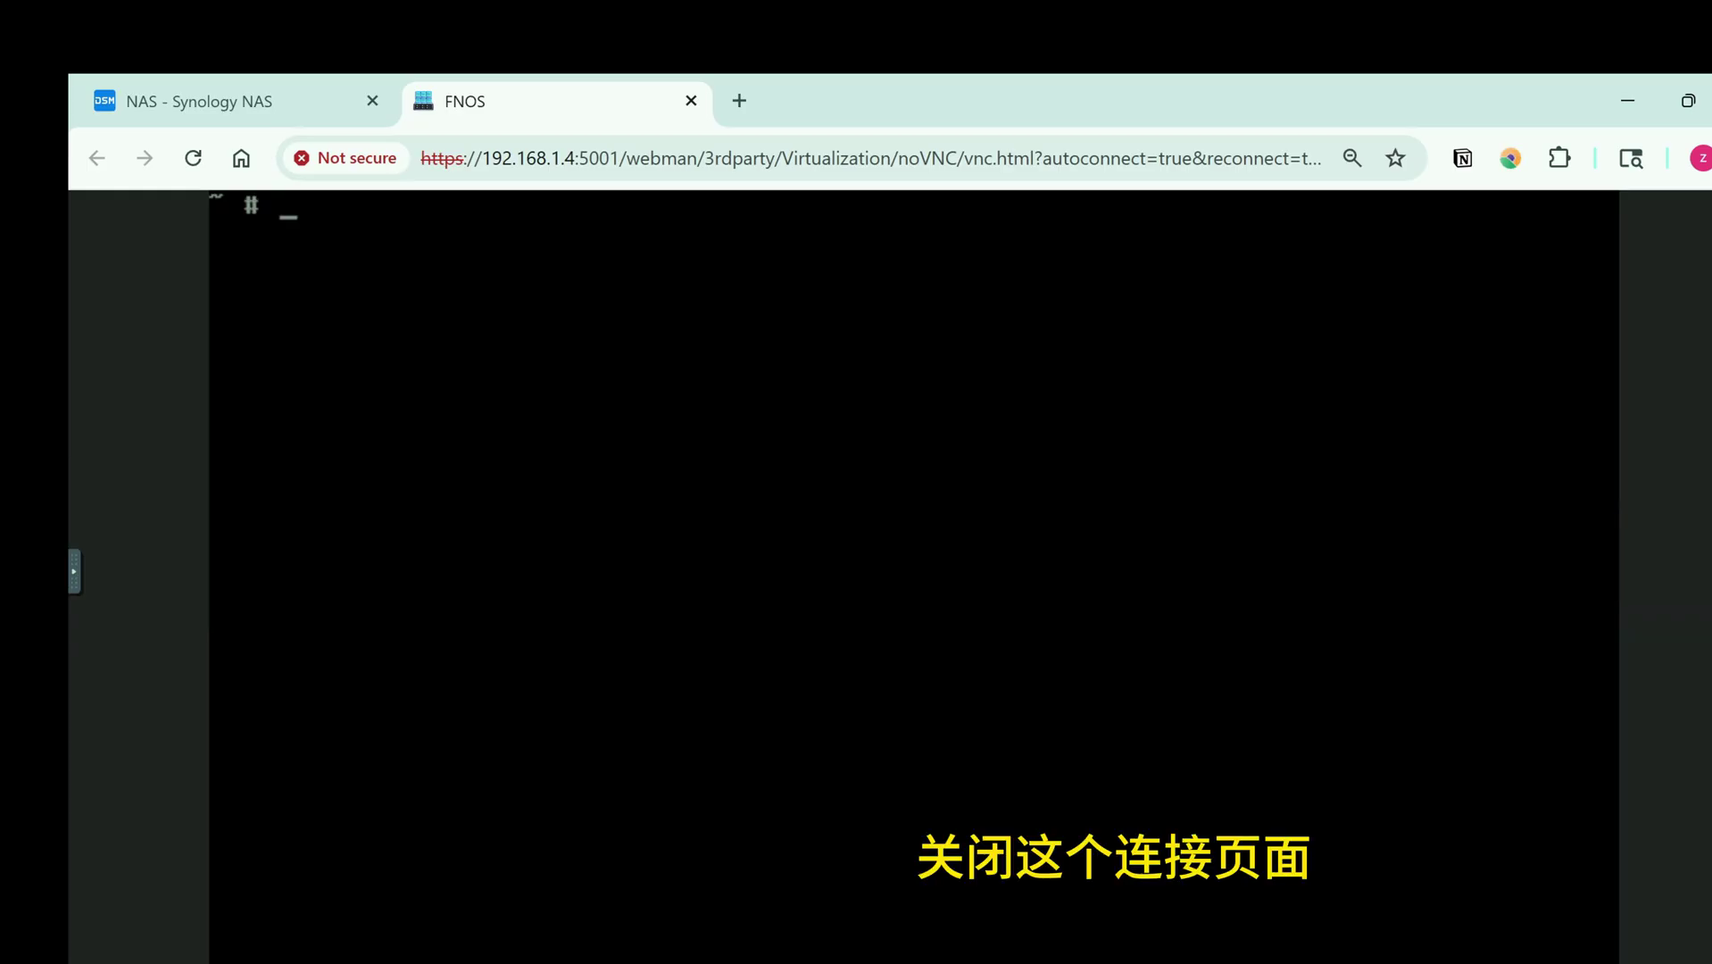
Close the FNOS console page and force the virtual machine to shut down.
left_click(692, 100)
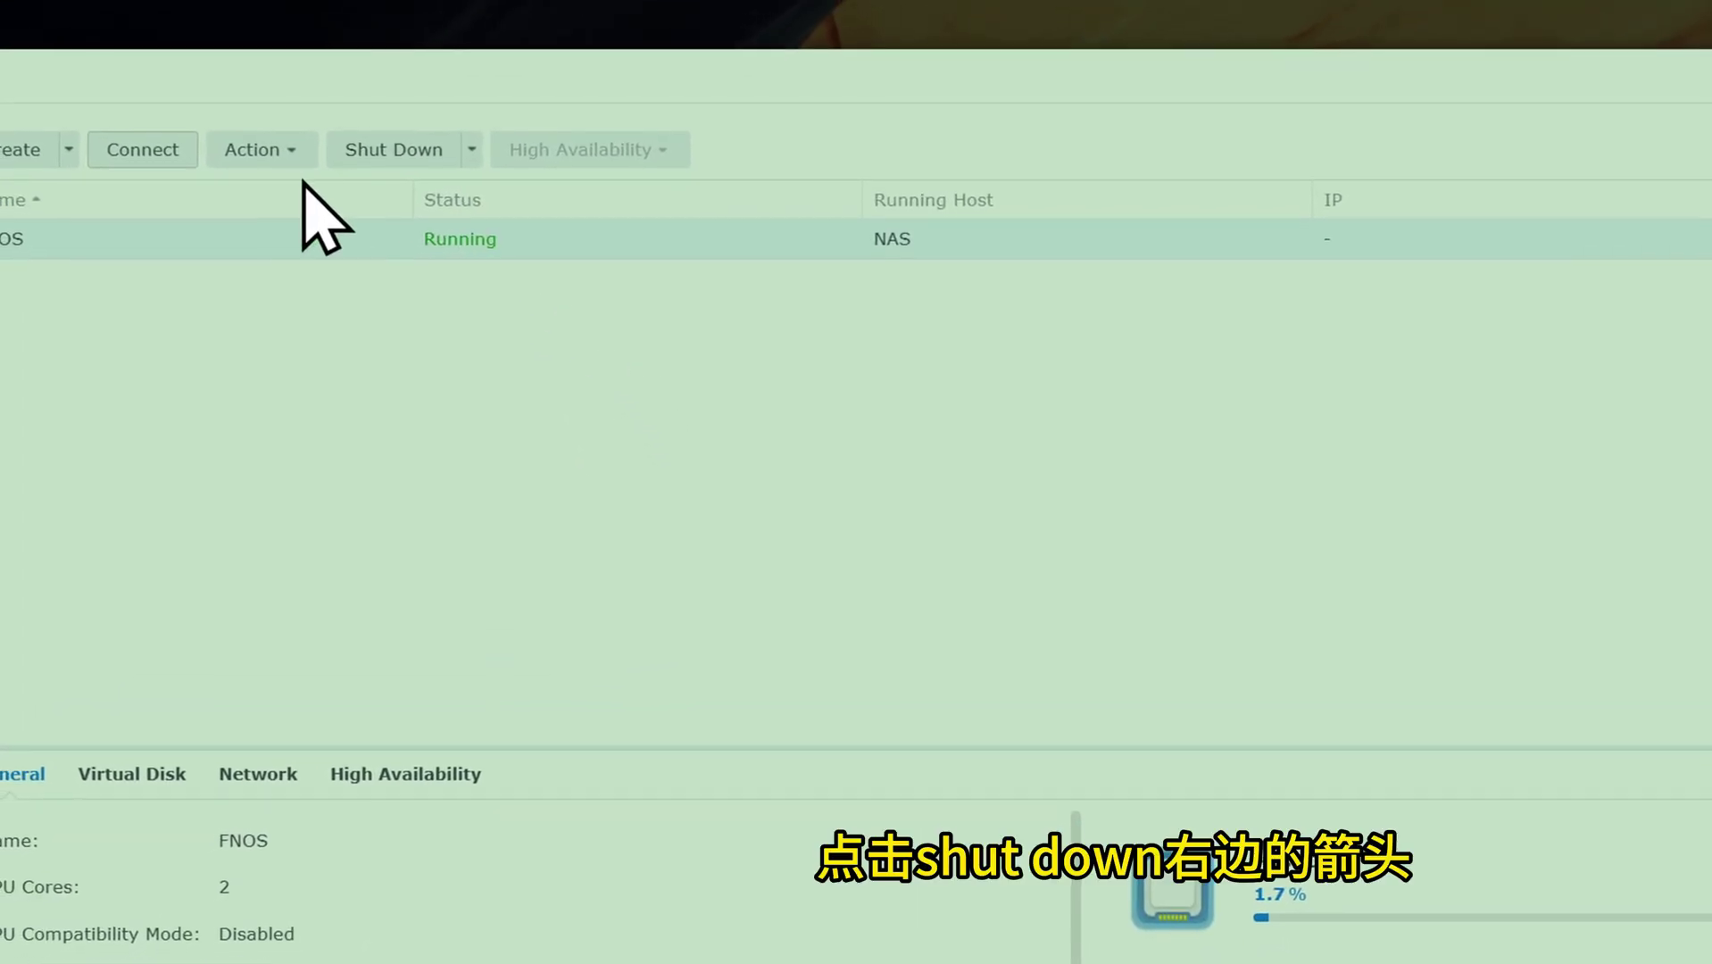
left_click(490, 169)
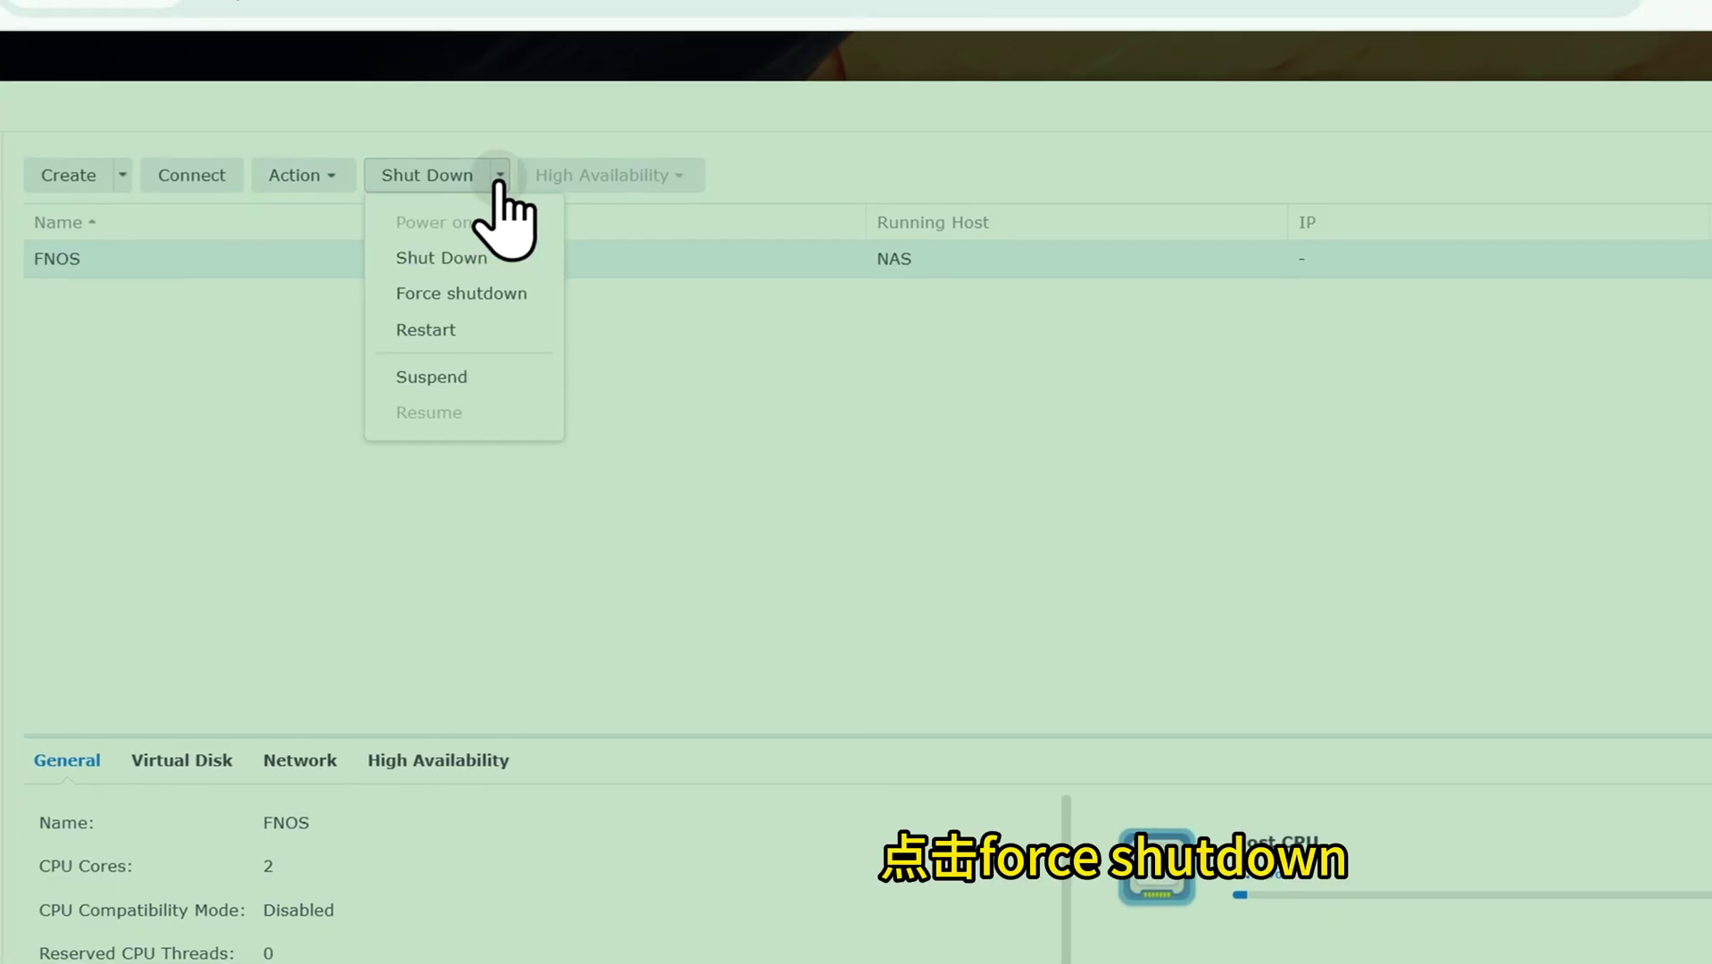
left_click(526, 303)
left_click(1197, 660)
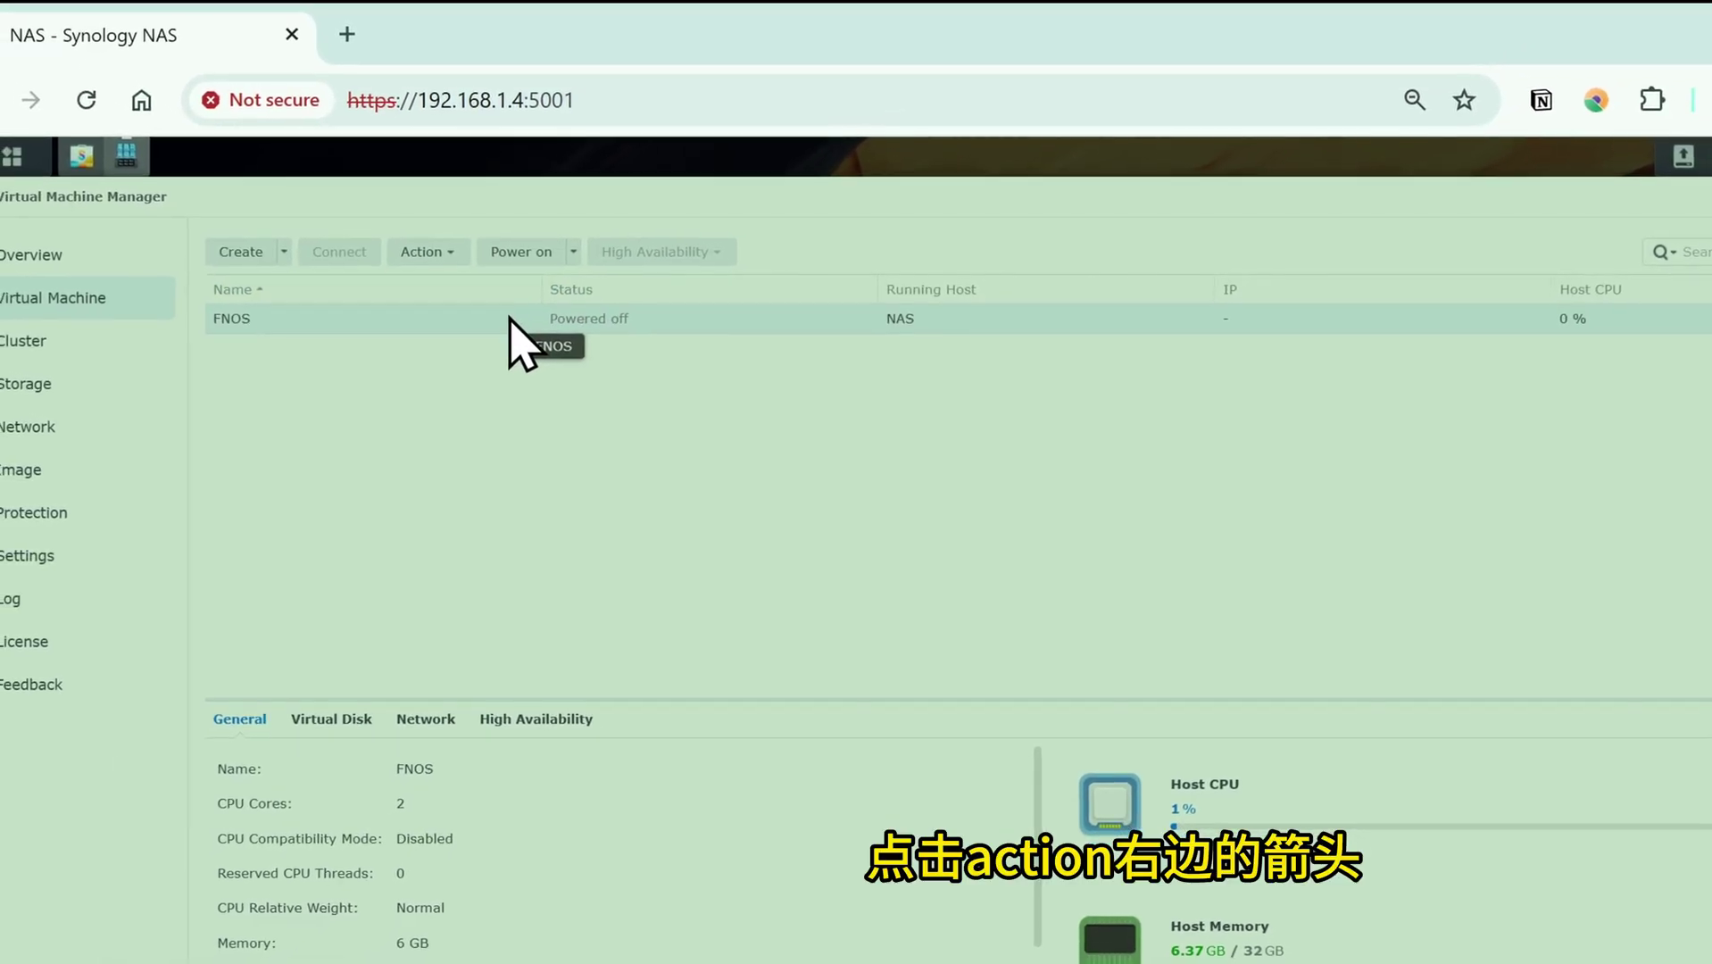
Edit the FNOS virtual machine to unmount its bootup ISO file and save the change.
left_click(449, 251)
left_click(460, 293)
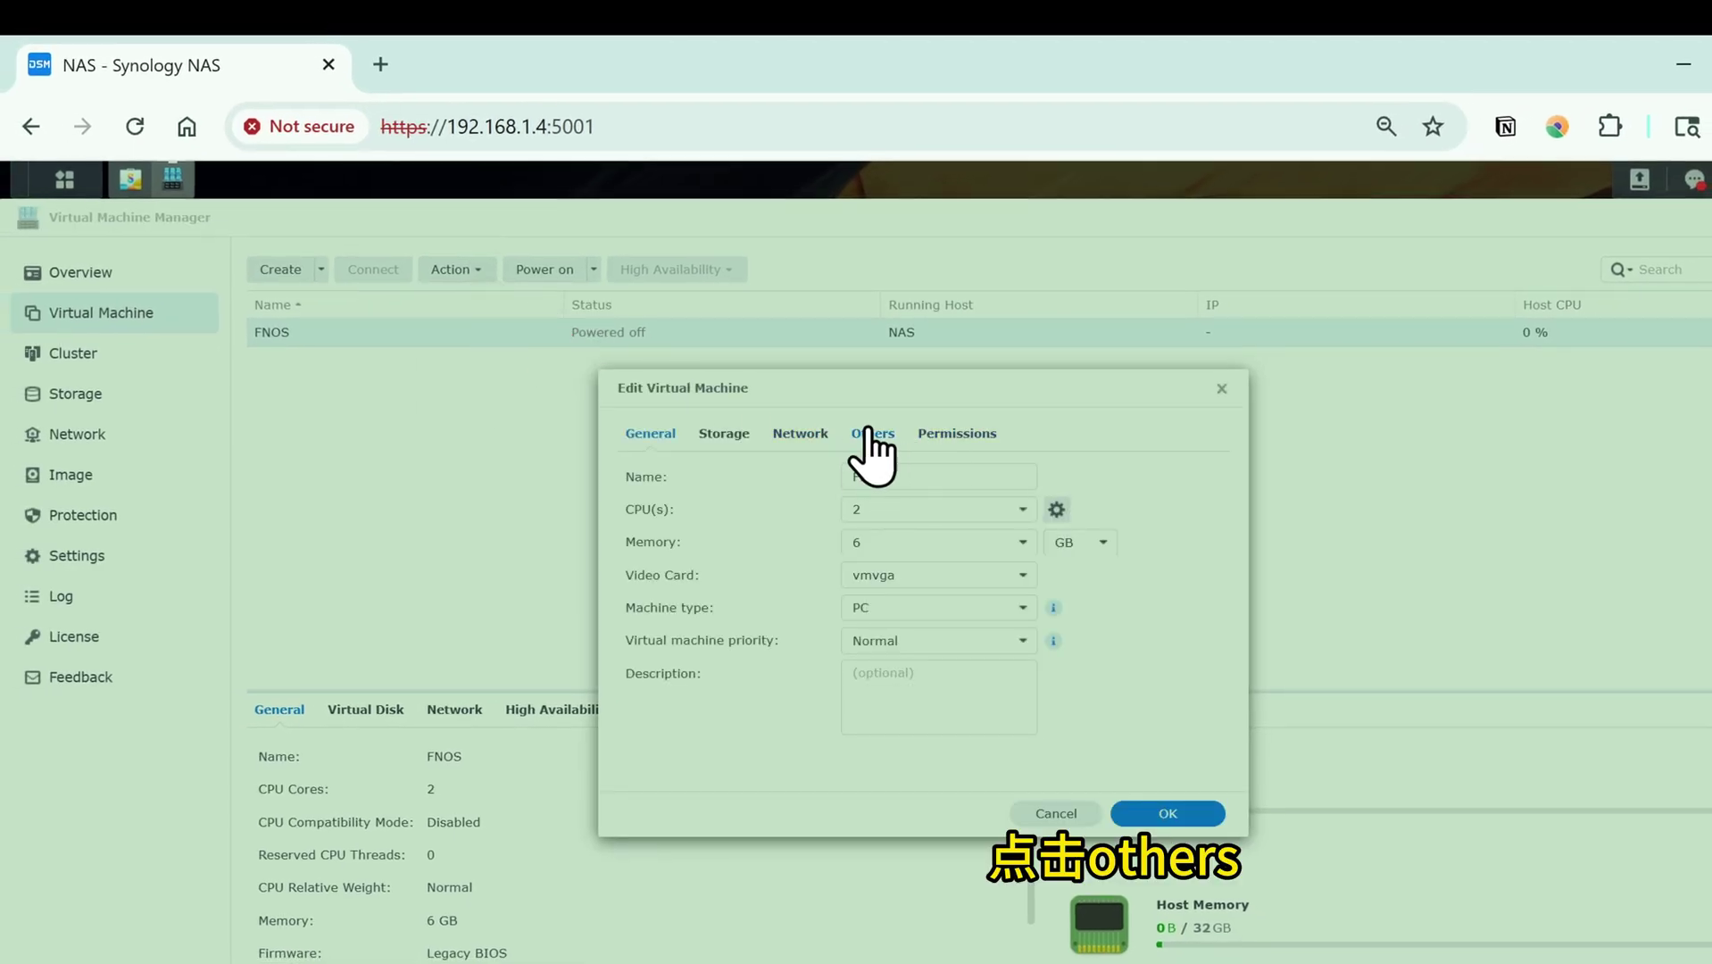
left_click(870, 433)
left_click(1023, 476)
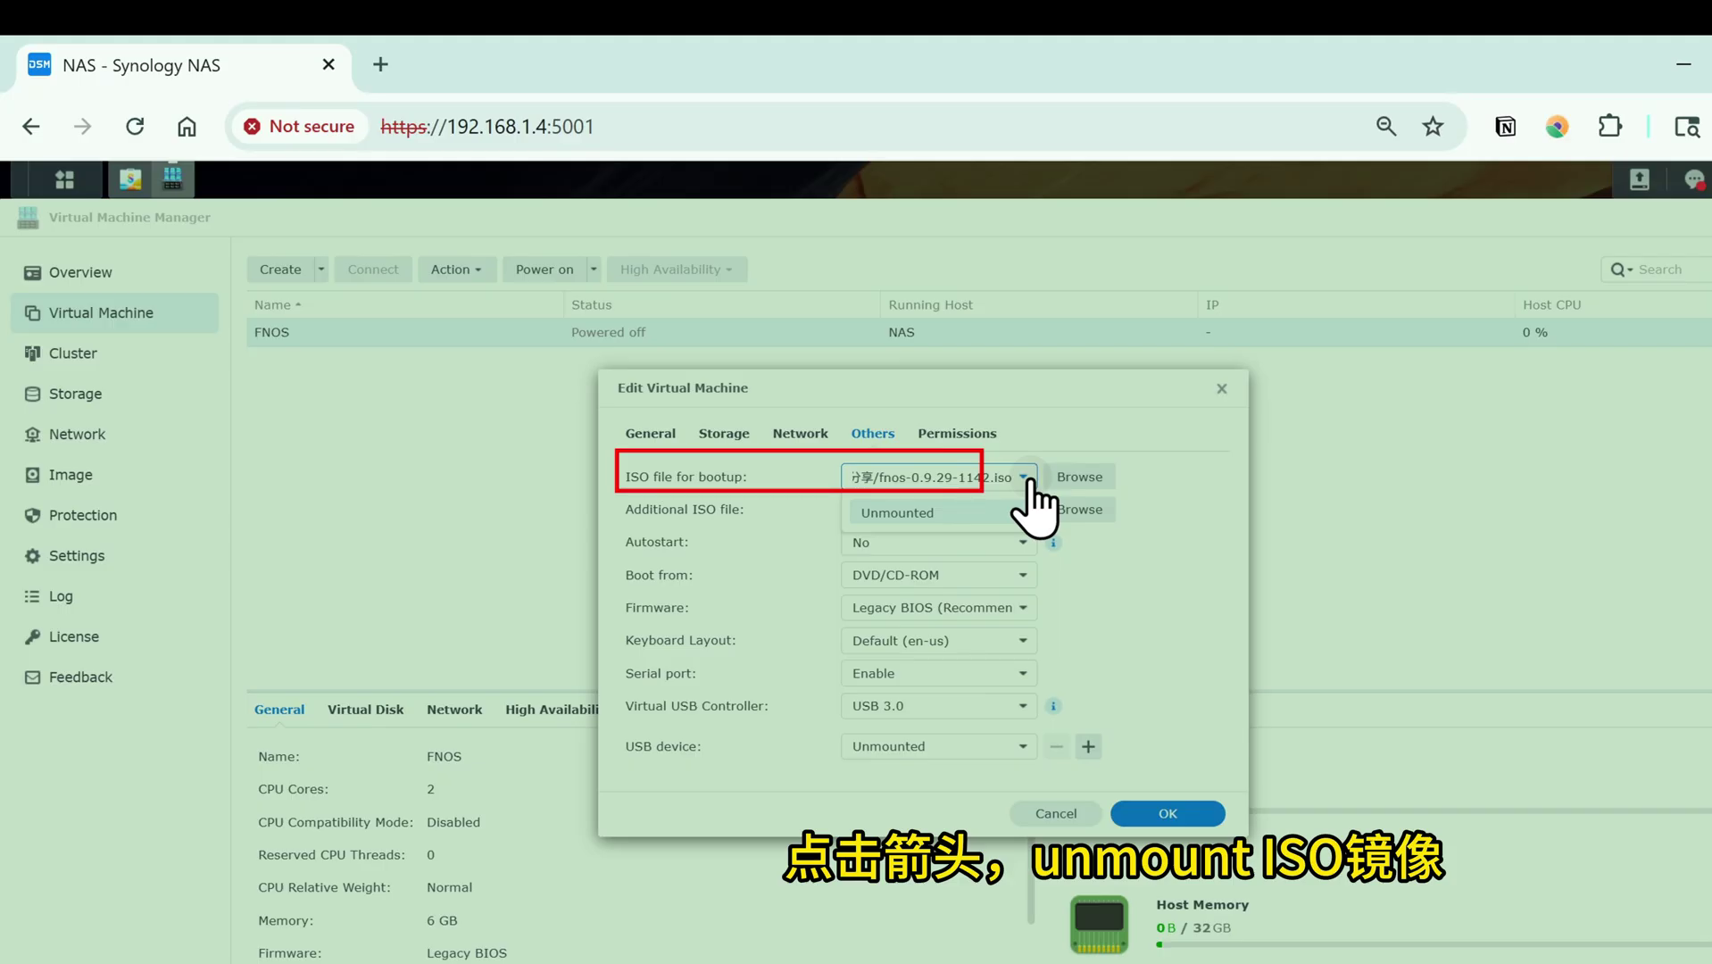
left_click(960, 512)
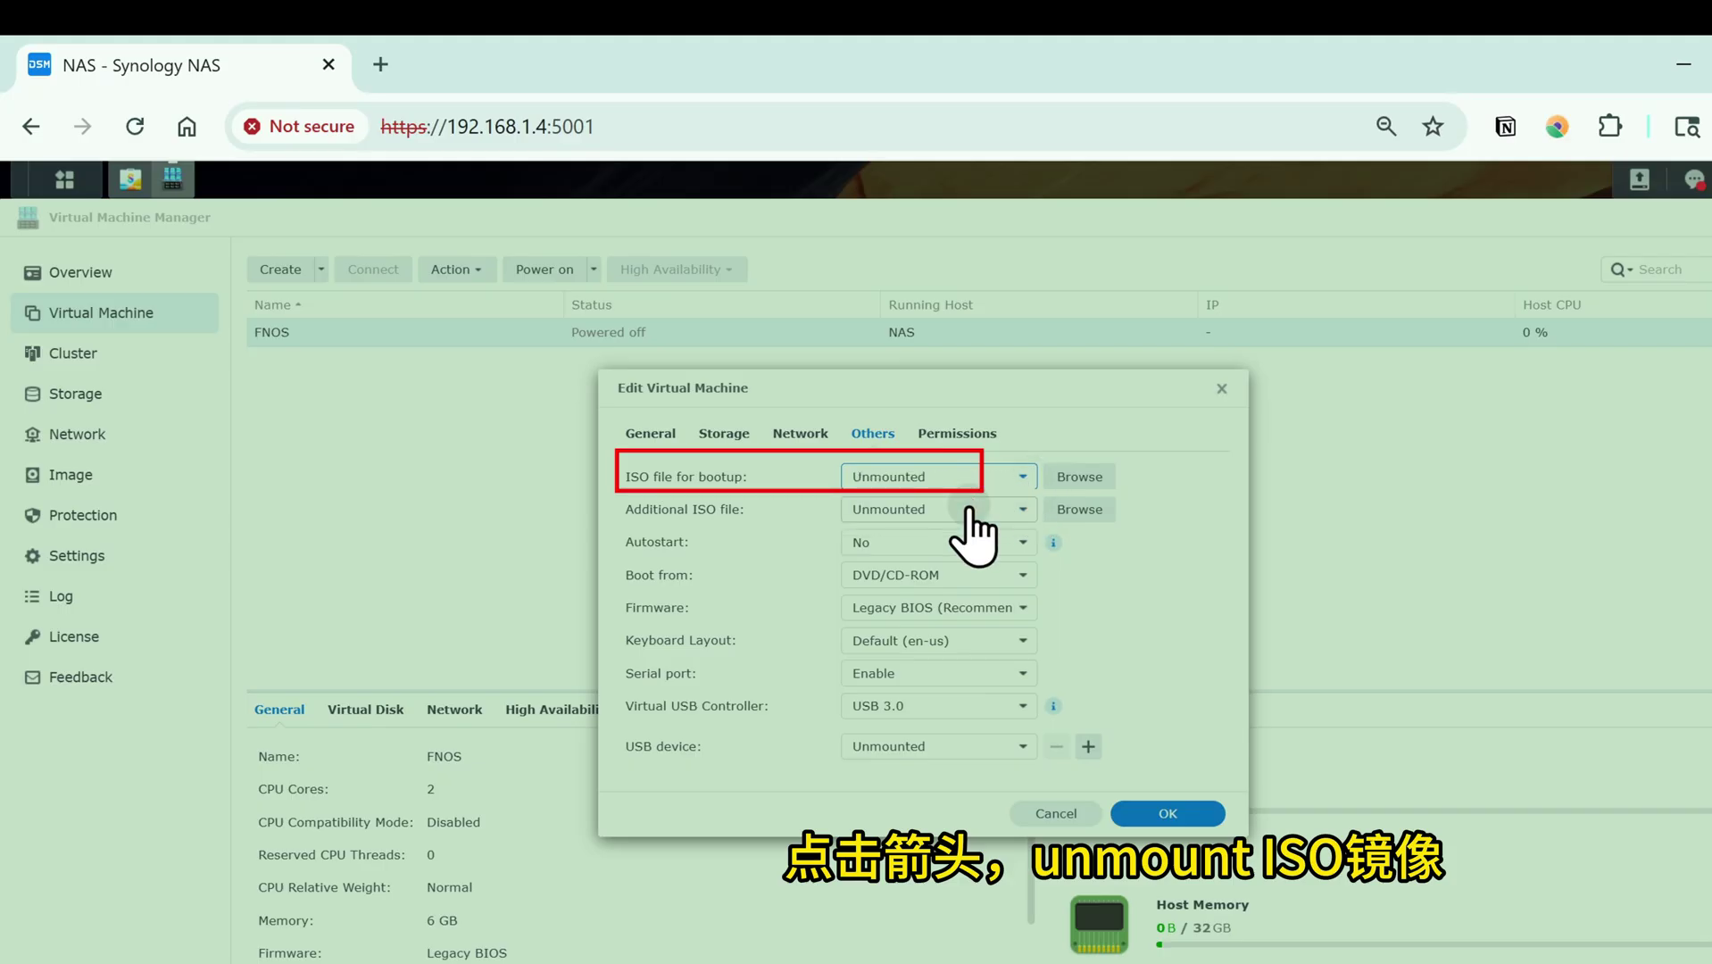
left_click(1196, 814)
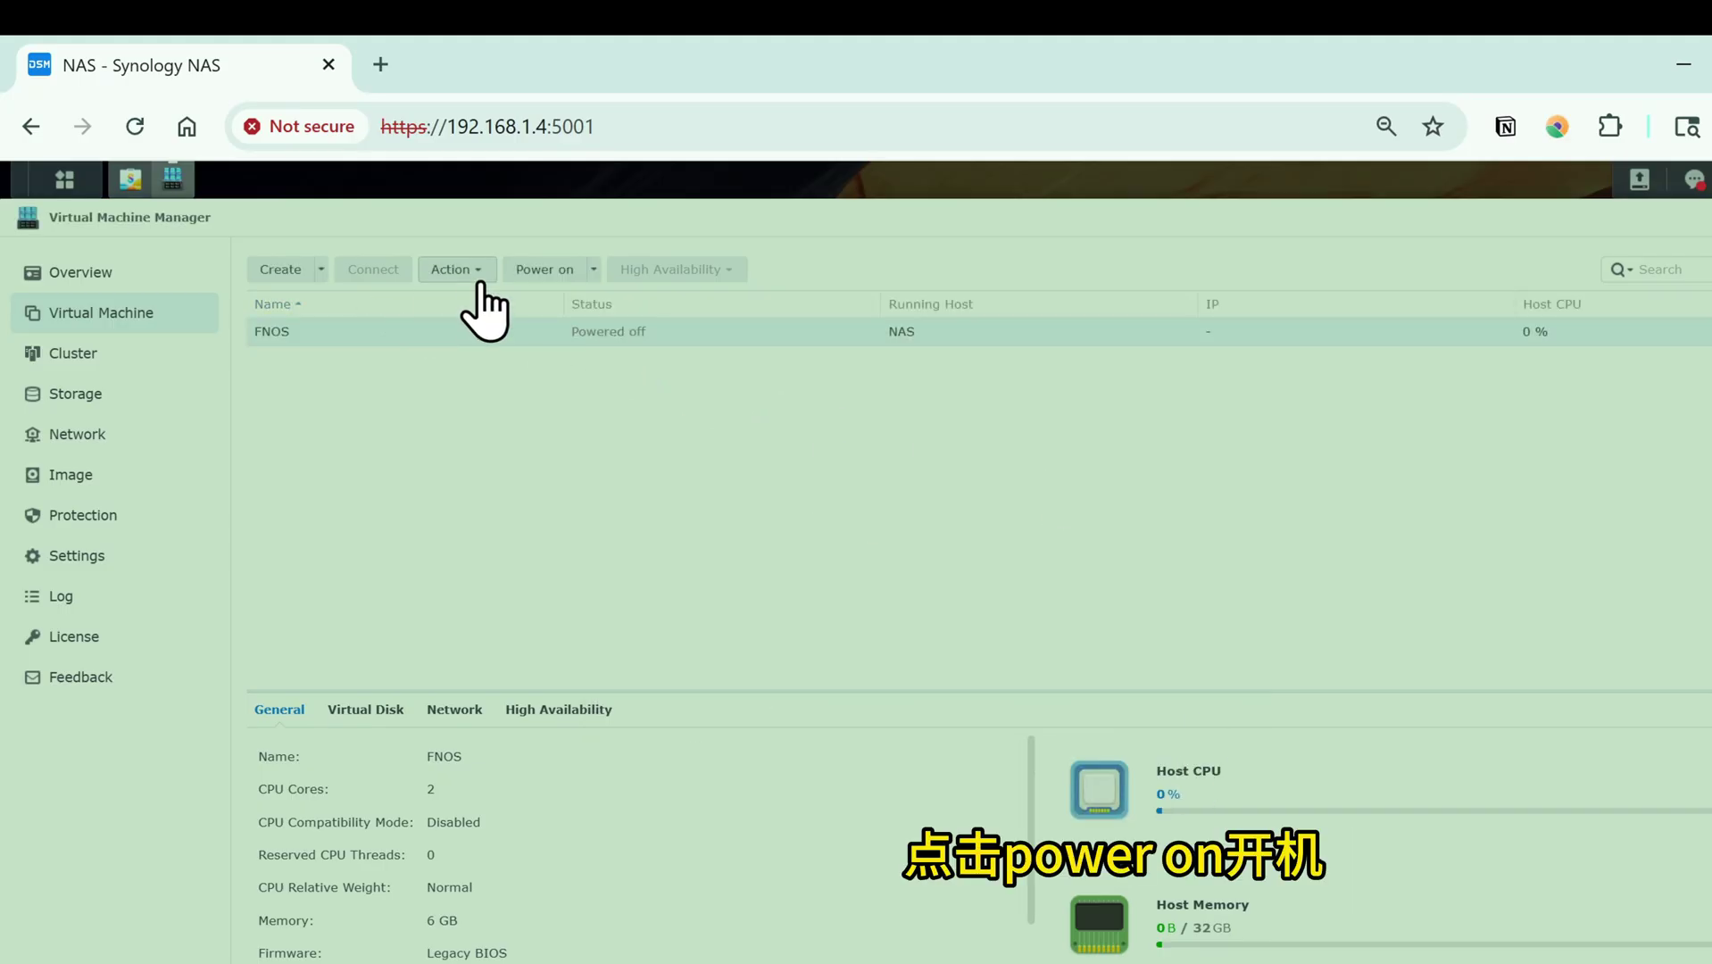
Power on the FNOS virtual machine again and boot the Debian GNU/Linux entry in its console.
left_click(544, 269)
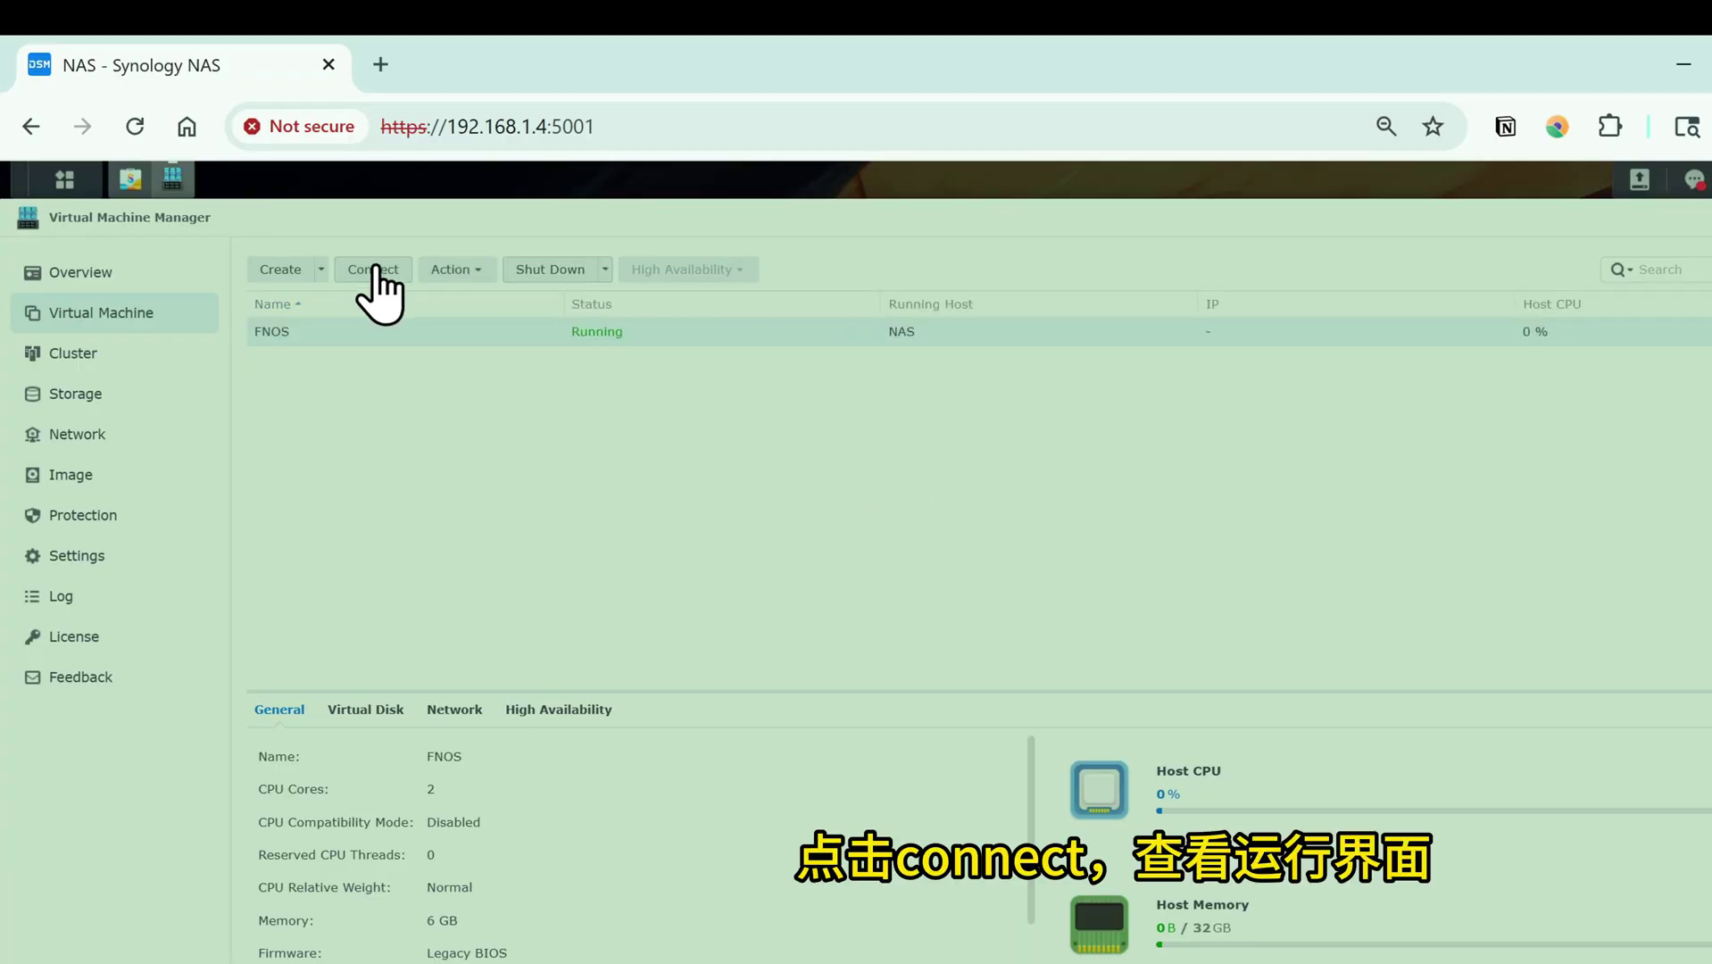
left_click(375, 269)
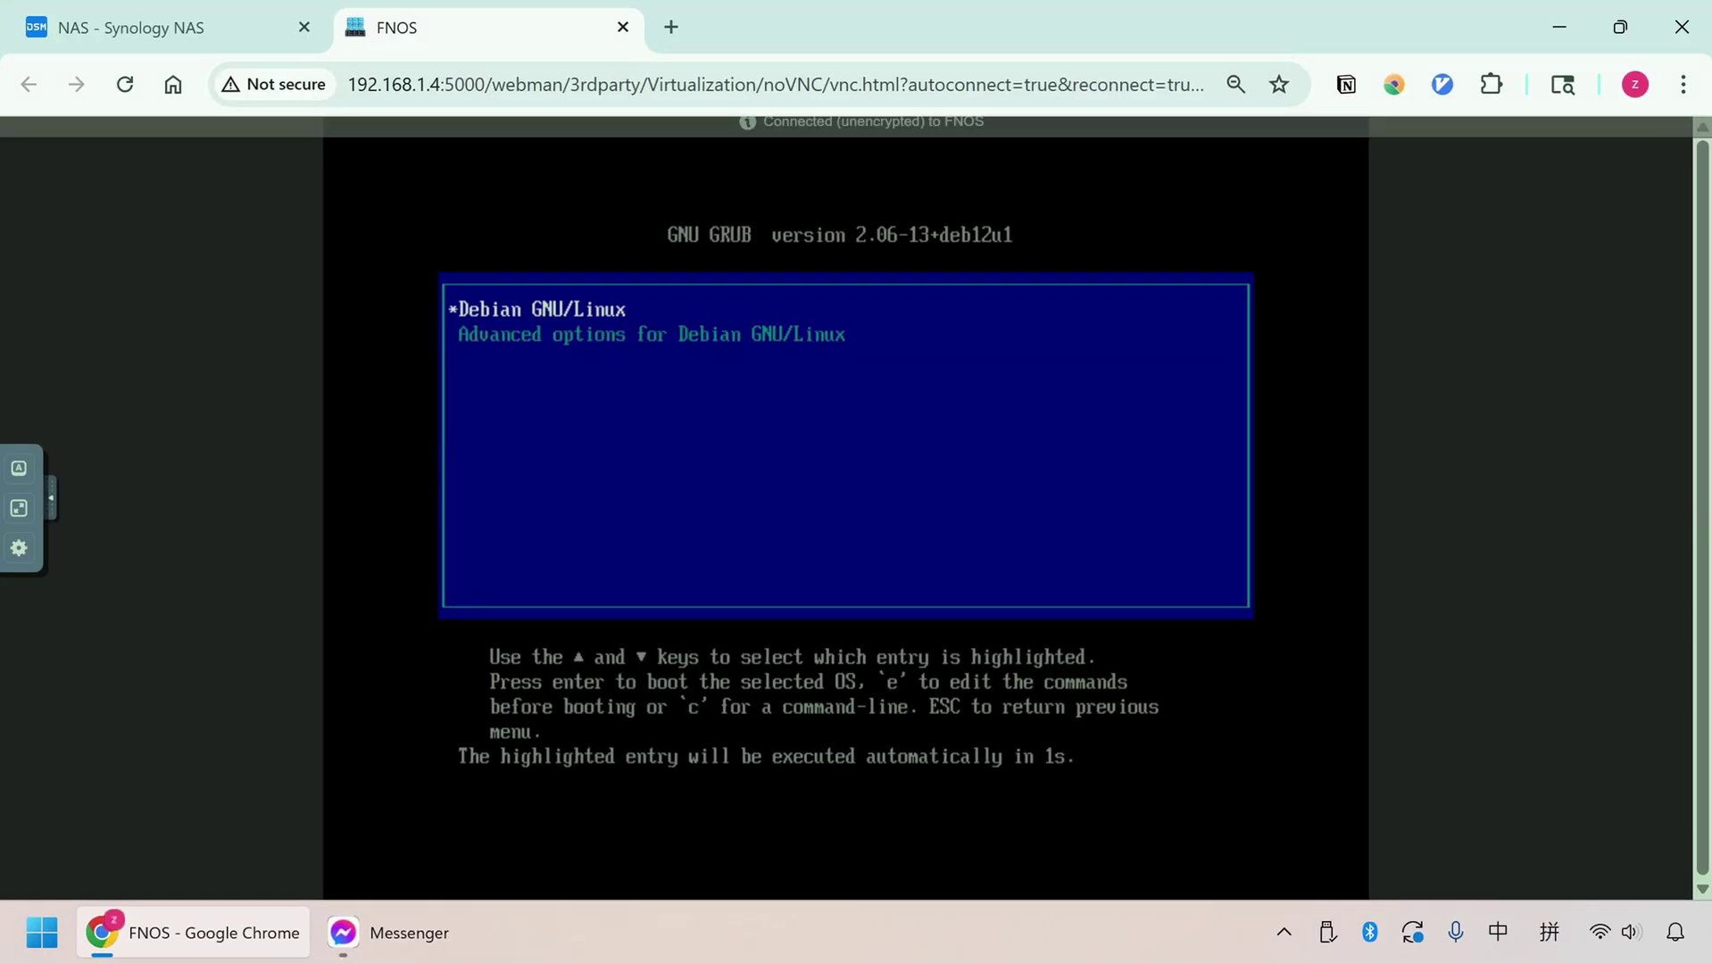
key("Return")
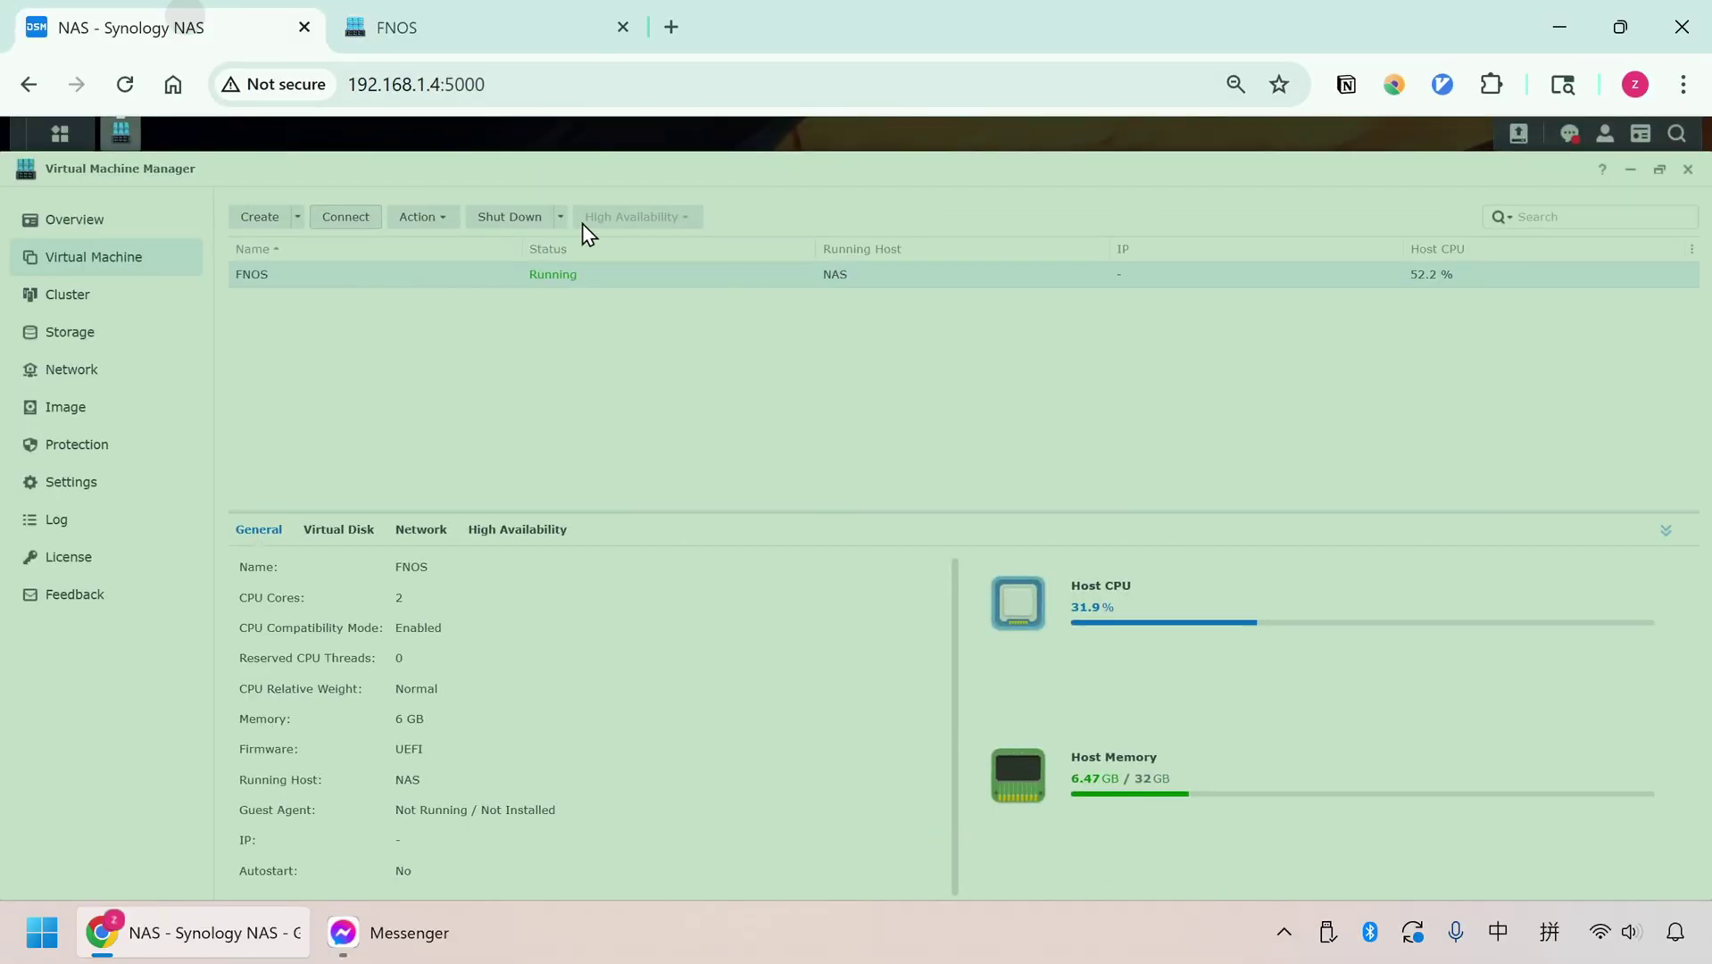
left_click(559, 219)
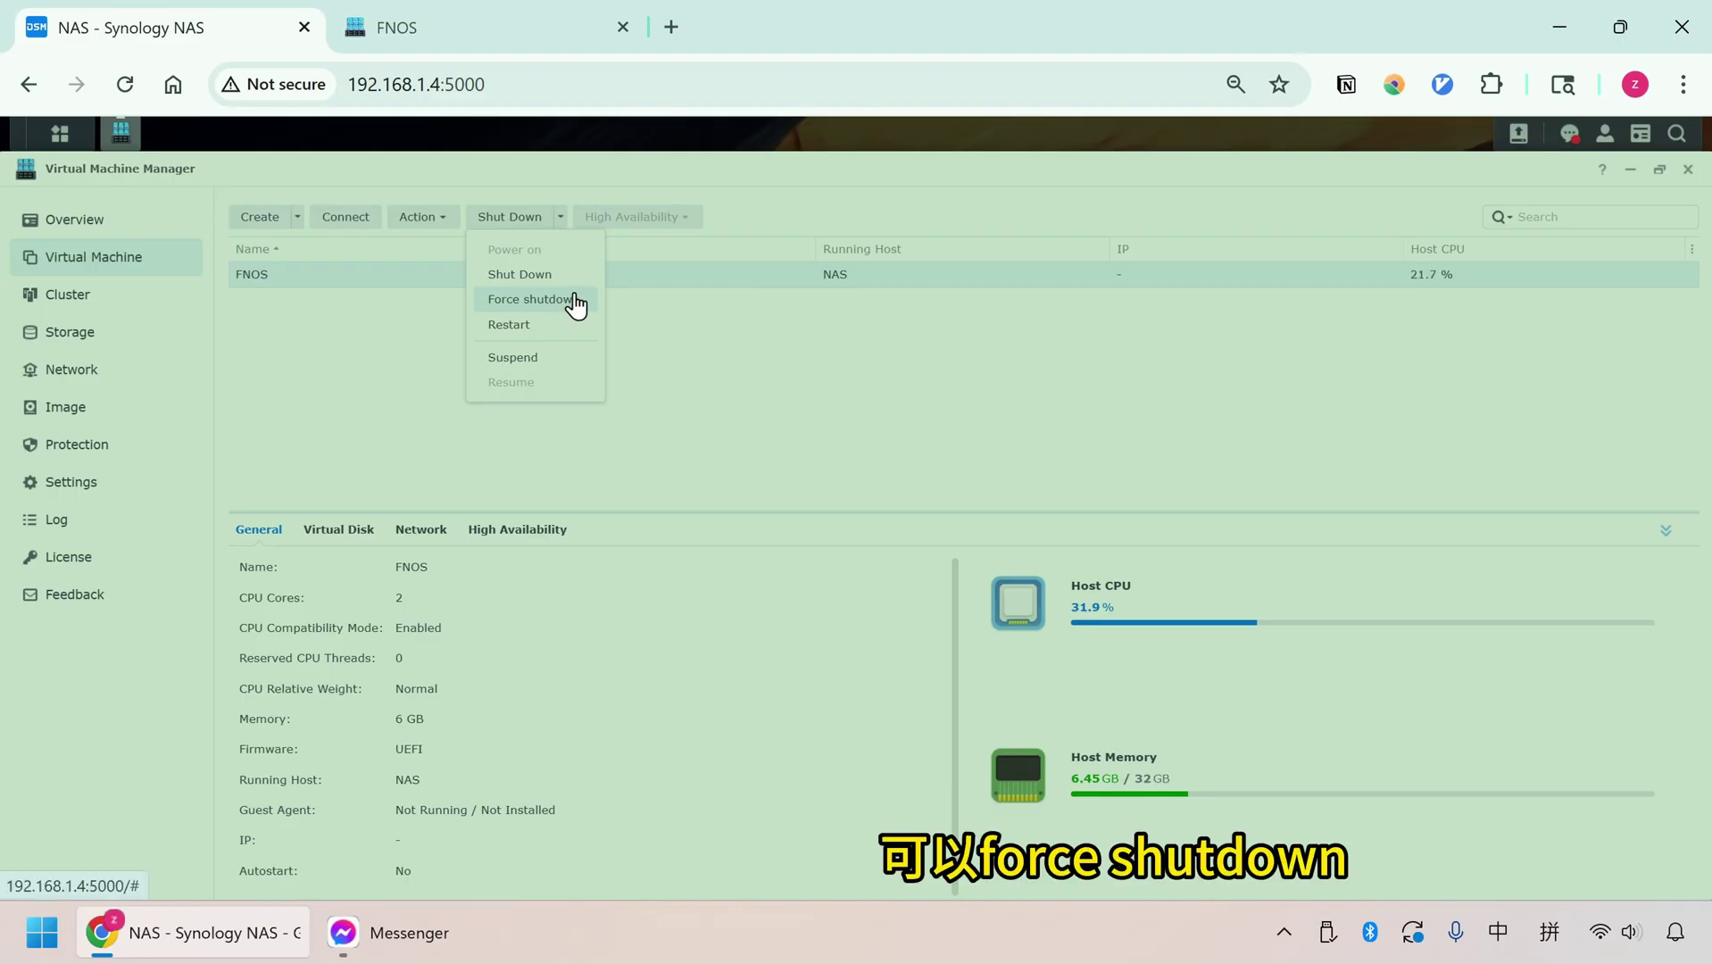
left_click(482, 280)
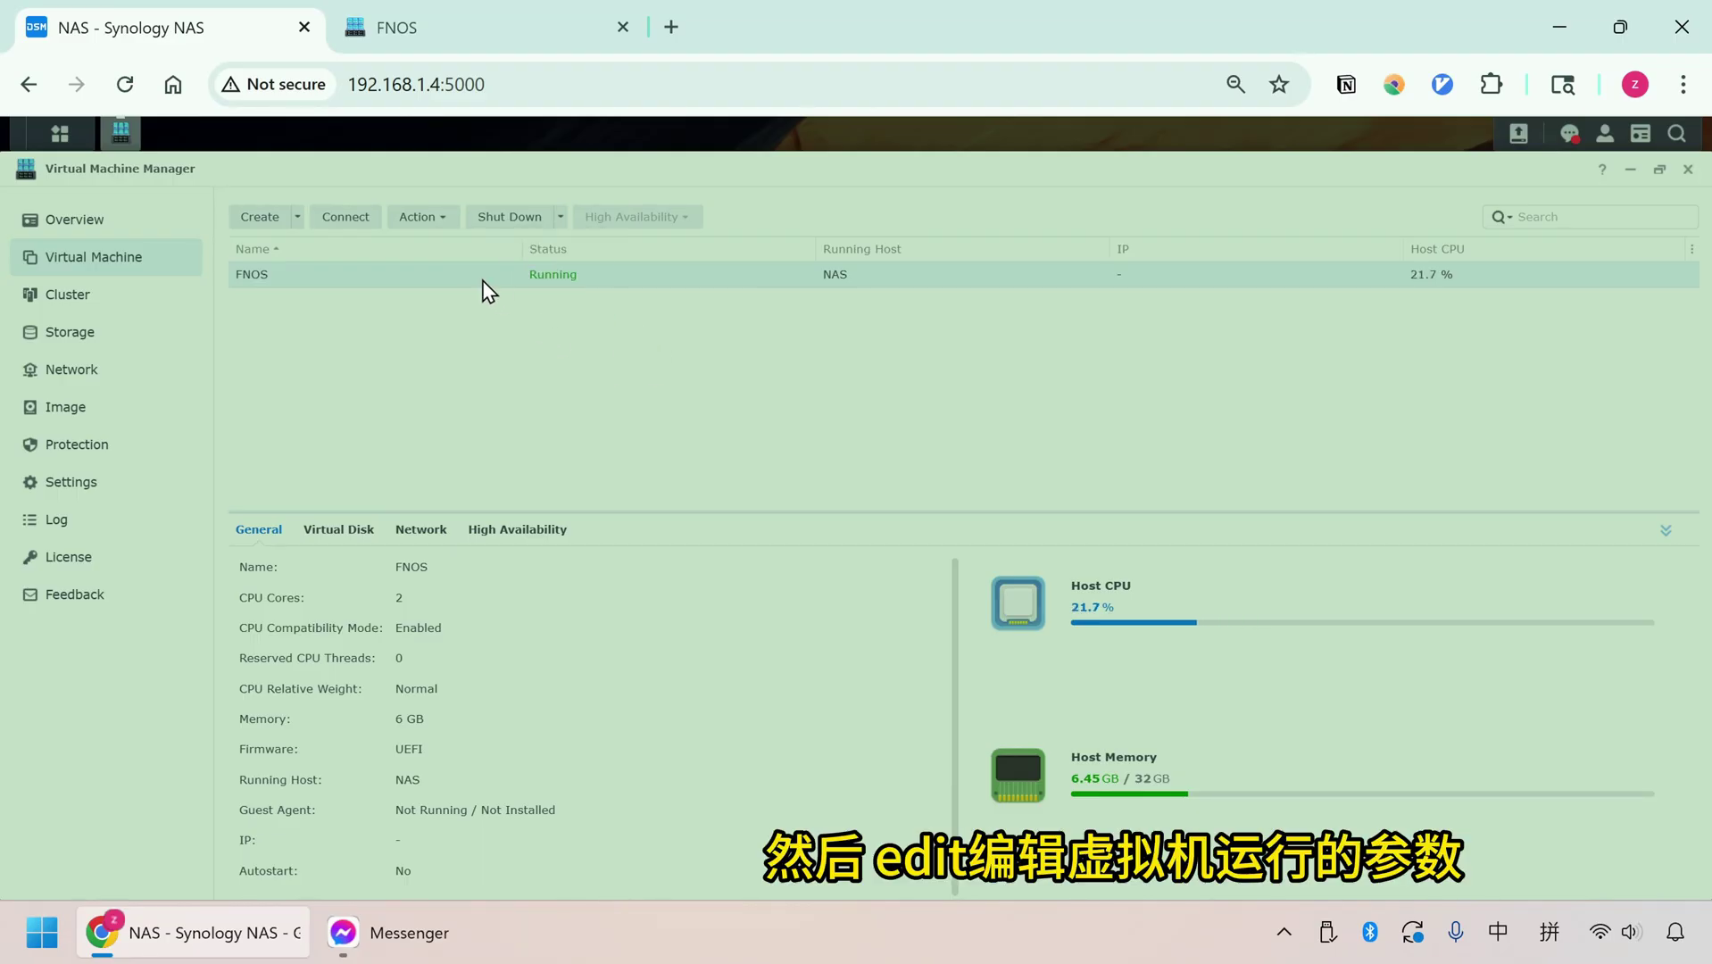
left_click(423, 217)
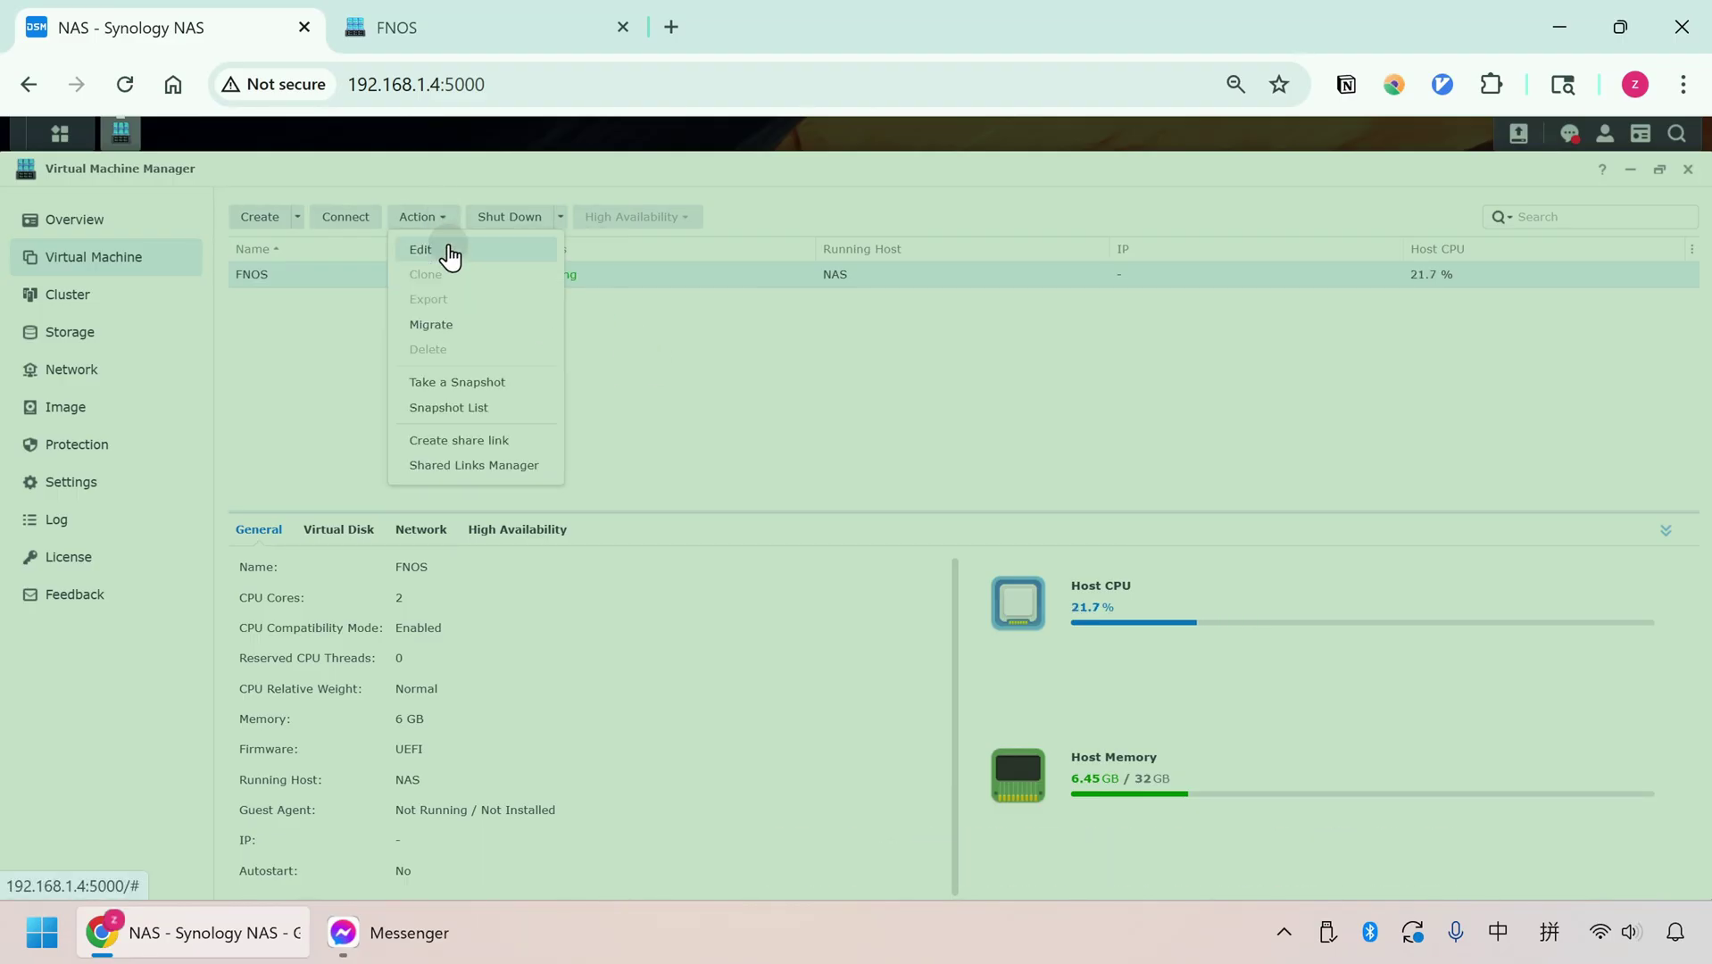
left_click(446, 247)
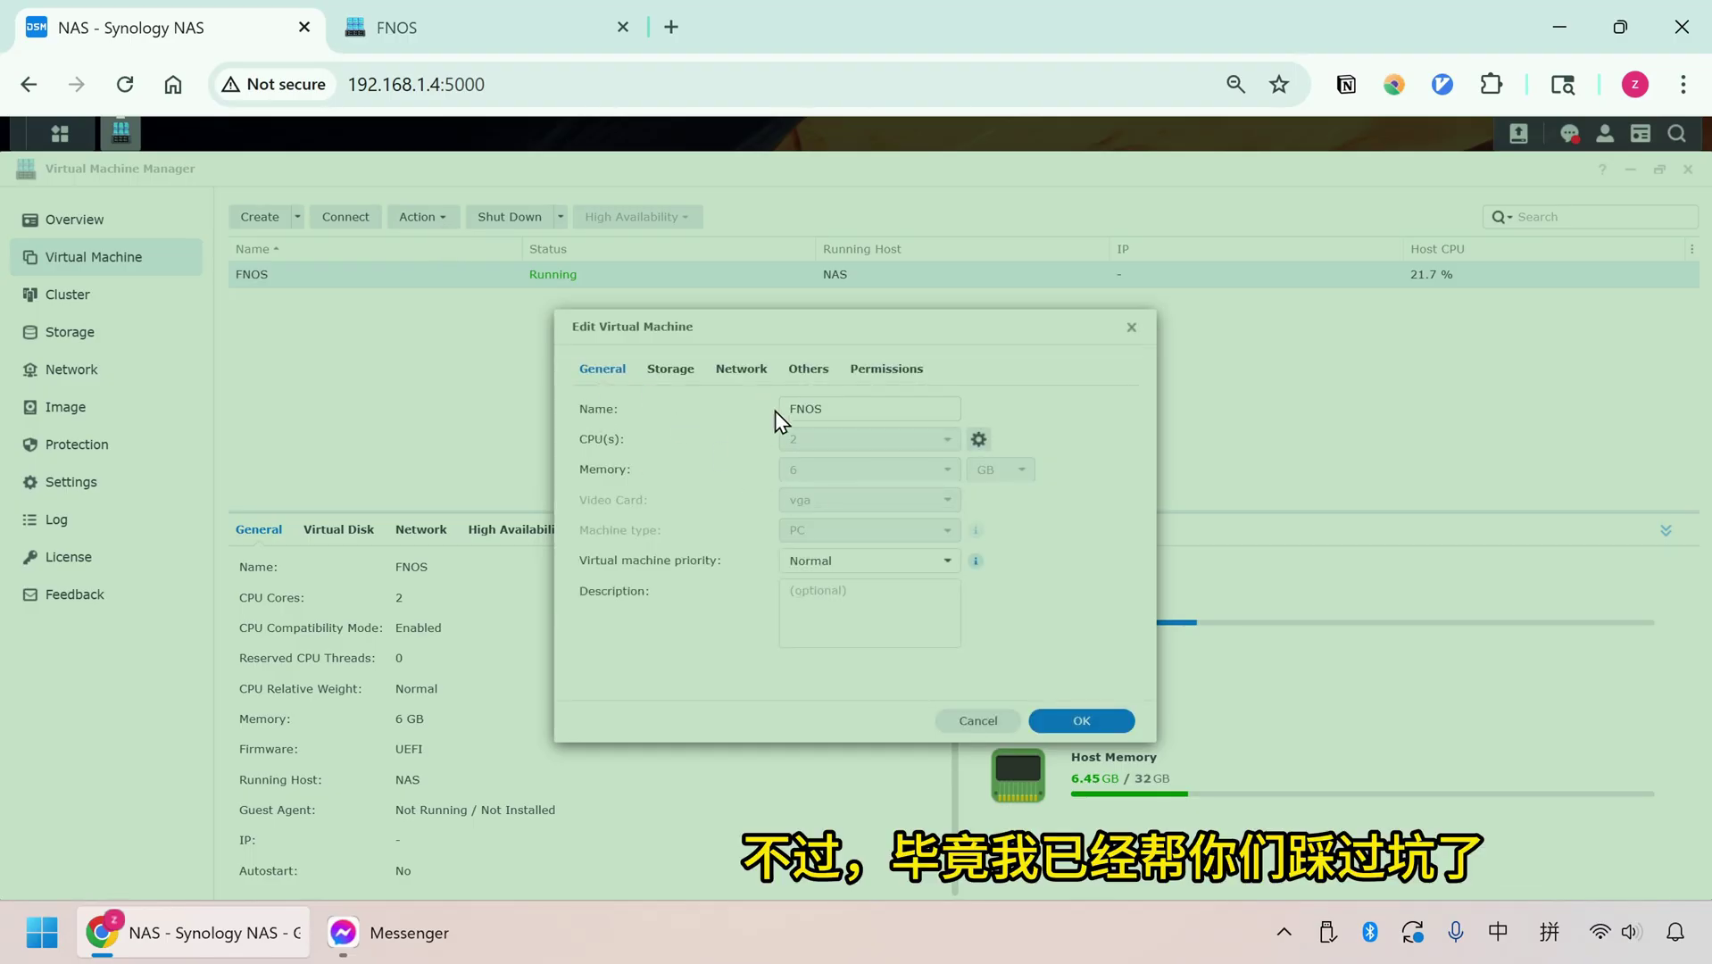
left_click(1132, 328)
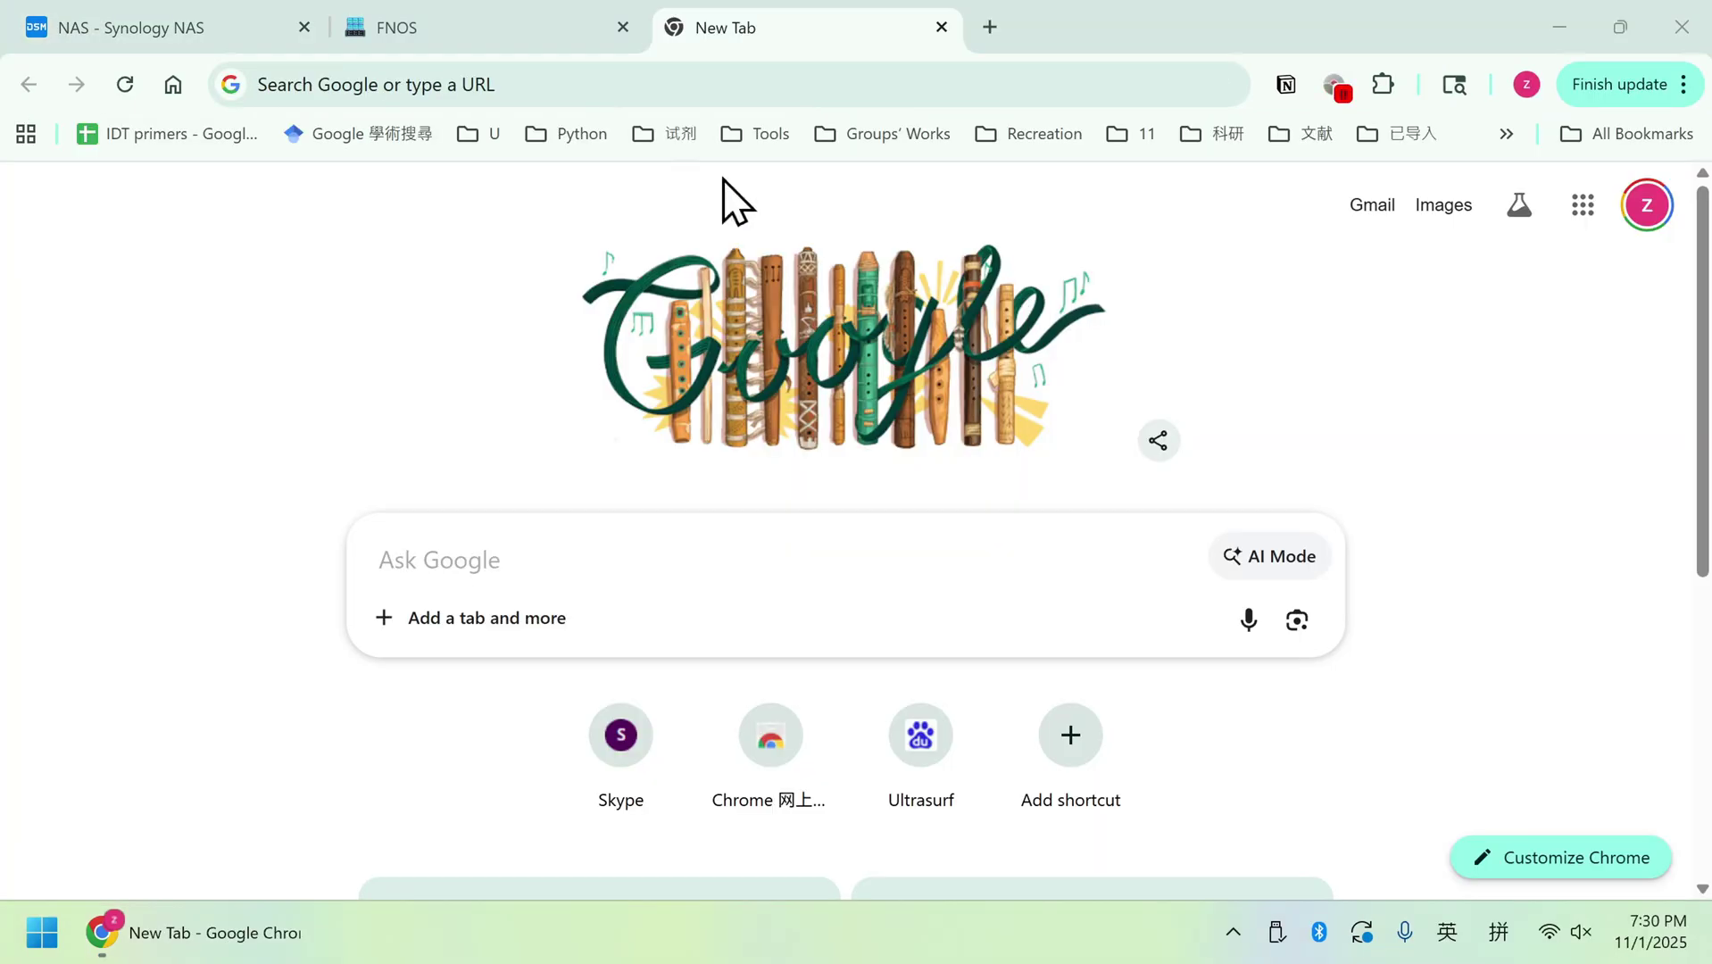
Open the fnOS web page at 192.168.1.15:5666 and submit the initial setup form to enter the system.
left_click(563, 84)
type("192.168.1.15:5666")
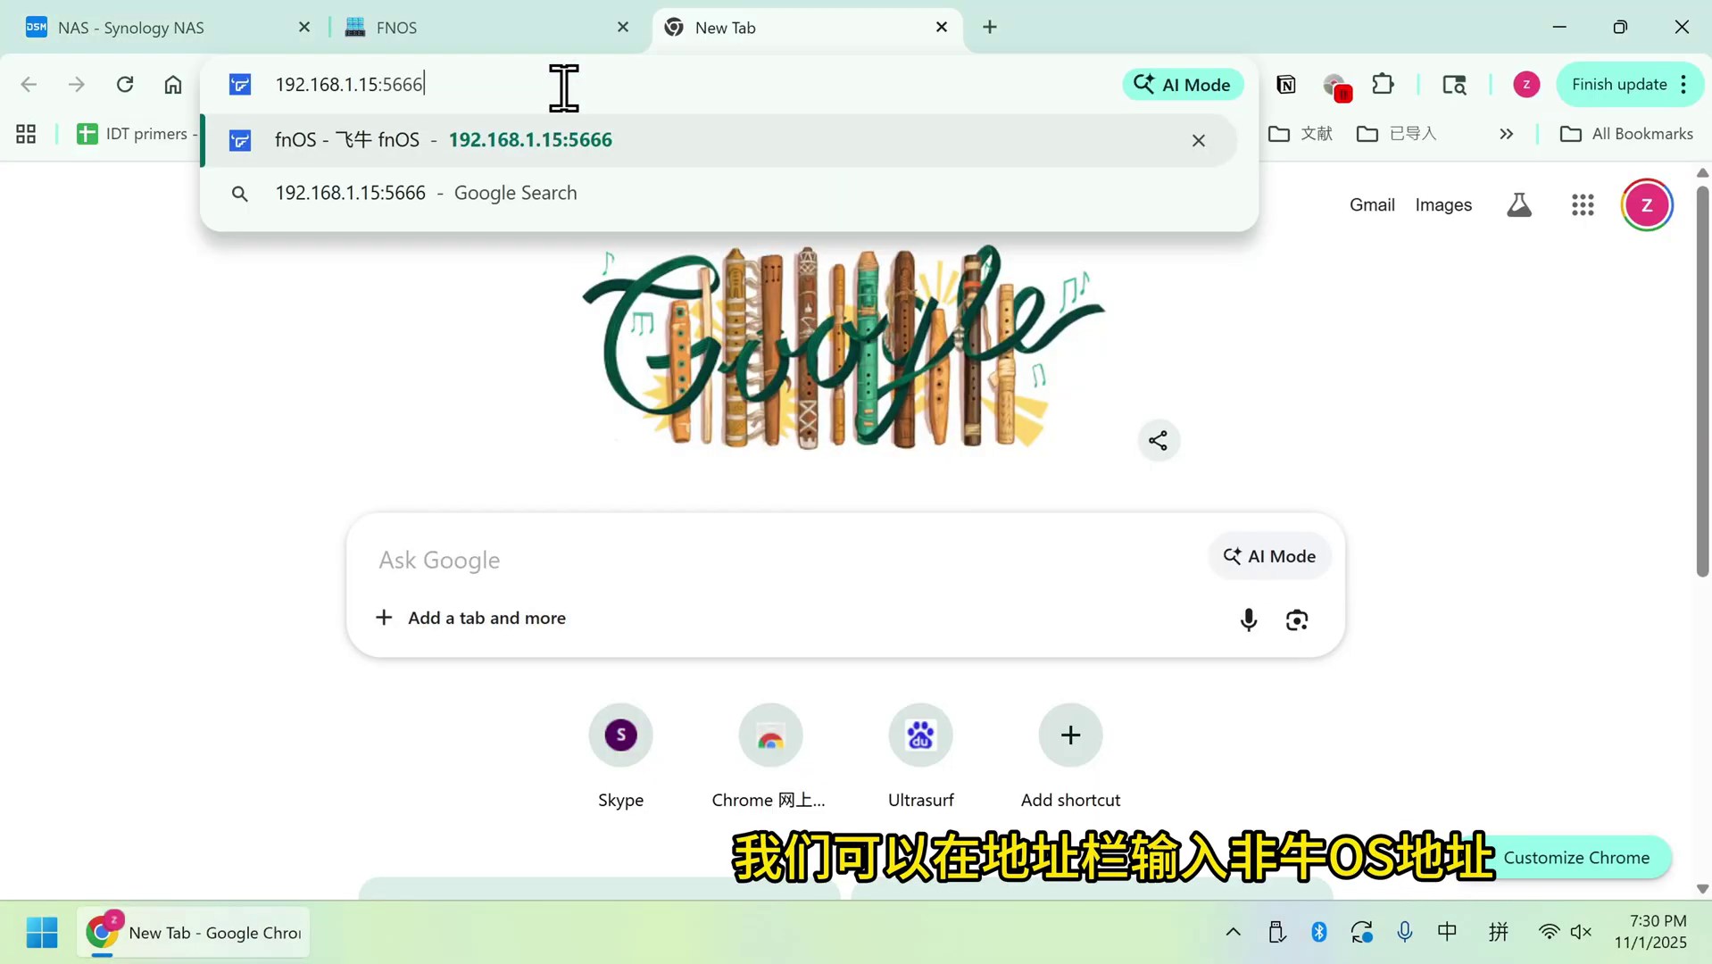
key("Return")
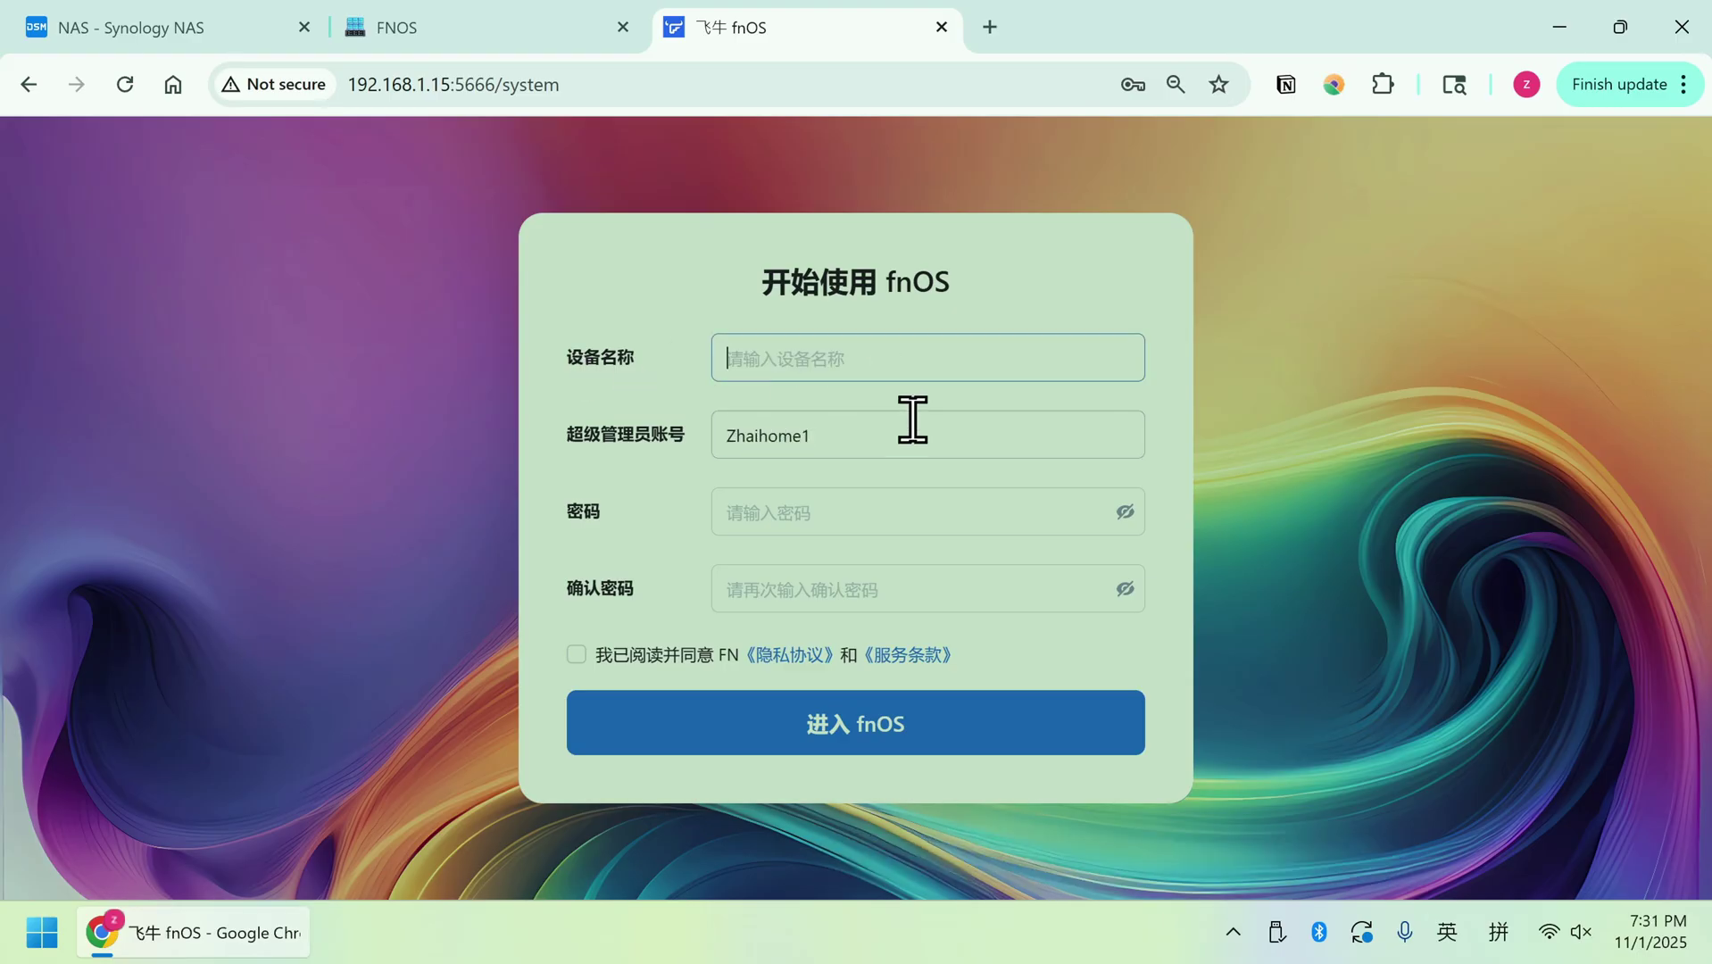
left_click(911, 729)
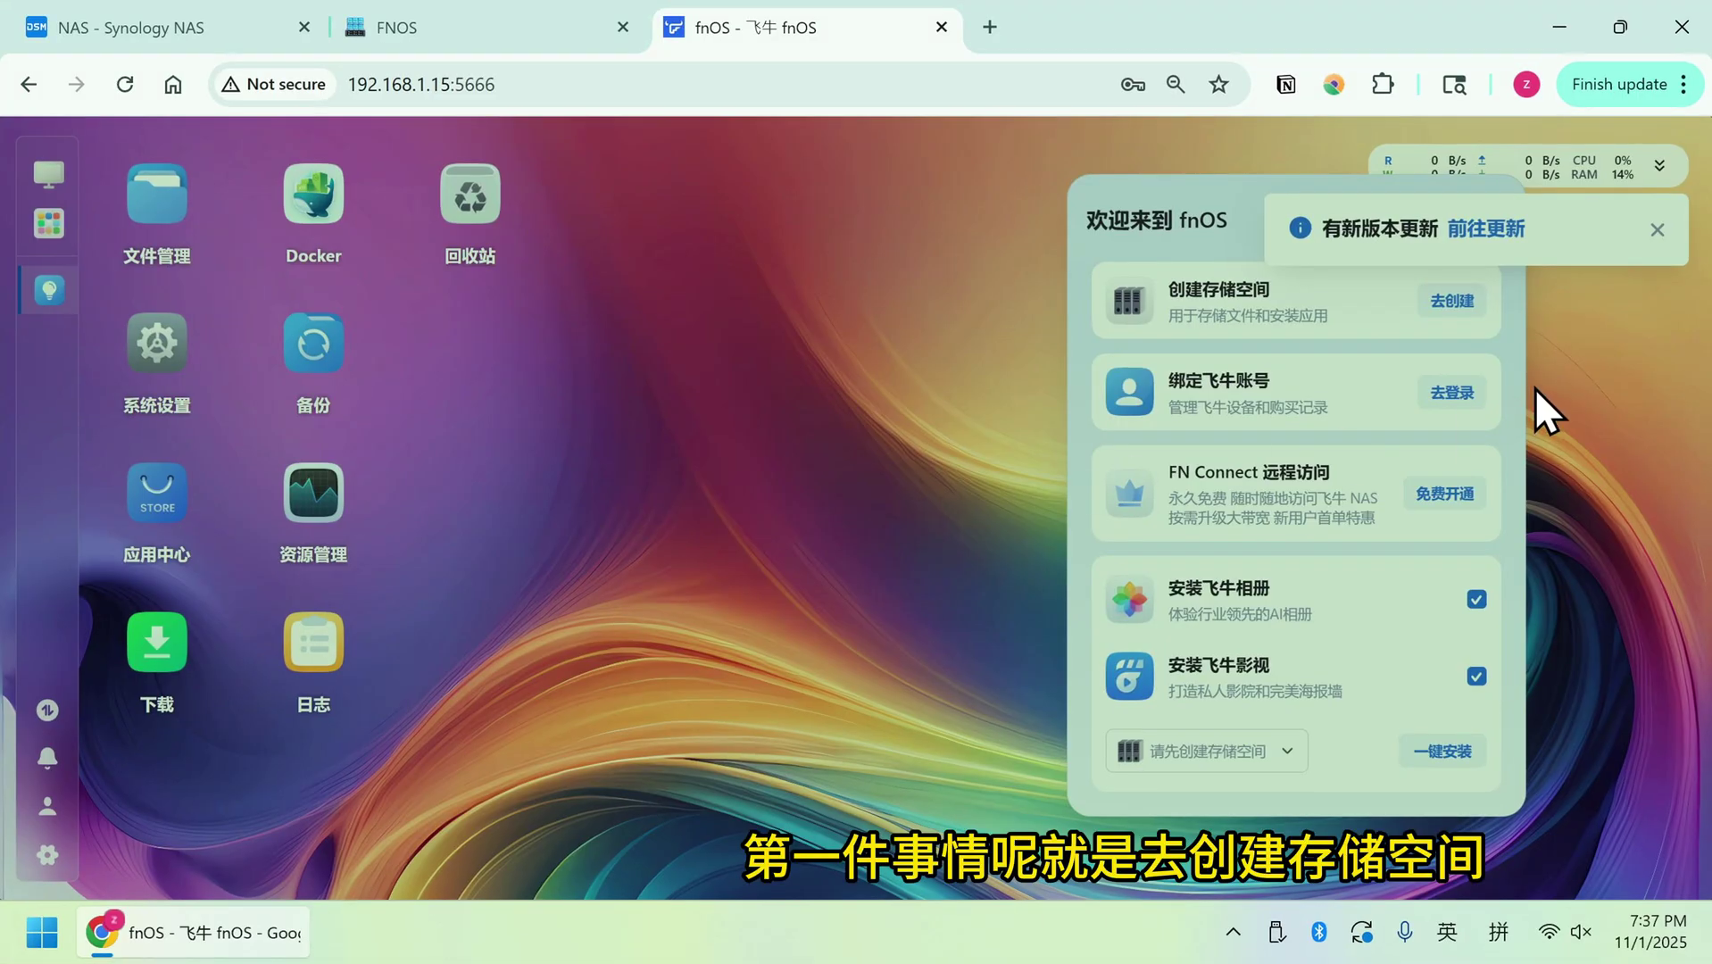
Dismiss the update notice and start creating a storage space with the Btrfs file system on the 20 GB disk in Basic mode.
left_click(1655, 230)
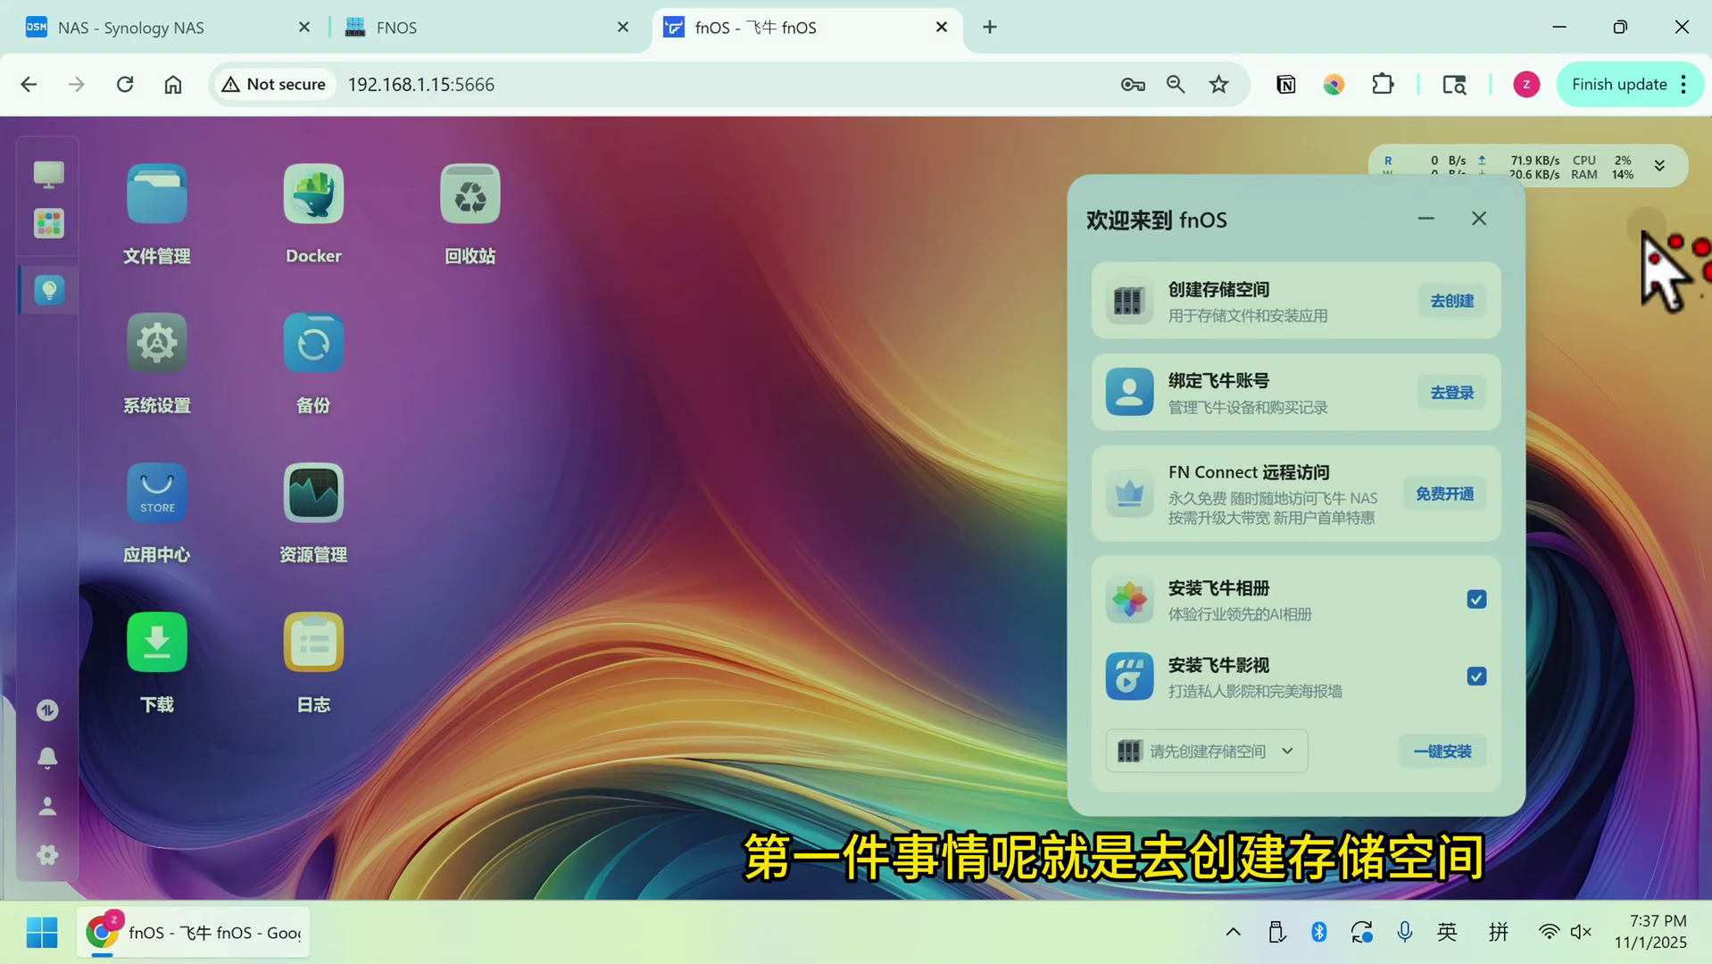
left_click(1453, 302)
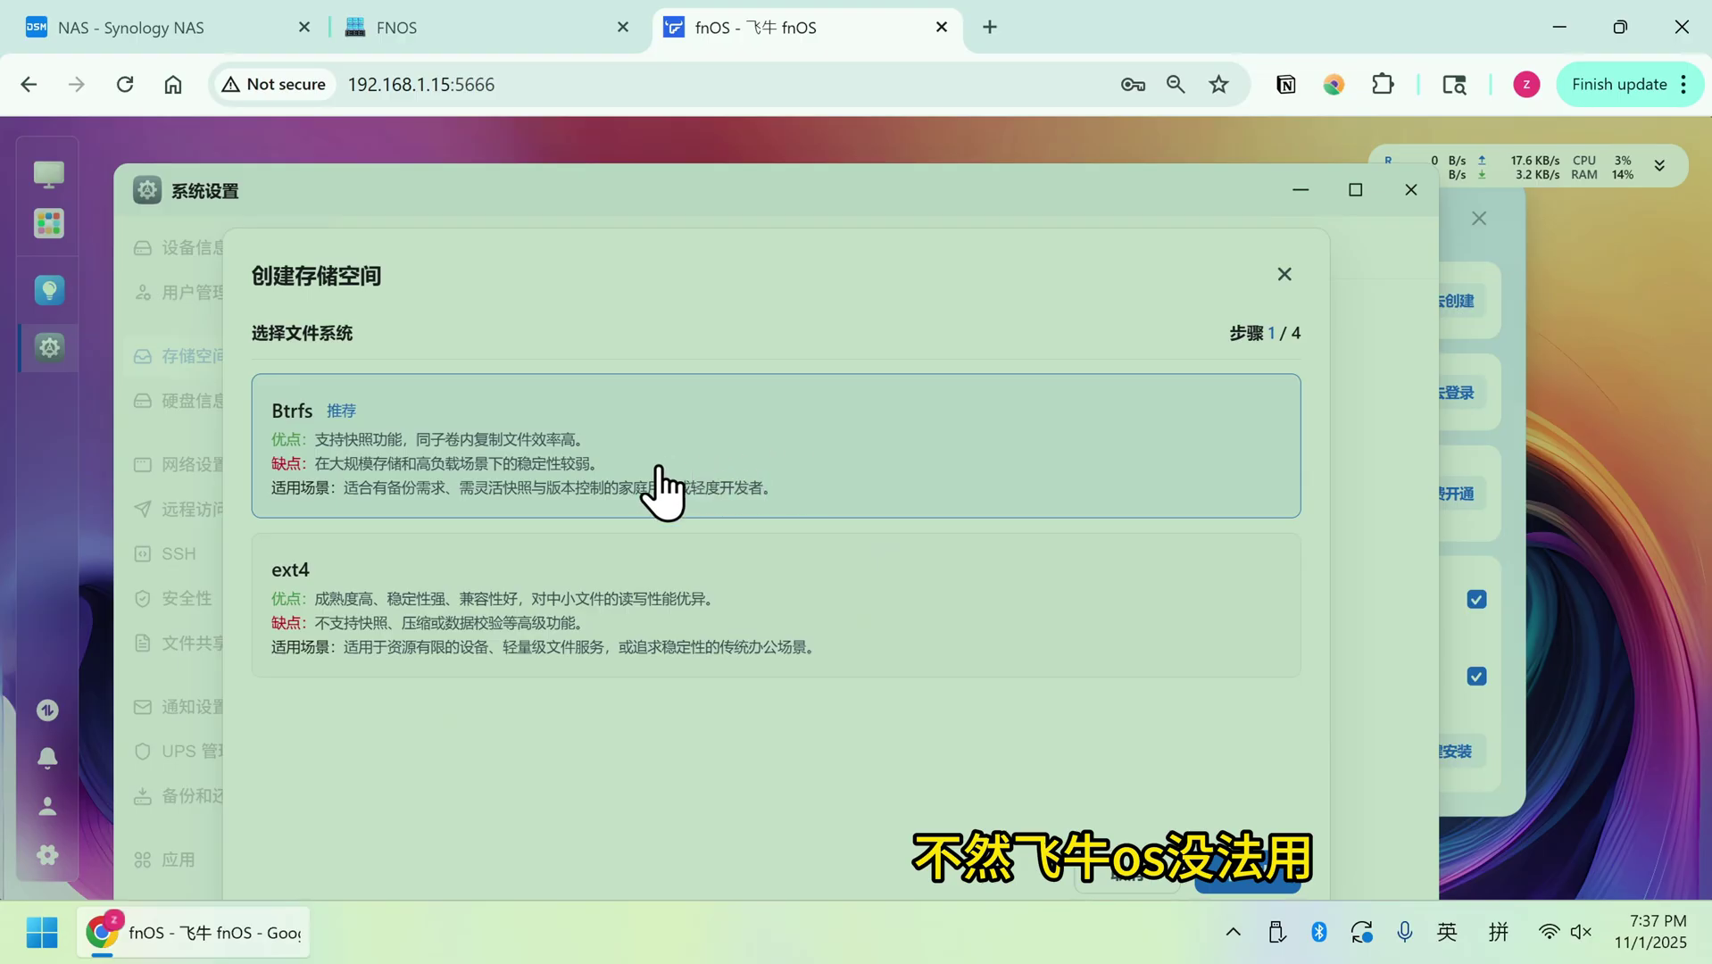
left_click(1247, 872)
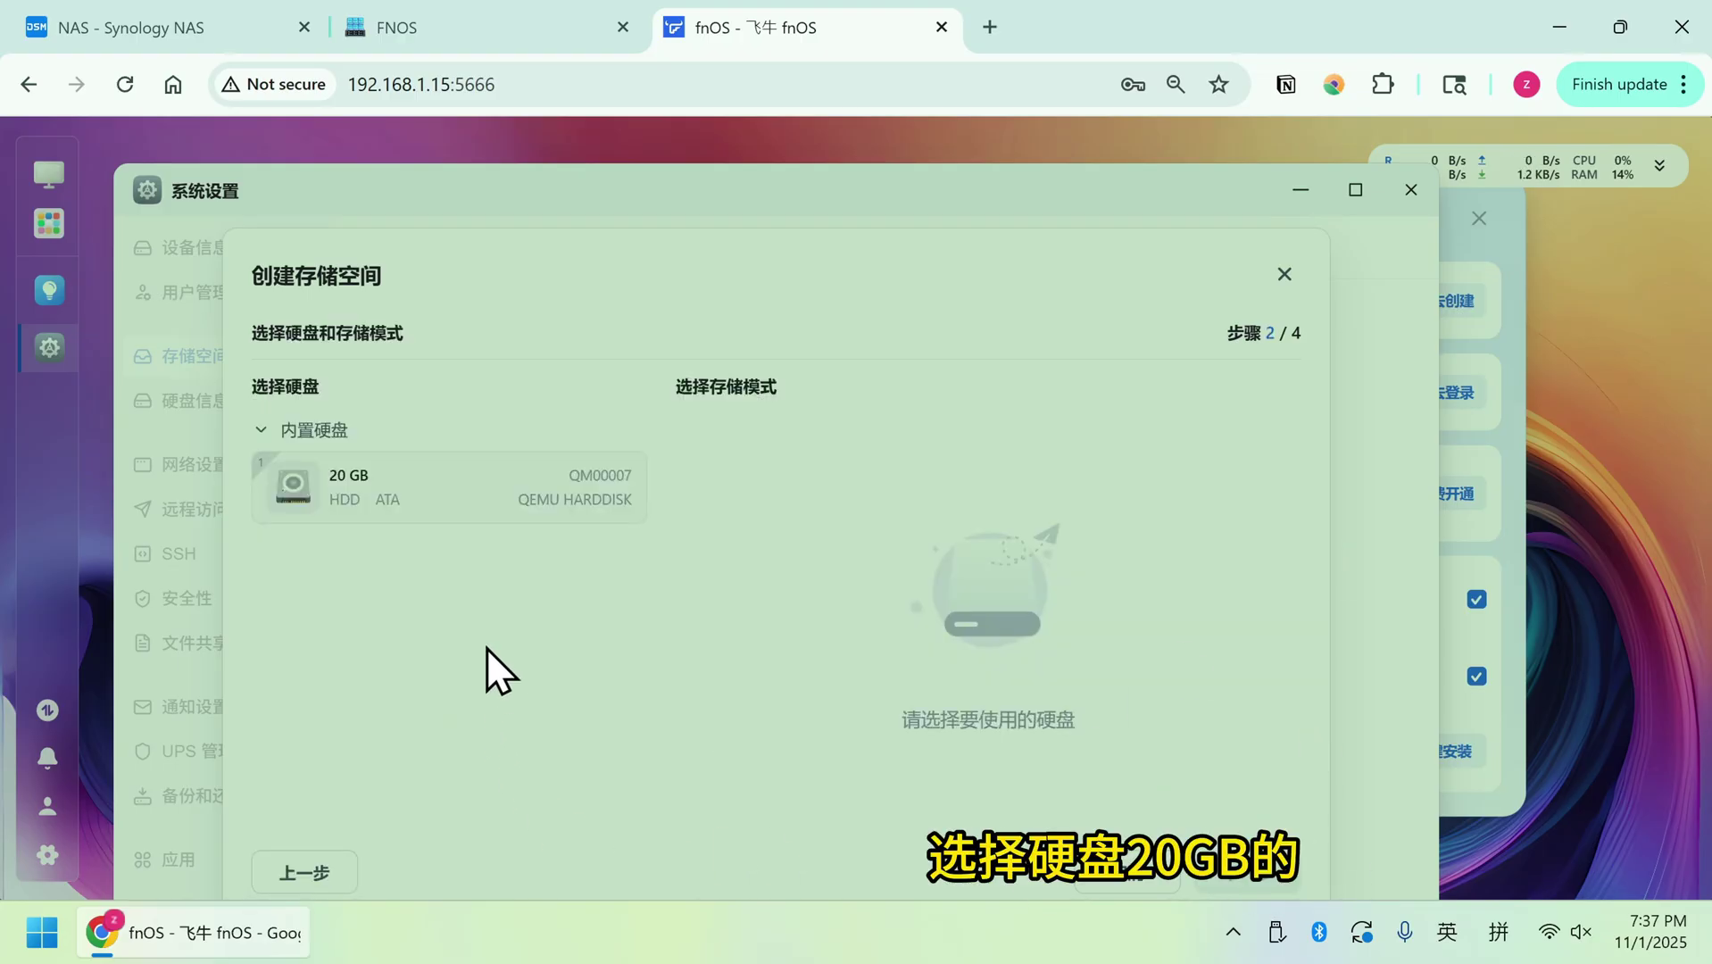
left_click(389, 494)
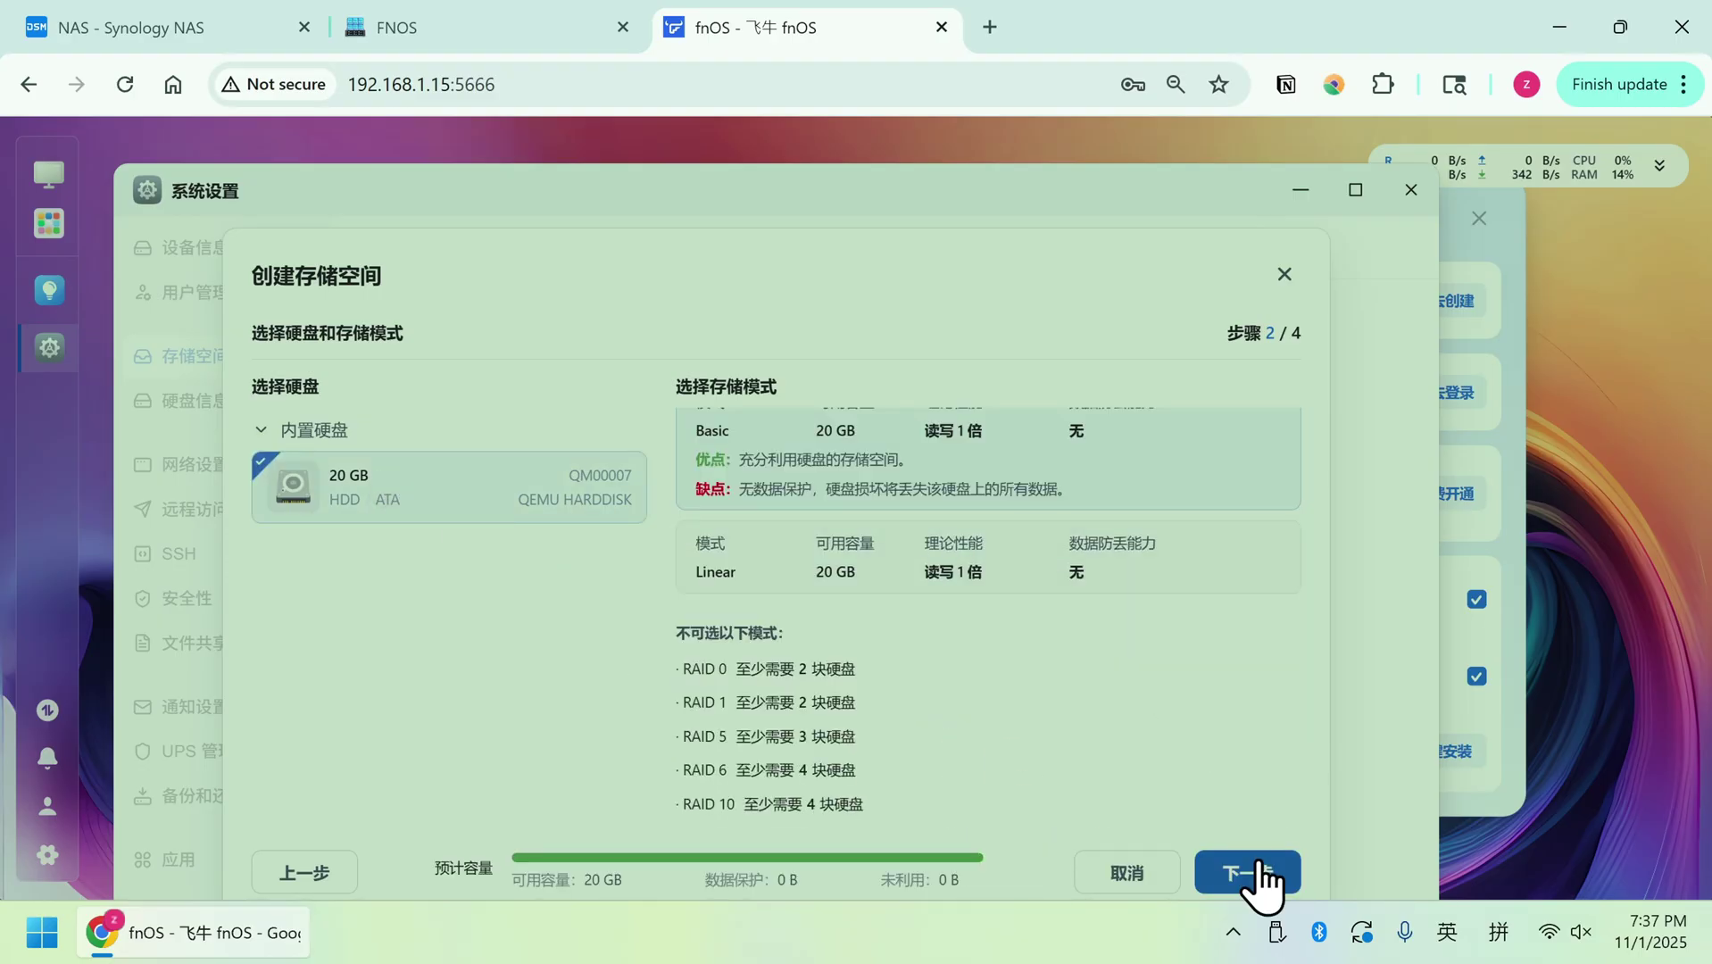
left_click(1249, 872)
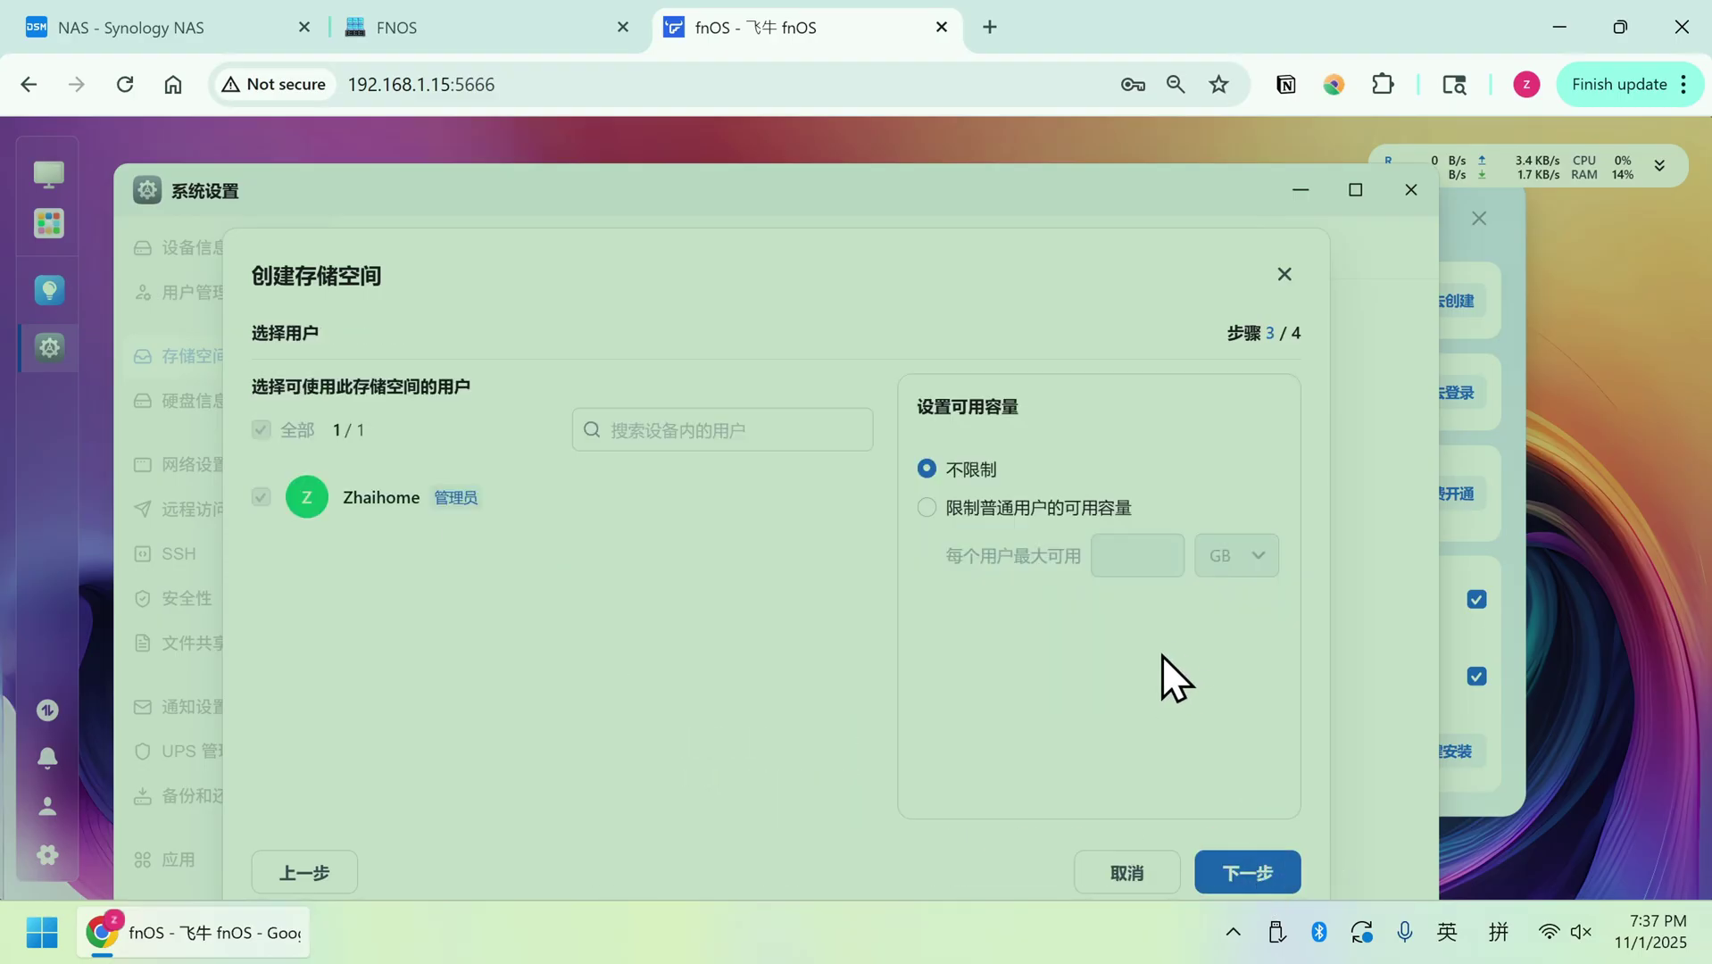
Keep user capacity unlimited, describe the storage space as fnos, and confirm its creation with the disk check skipped.
left_click(1249, 871)
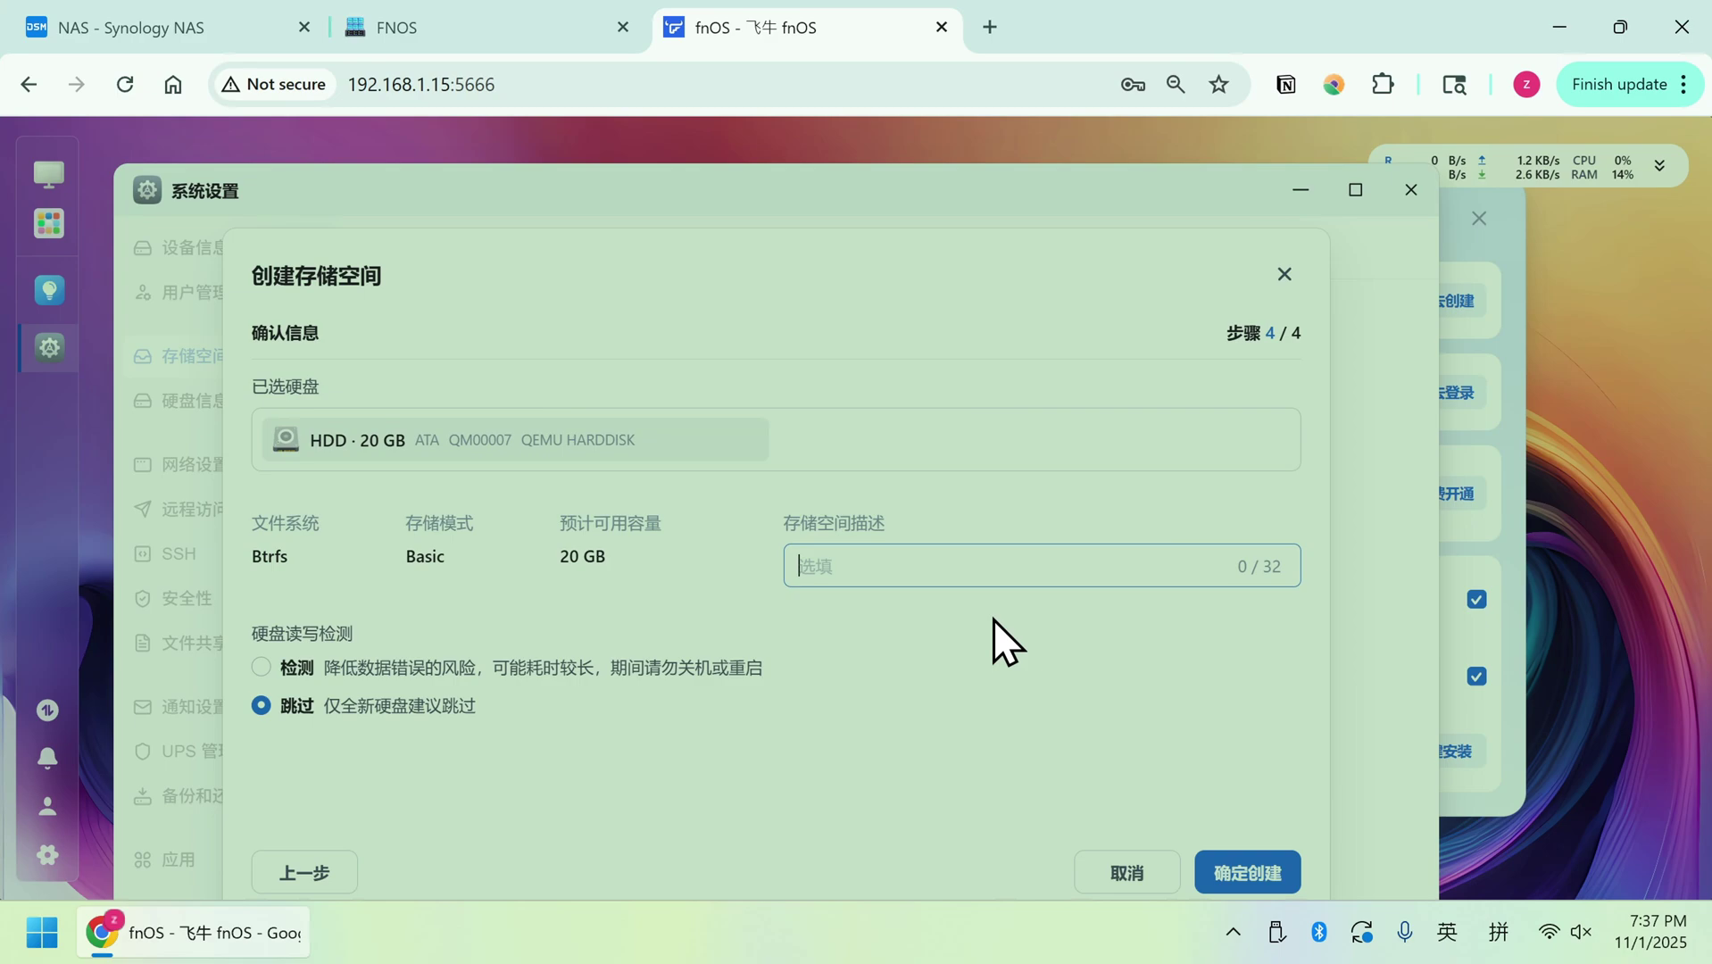
left_click(963, 571)
type("fnos")
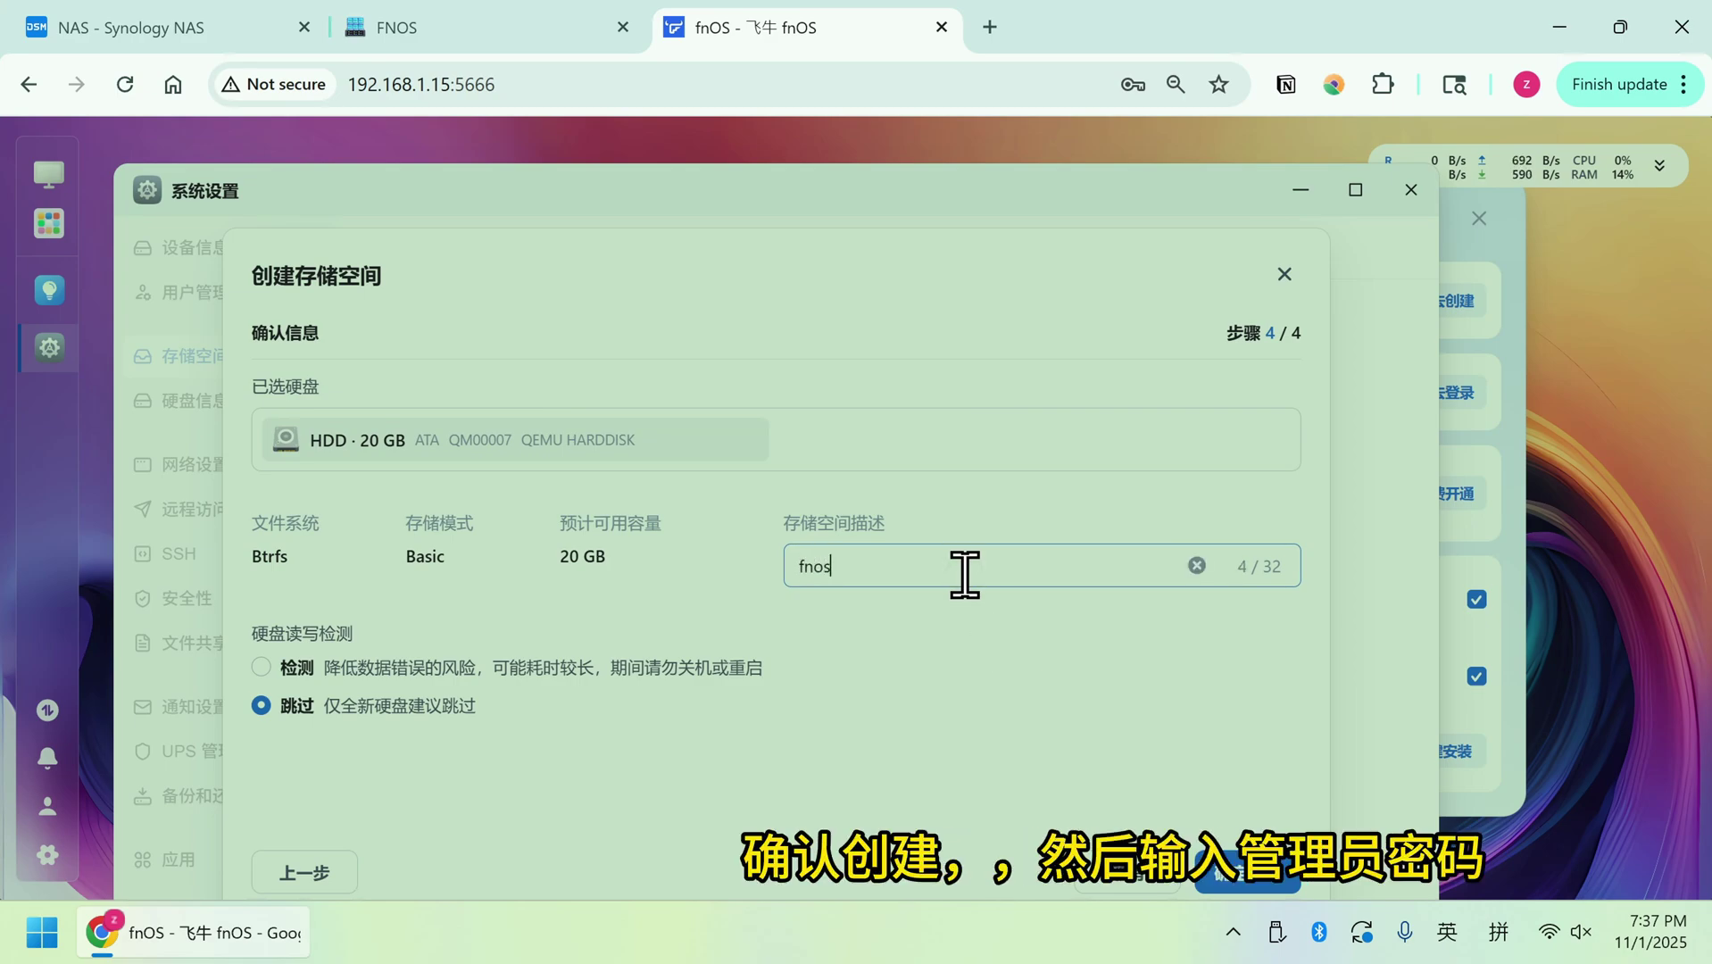
left_click(1247, 873)
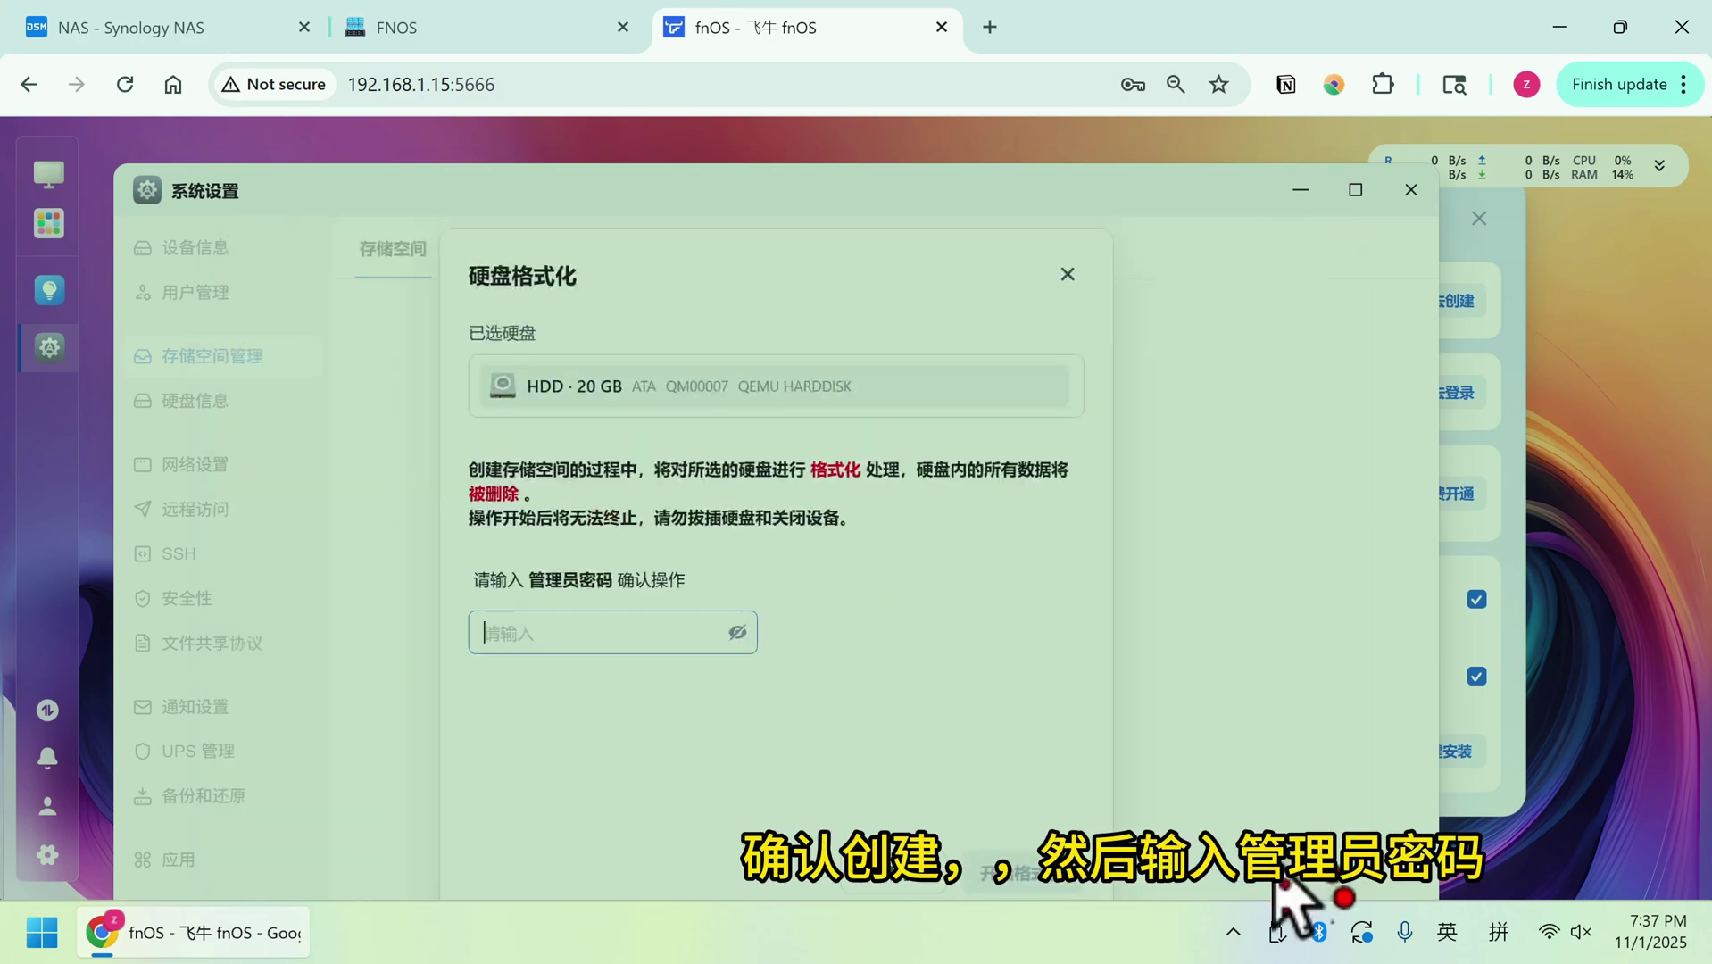
Enter the administrator password and start formatting the 20 GB disk for the storage space.
left_click(782, 636)
type("•••••••••")
left_click(1057, 874)
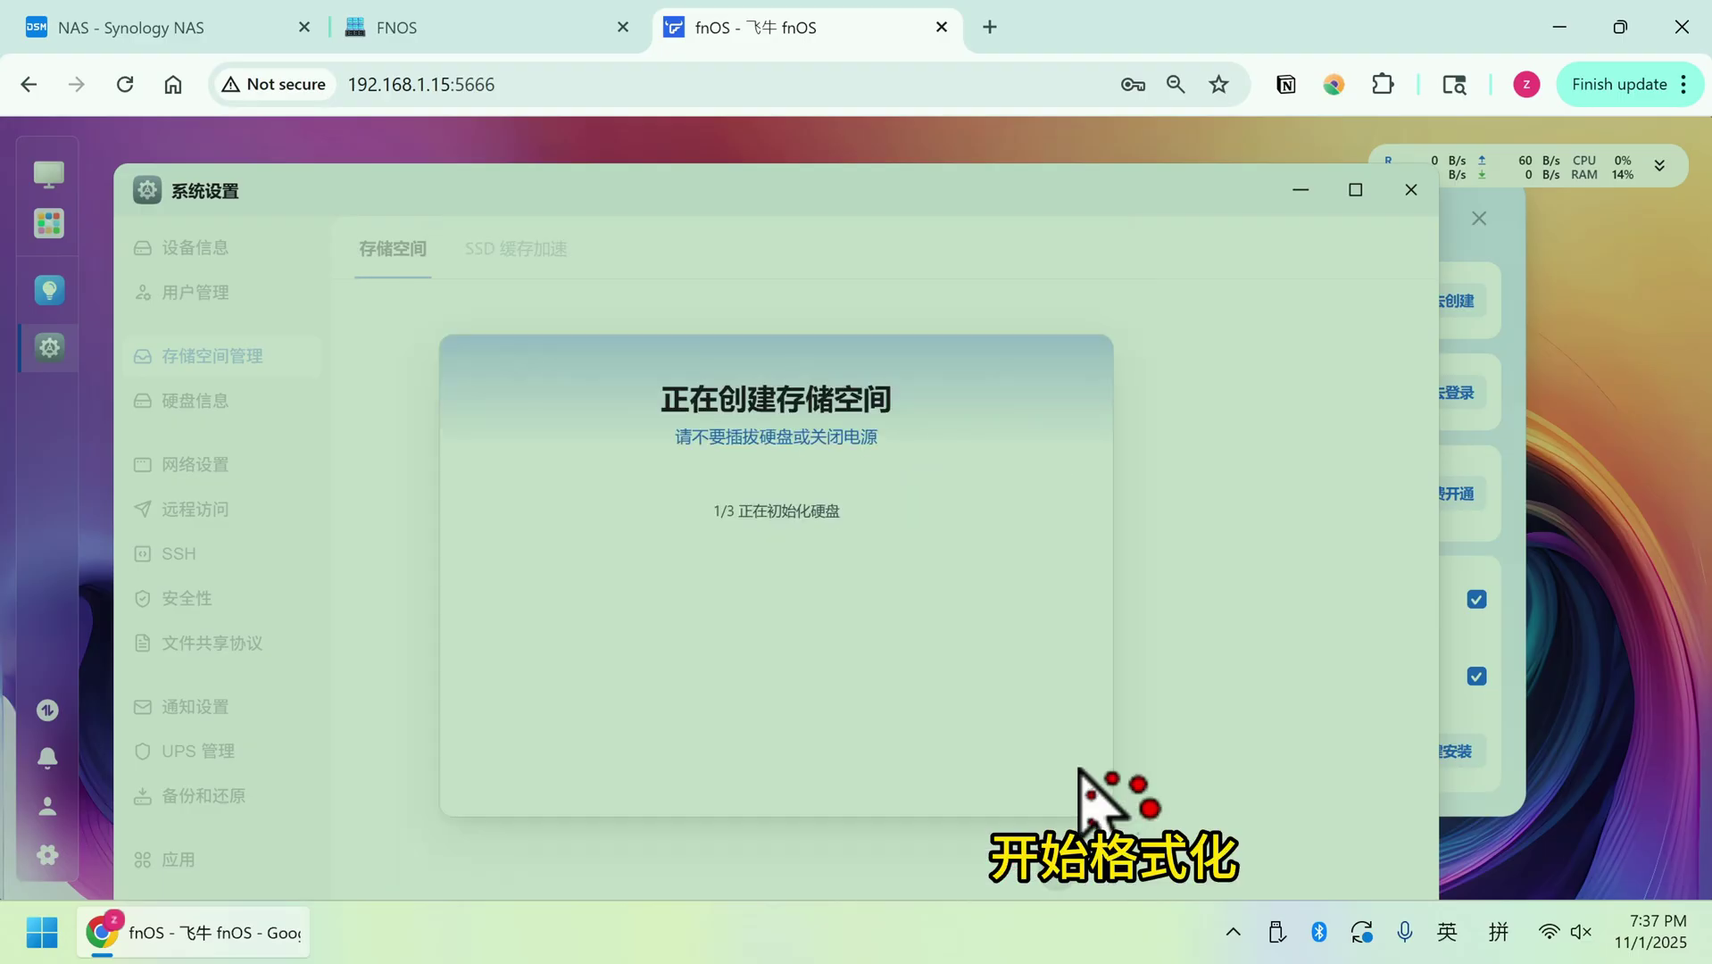